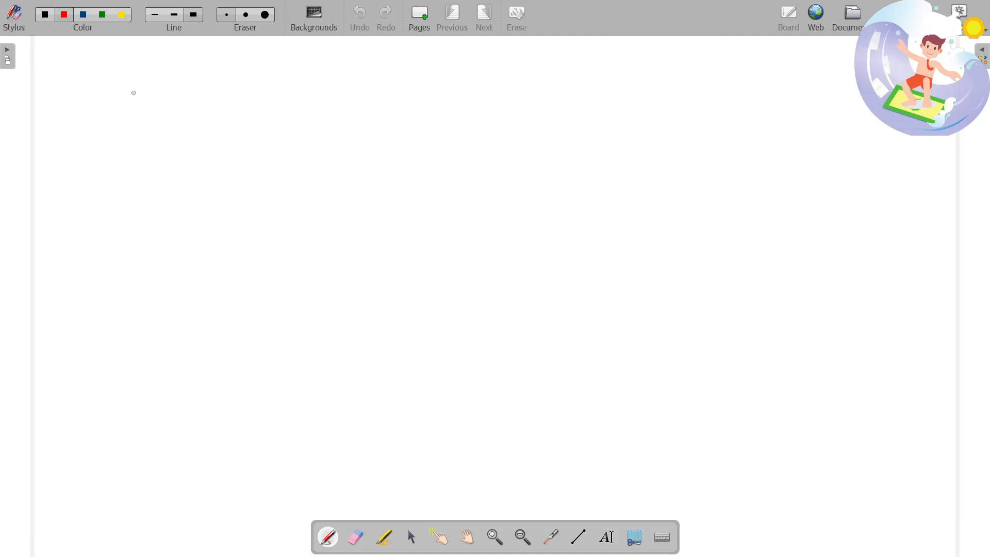
Step: Draw a red open-bottomed box on the whiteboard with the letters "SH" inside it
mouse_move(127, 92)
mouse_down()
mouse_move(207, 150)
mouse_move(213, 177)
mouse_up()
mouse_move(153, 128)
mouse_down()
mouse_move(149, 146)
mouse_move(180, 134)
mouse_move(188, 153)
mouse_up()
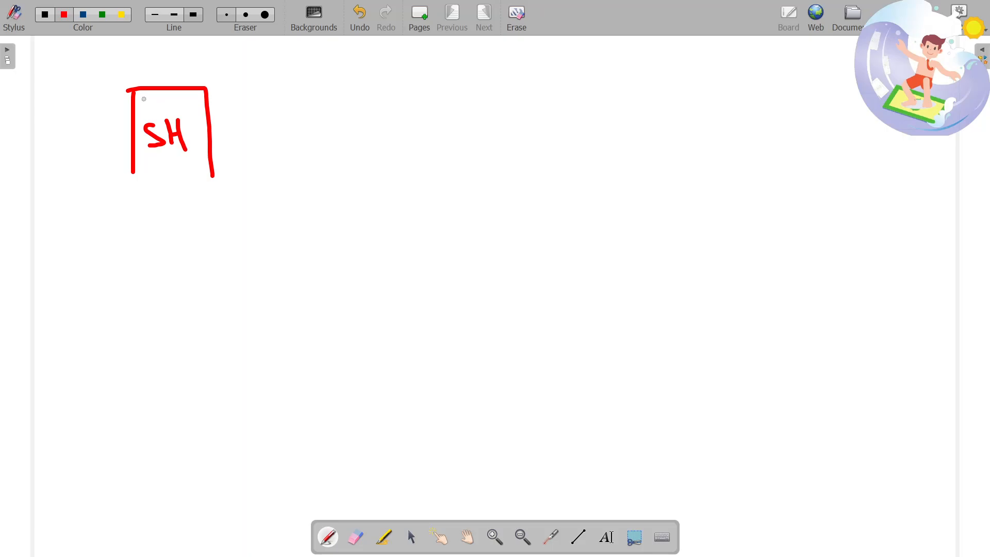
Step: Switch to the Shopify Partner Program page in Chrome and log in to the partner account
key(alt+Tab)
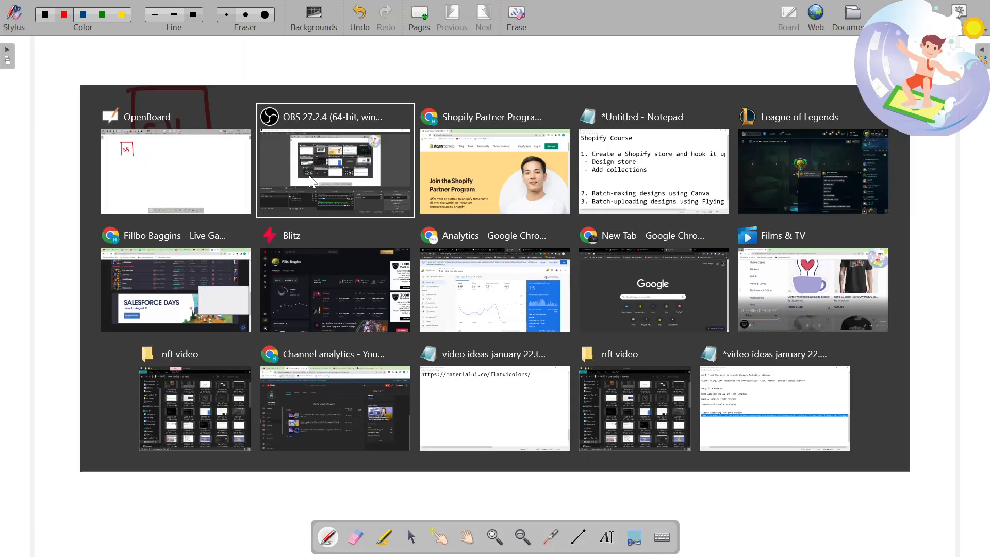
key(alt+Tab)
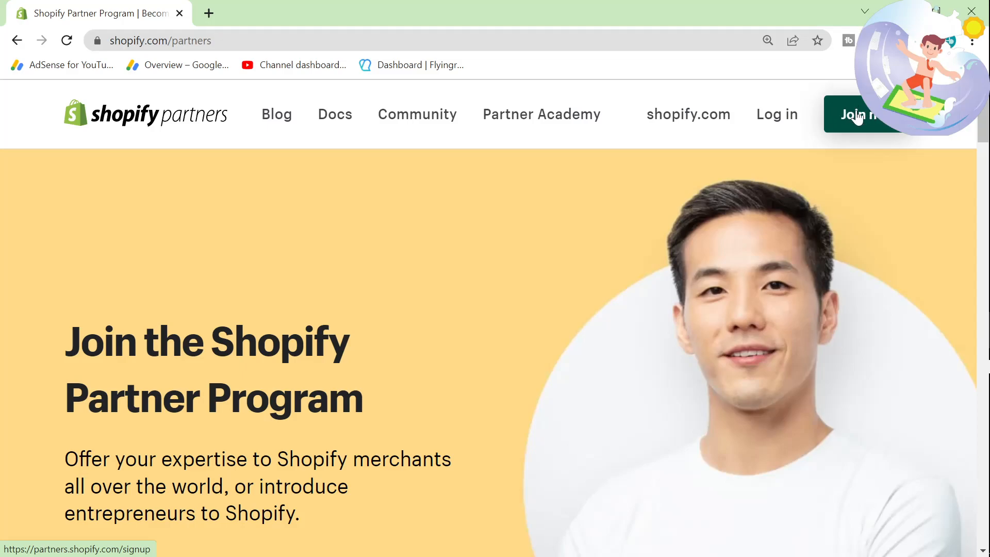
click(789, 123)
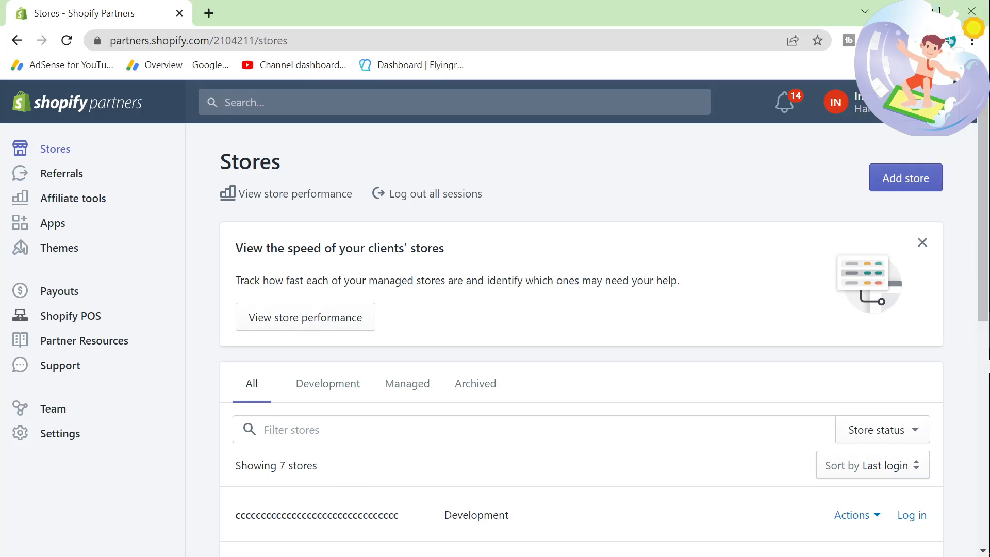
Step: Start adding a new development store and name it "italiaquotesprintondemand"
scroll(394, 423, down, 5)
scroll(391, 420, up, 5)
click(905, 185)
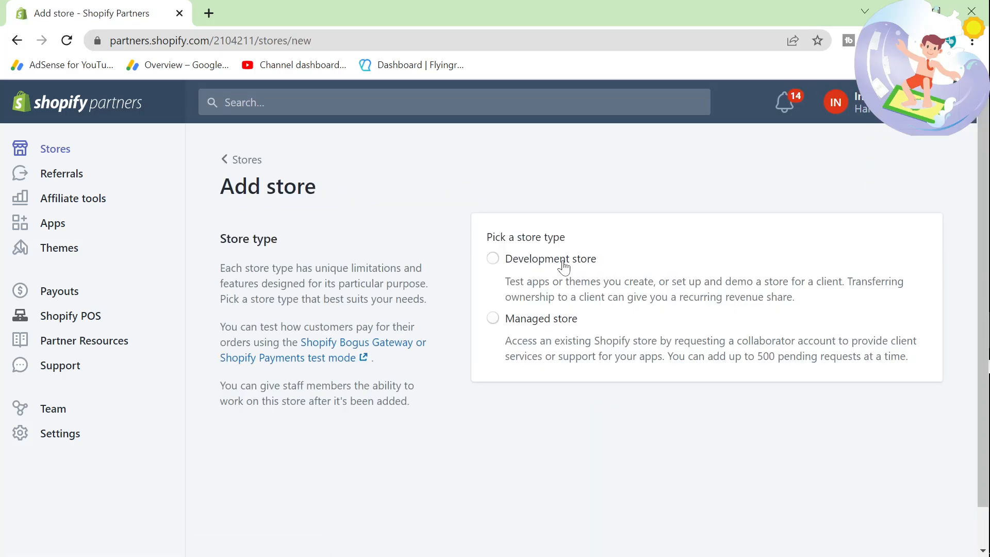
click(561, 261)
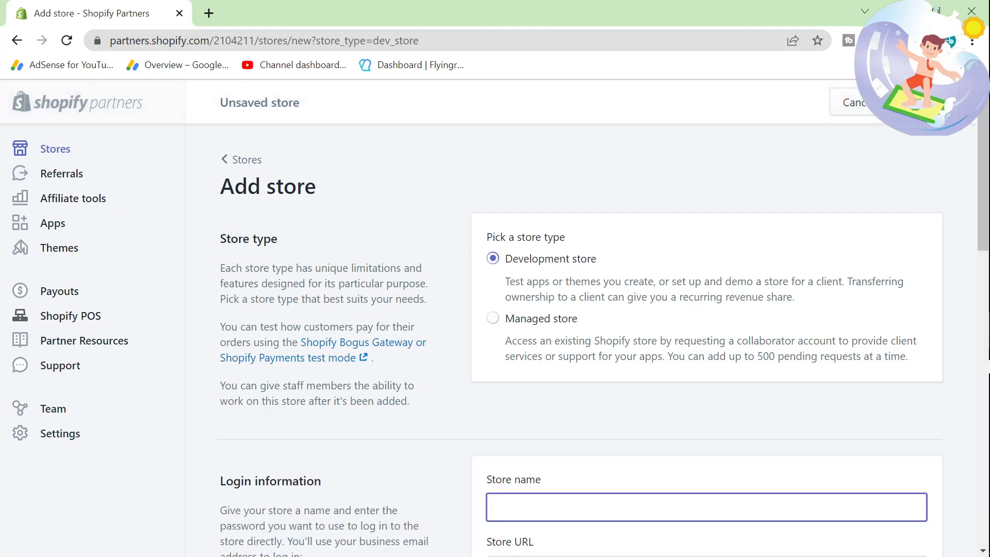
text(italiaquotesprintondemand)
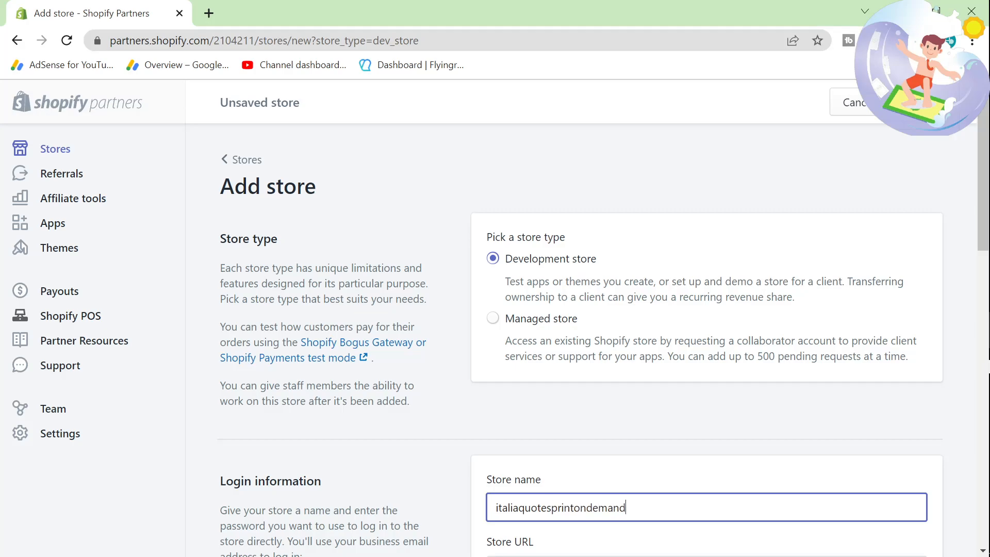
Step: Enter the new store's login password and repeat the same password in the confirmation field
scroll(602, 337, down, 1)
scroll(602, 337, down, 3)
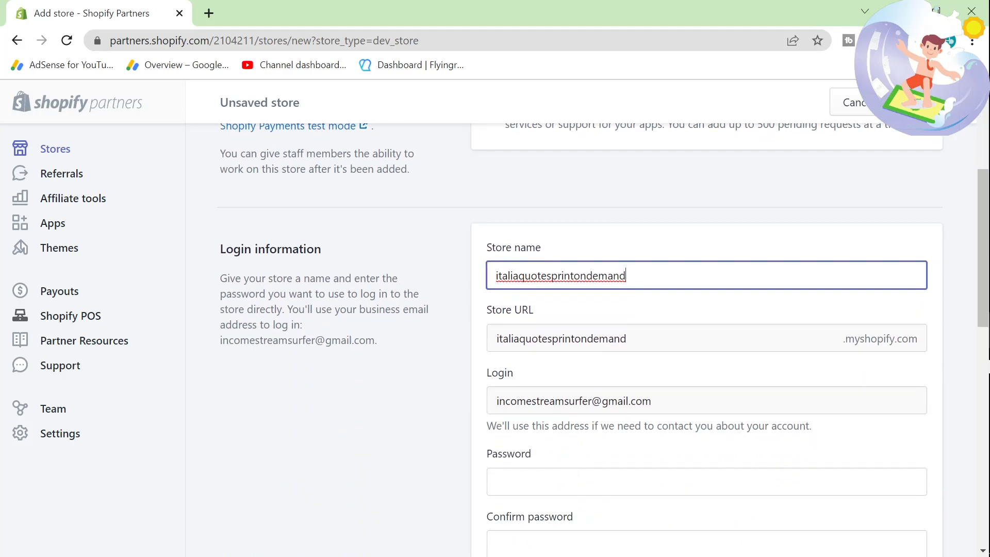
click(619, 482)
text(••••••••••••)
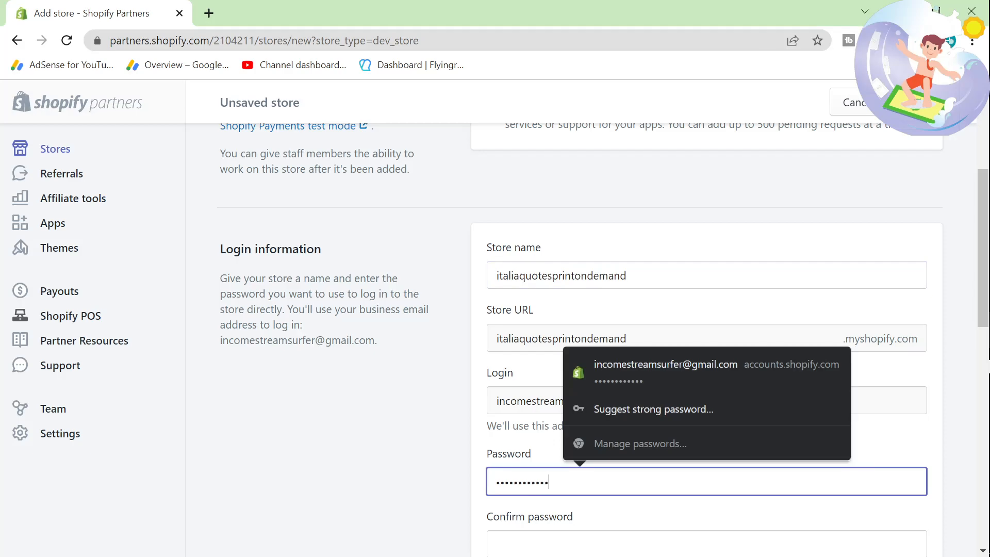
key(Tab)
text(•••••)
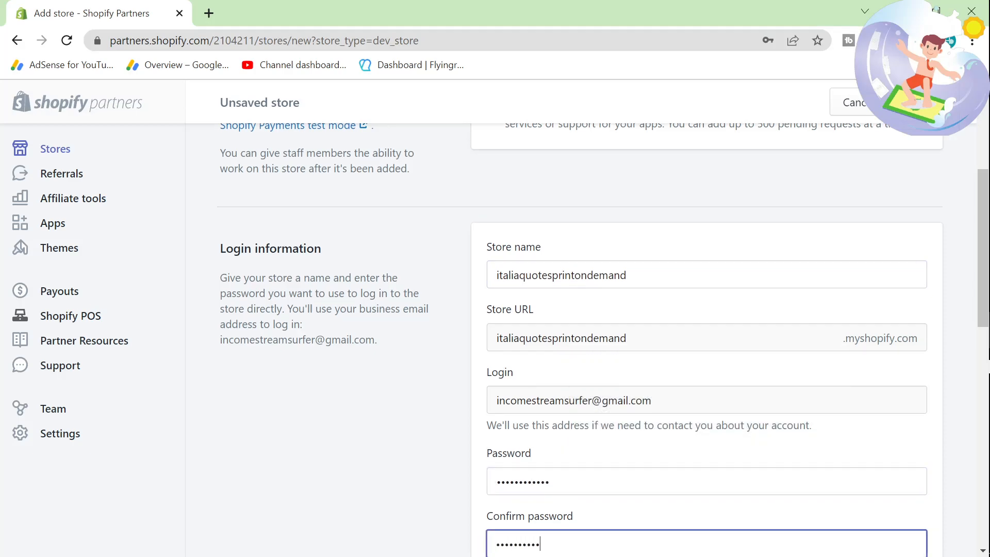
key(shift+Tab)
text(•••••)
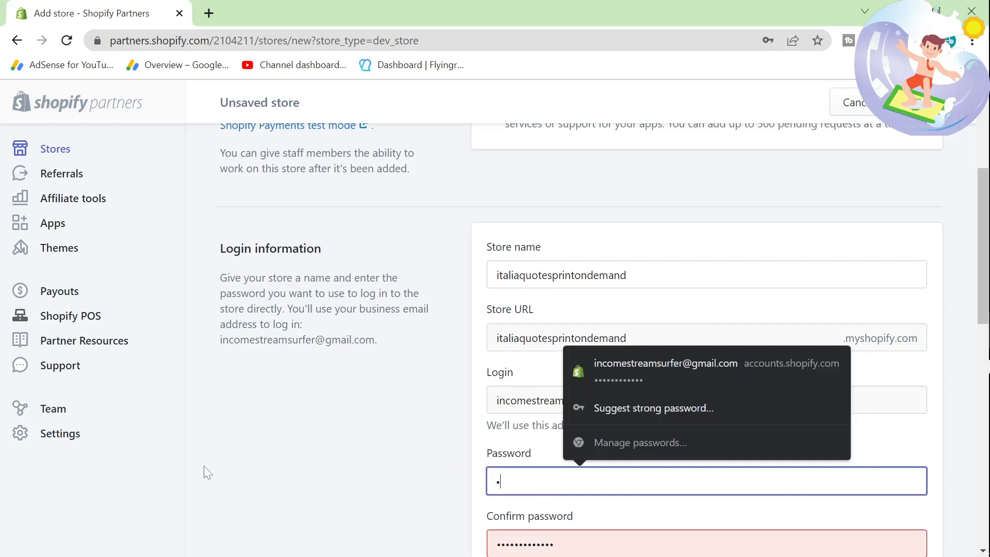
text(•••••••)
click(222, 455)
scroll(237, 449, down, 3)
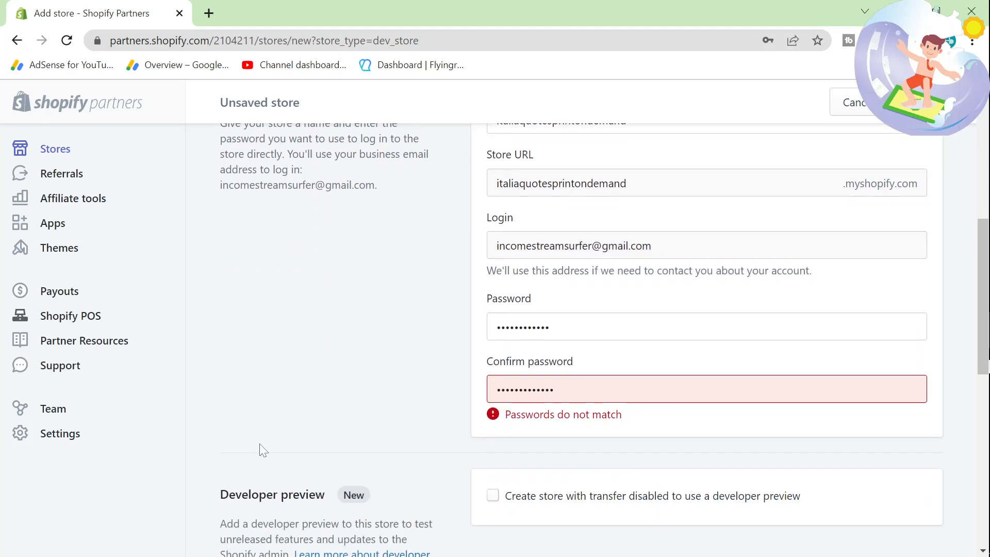
scroll(252, 484, down, 1)
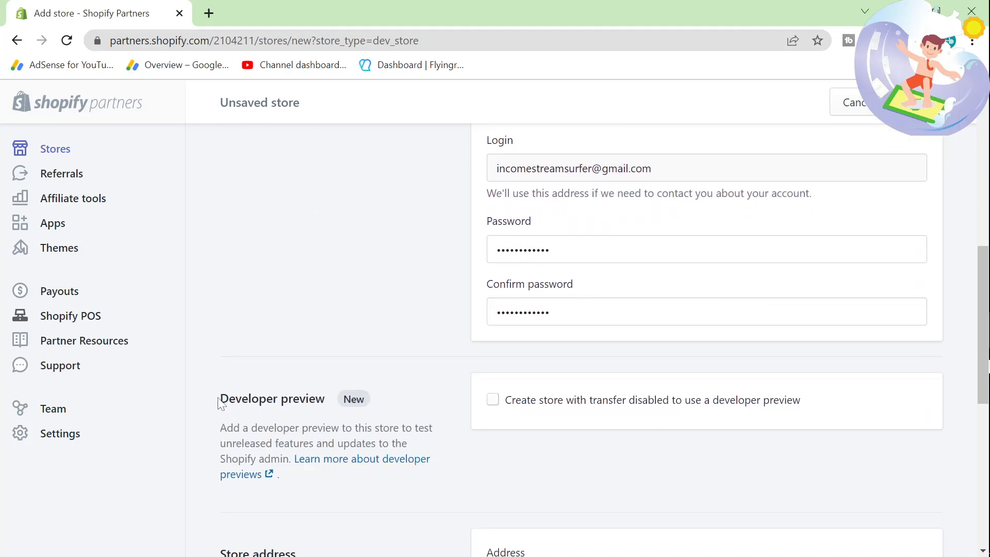
drag(220, 397, 571, 475)
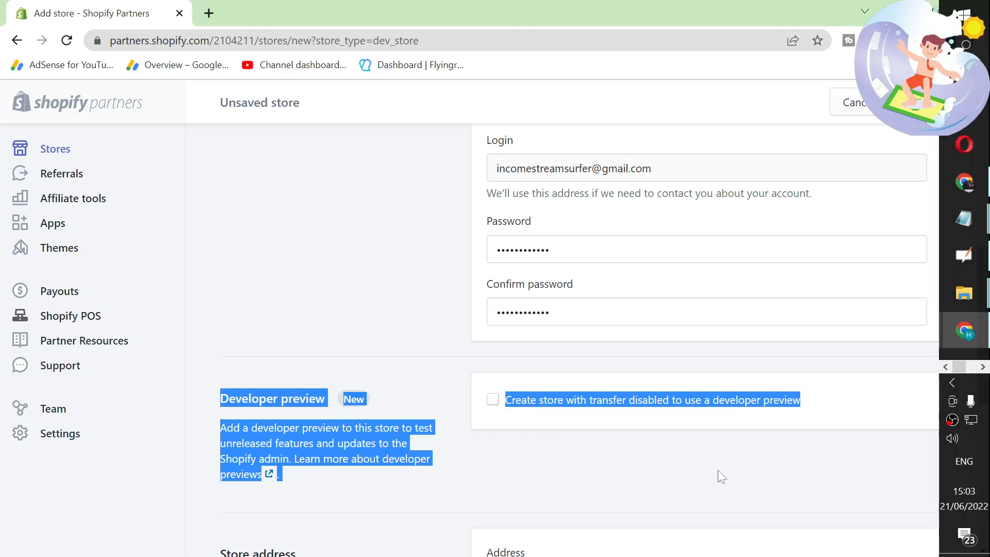
click(619, 441)
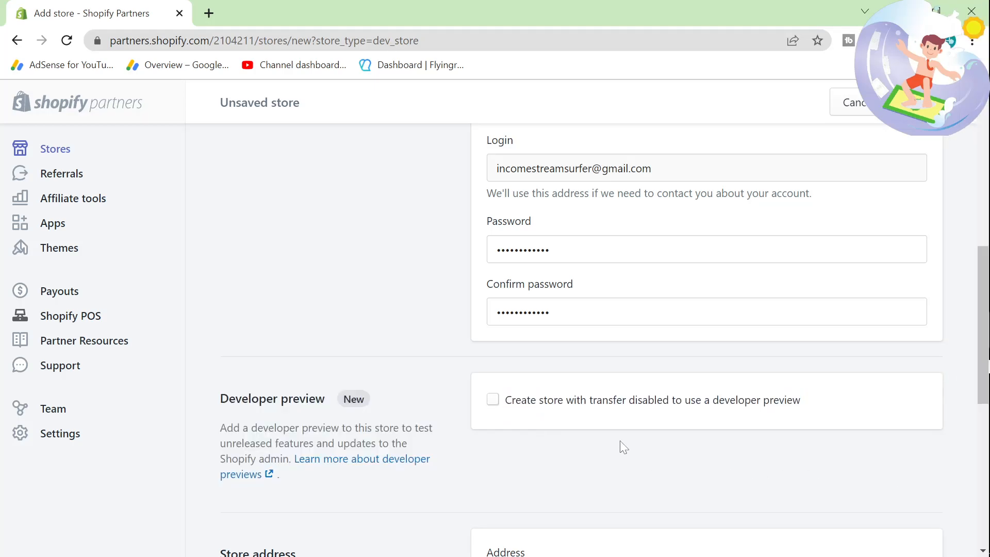
Step: Search Google for "shopify free trial" in a new tab and open Shopify's 14-Day Free Trial page
click(209, 13)
text(google.com)
key(Return)
text(sho)
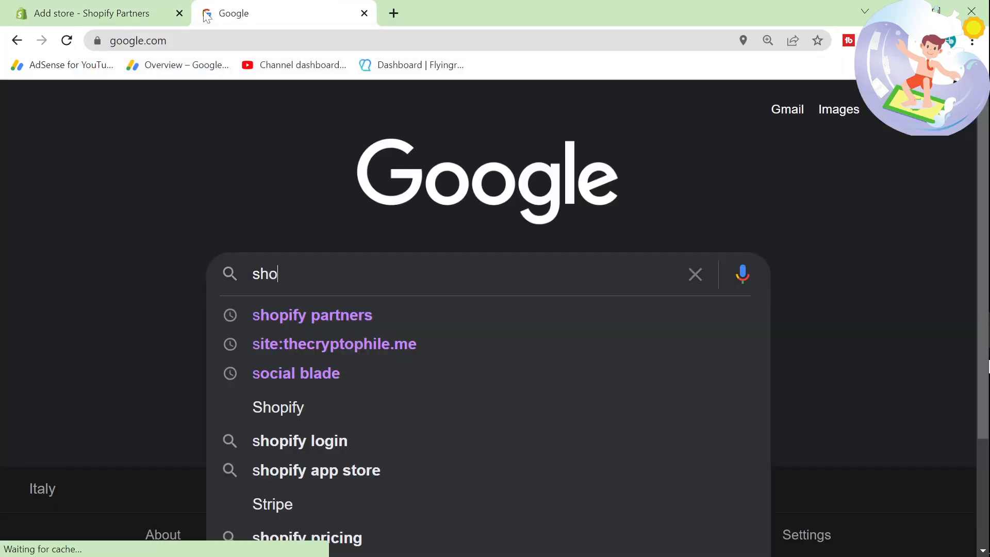
text(pify free trial)
key(Return)
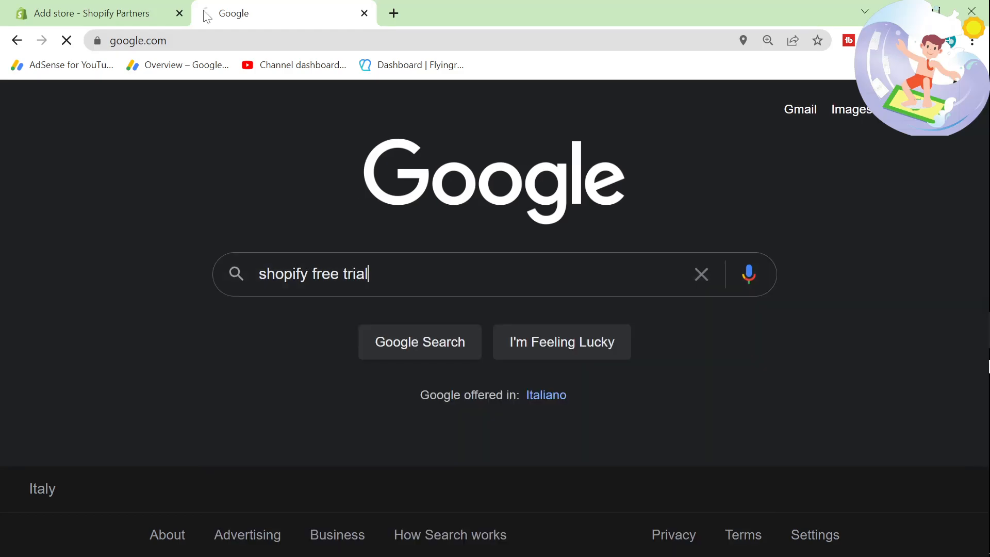
scroll(230, 255, down, 5)
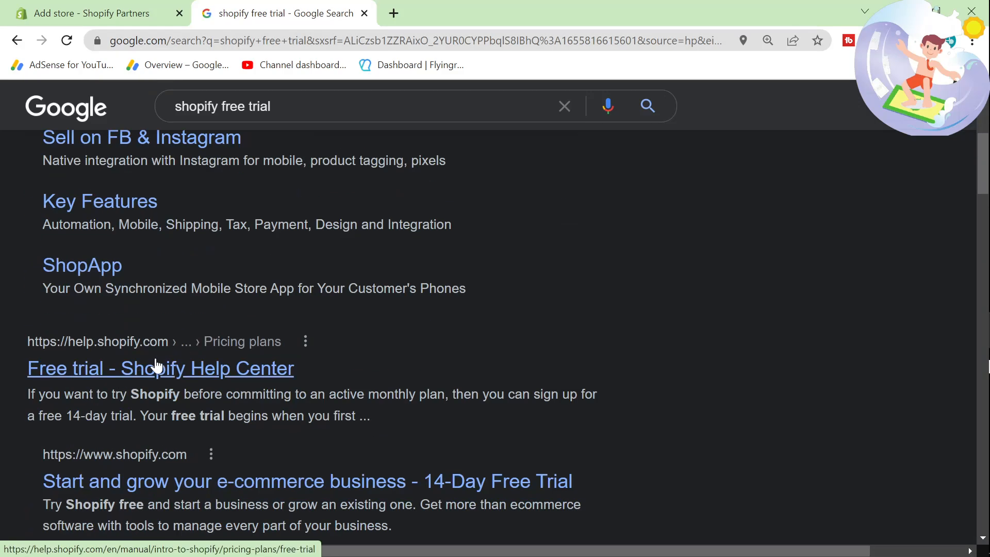
click(236, 490)
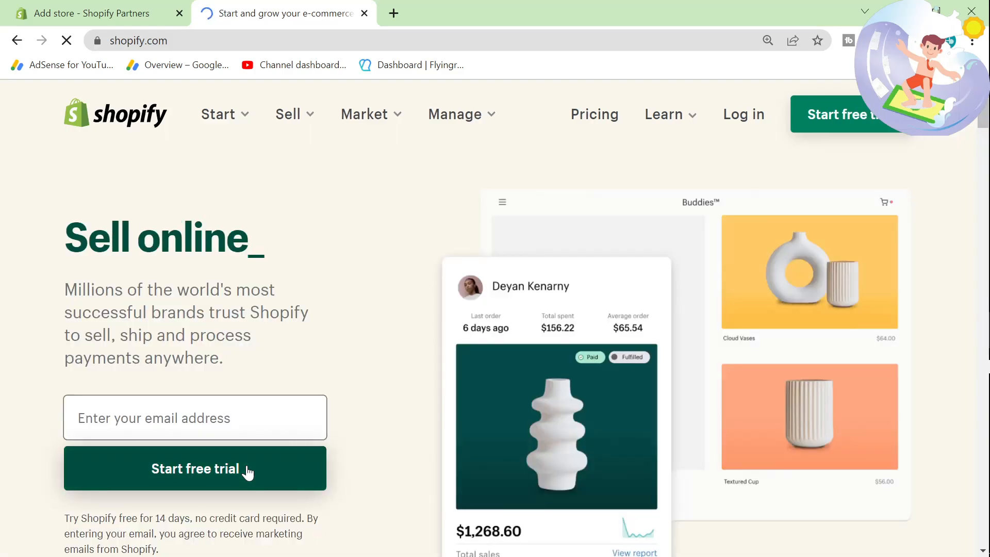
Step: Return to the Add store form, complete its remaining section and create the development store
click(99, 8)
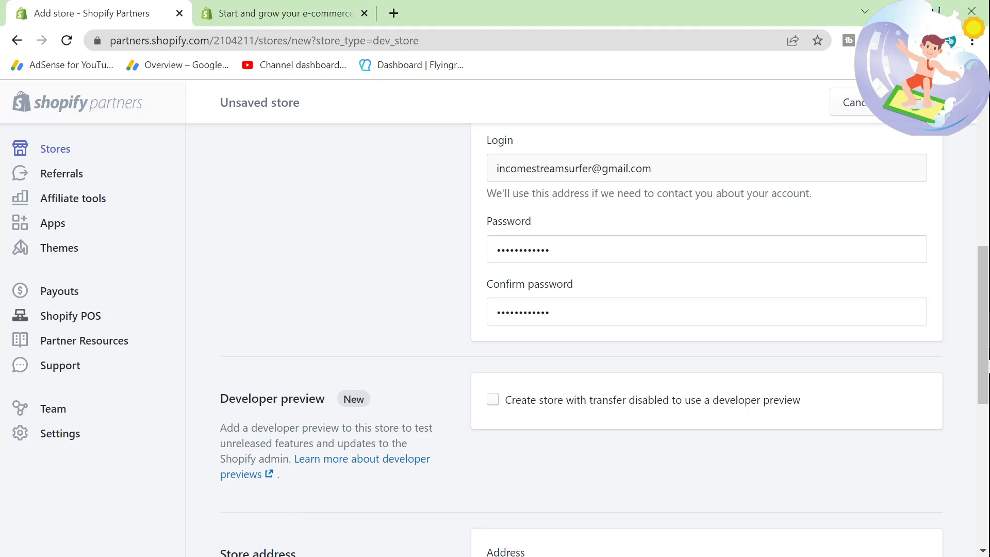
scroll(673, 447, down, 10)
key(ctrl+plus)
key(ctrl+plus)
click(419, 410)
click(905, 503)
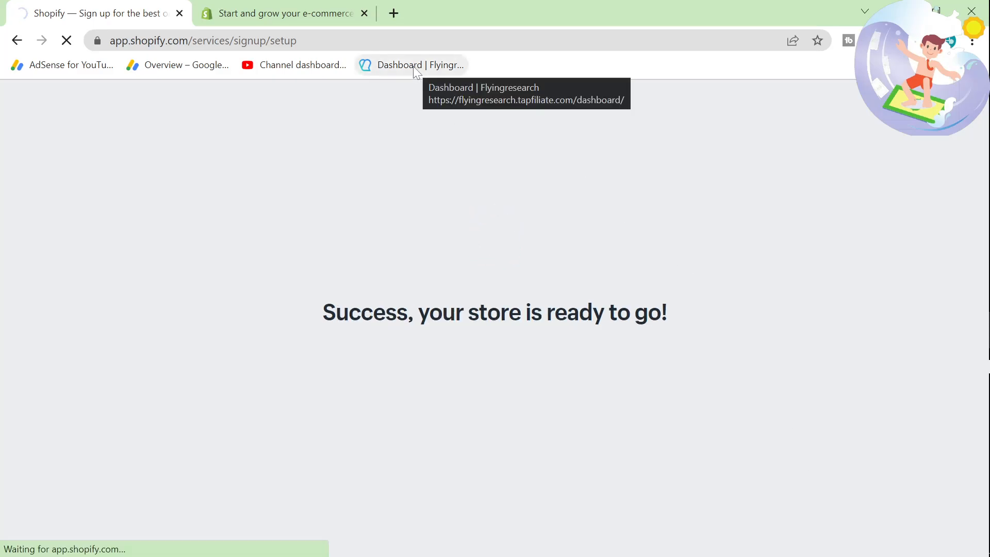
Step: Open the bookmarked Flyingresearch affiliate dashboard in a new tab
click(394, 16)
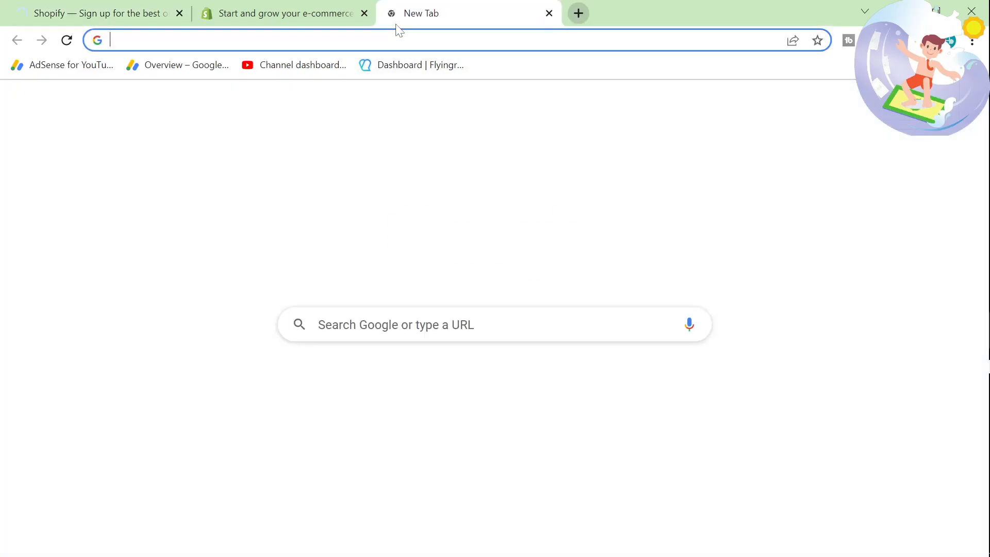
click(411, 65)
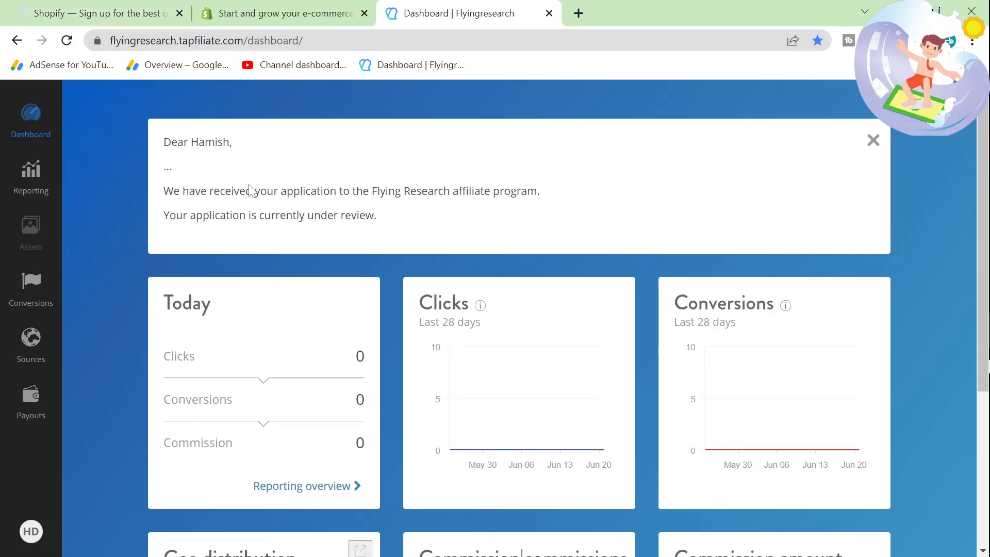
Step: Open the Gmail inbox in a new tab and read the affiliate program message from Flying Upload
click(579, 13)
text(gma)
key(Return)
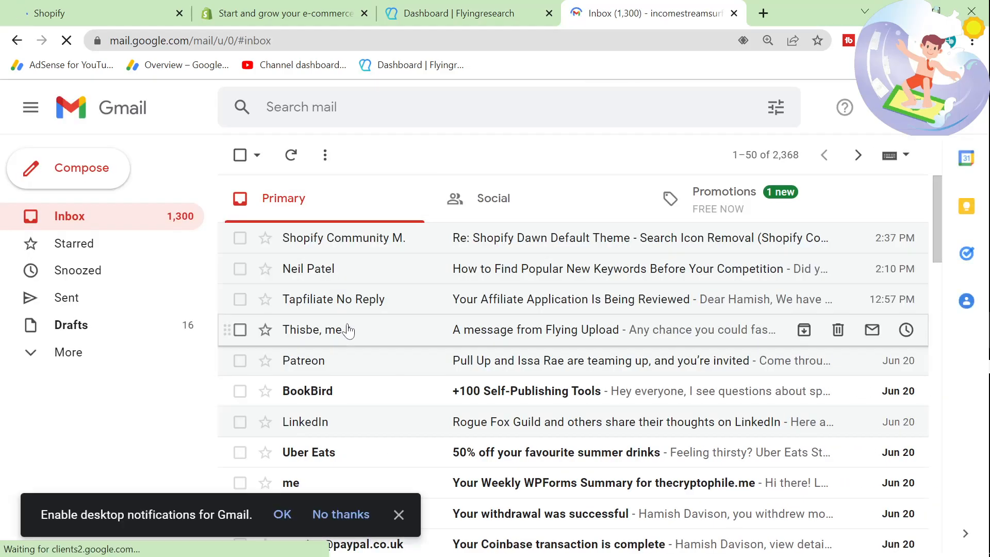
click(348, 328)
click(347, 268)
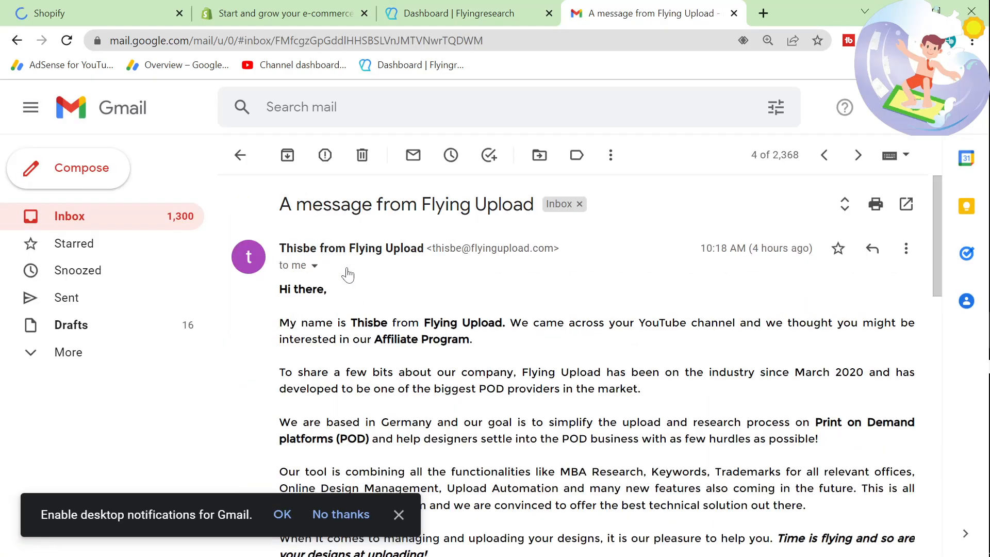
scroll(348, 275, up, 1)
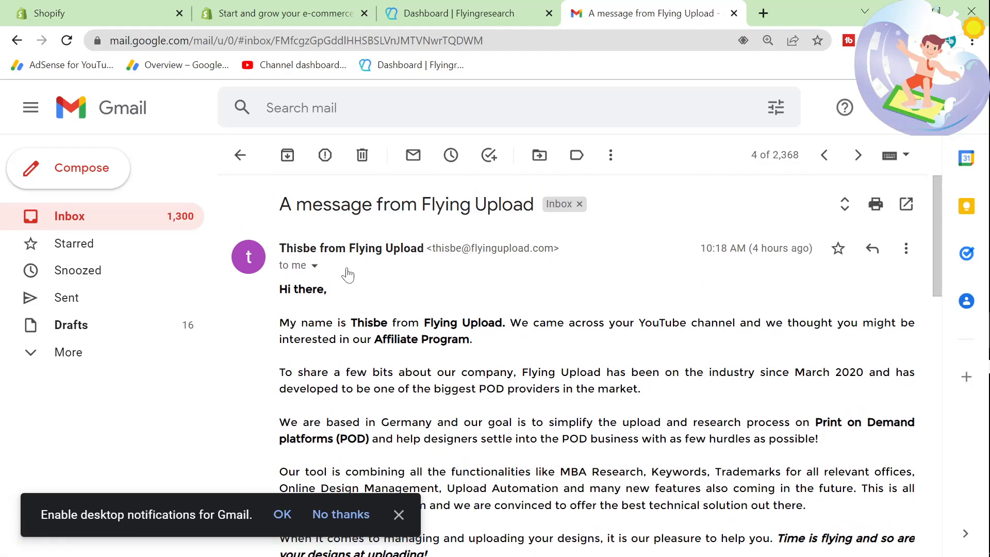
scroll(332, 304, down, 1)
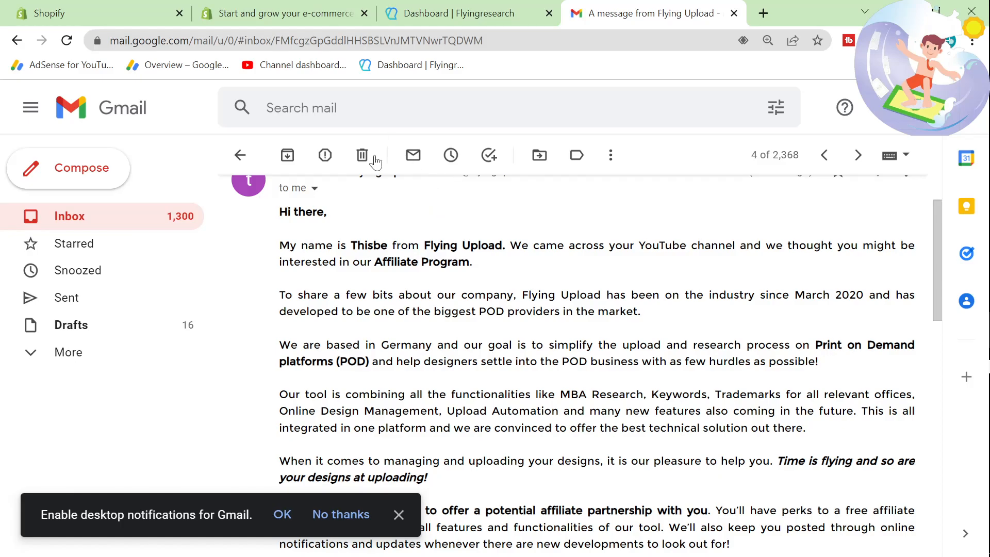
Step: Return to the newly created Shopify store's tab
click(323, 21)
click(98, 13)
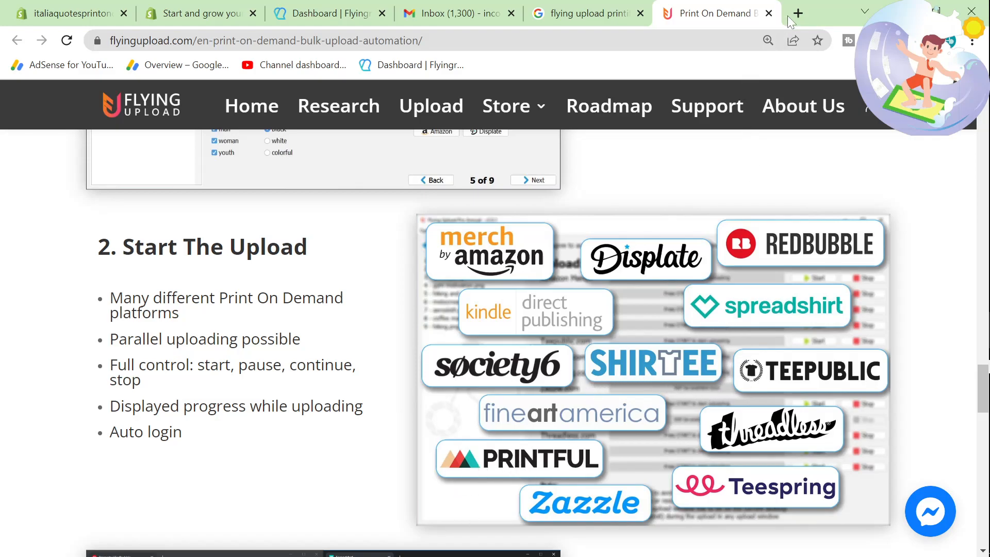
Step: Open printful.com in a new tab and log in to Printful with the Google account
click(800, 9)
text(printful.com)
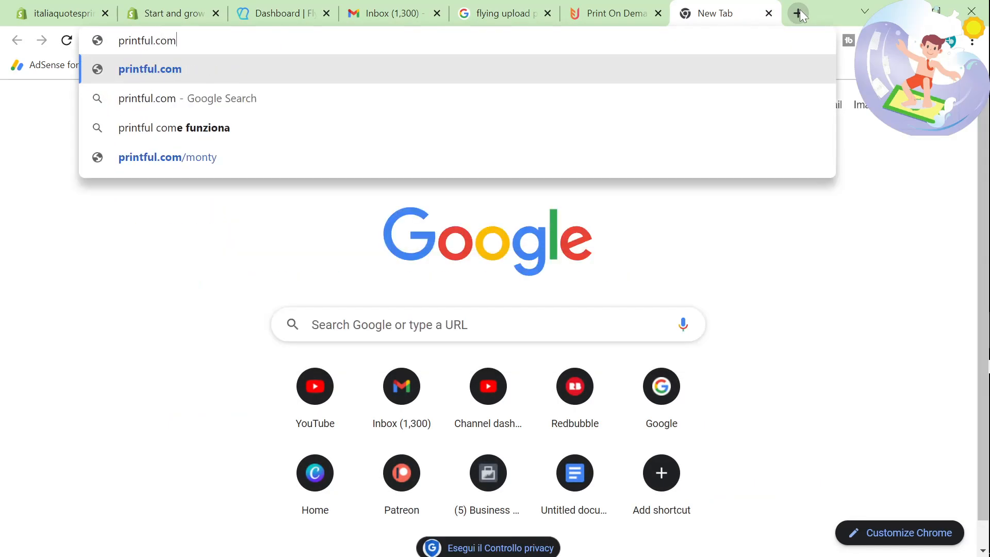
key(Return)
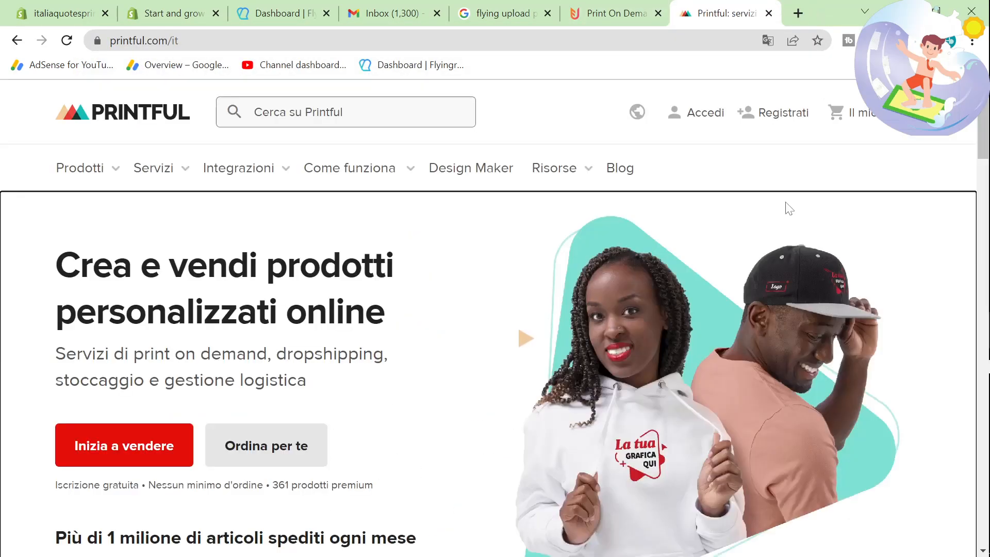
click(697, 122)
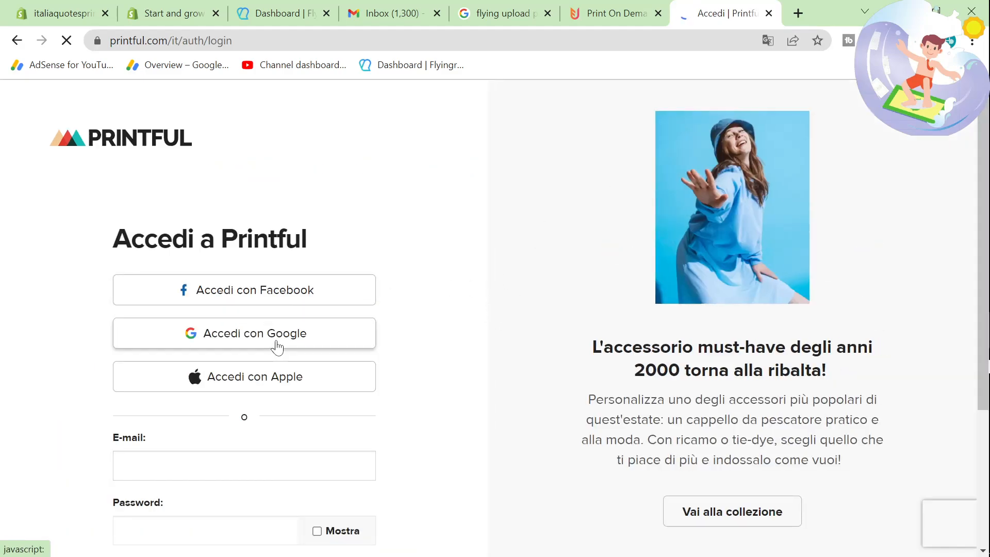
click(411, 297)
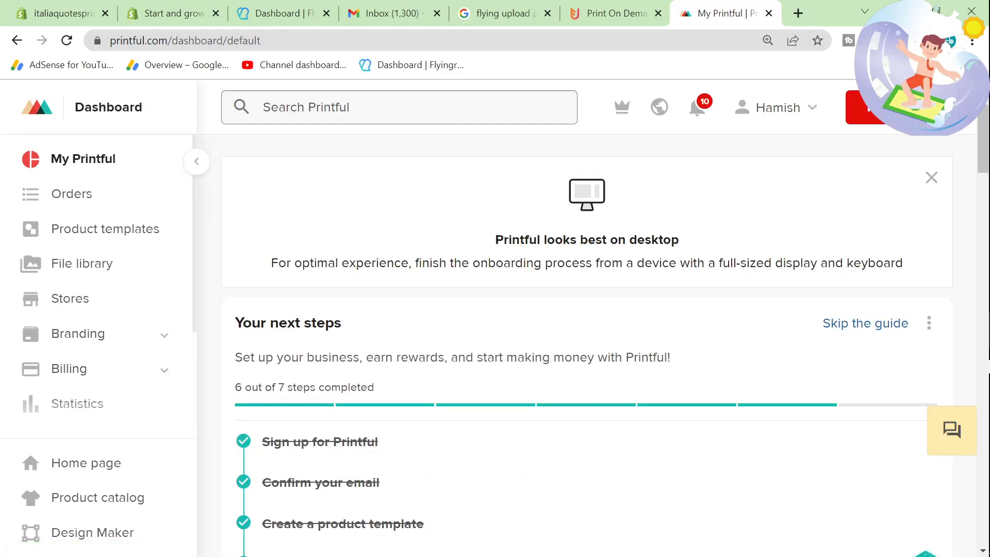
Step: Examine the onboarding checklist on the Printful dashboard, from signing up through connecting a store and ordering samples
scroll(312, 438, down, 3)
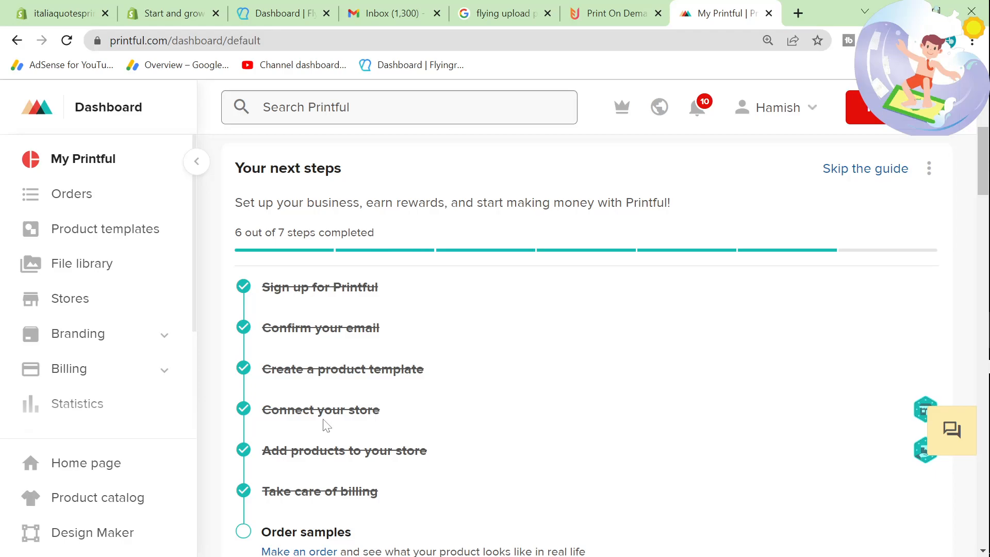
drag(265, 281, 443, 517)
click(446, 523)
scroll(446, 523, down, 2)
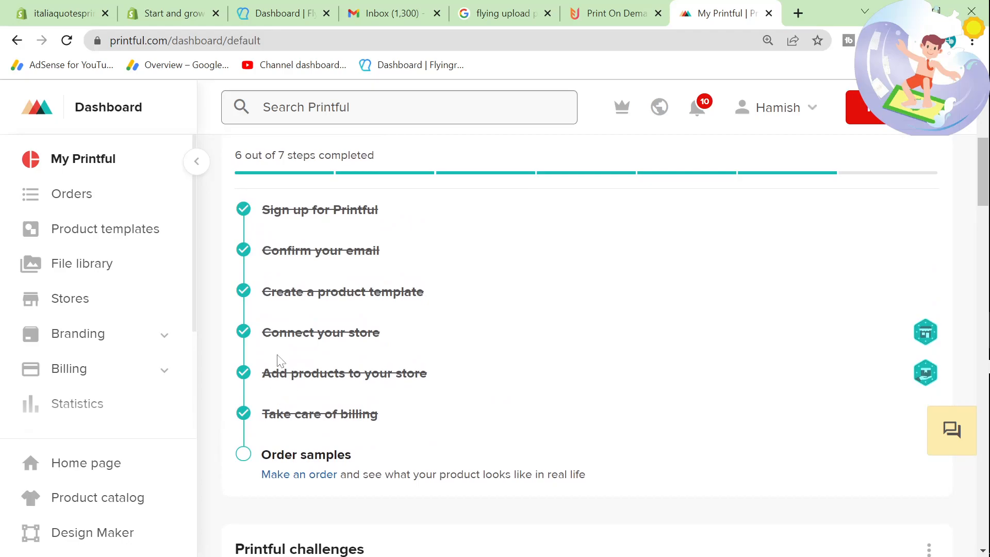
drag(261, 333, 420, 344)
click(419, 344)
Step: Open Printful's Stores page to view the connected stores and the methods for creating a new one
scroll(126, 354, down, 2)
click(122, 233)
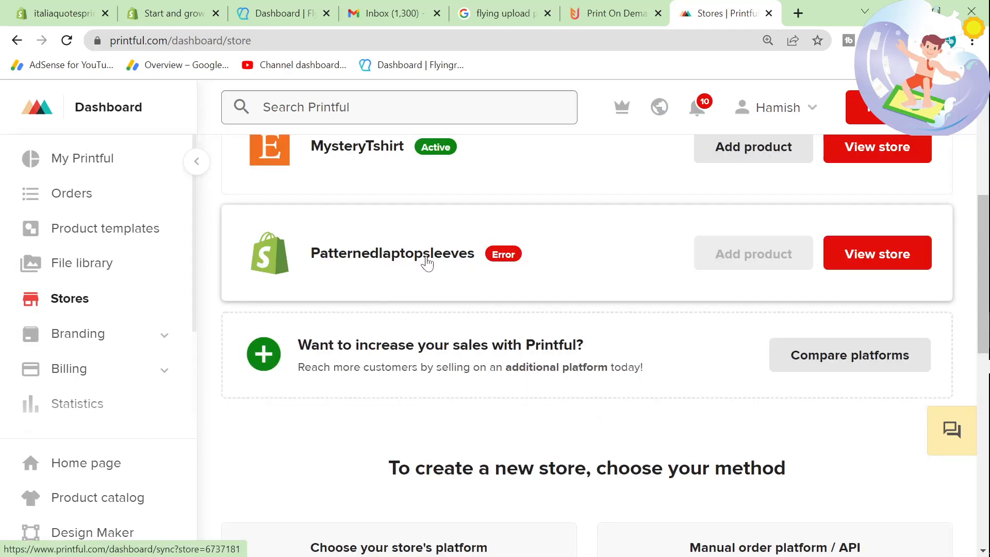
Step: Choose Shopify as the ecommerce platform for a new Printful store connection
scroll(634, 405, up, 3)
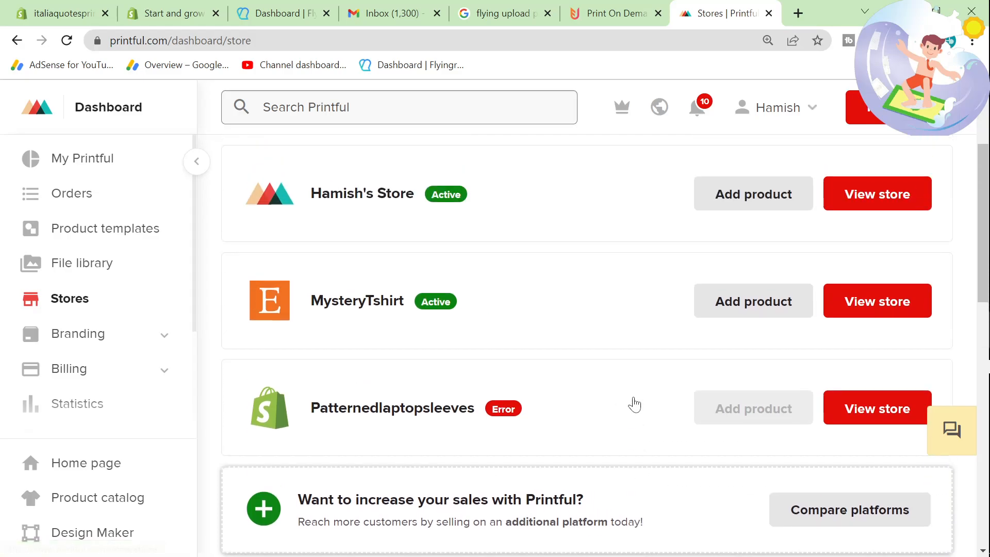
scroll(634, 404, up, 2)
scroll(644, 405, down, 2)
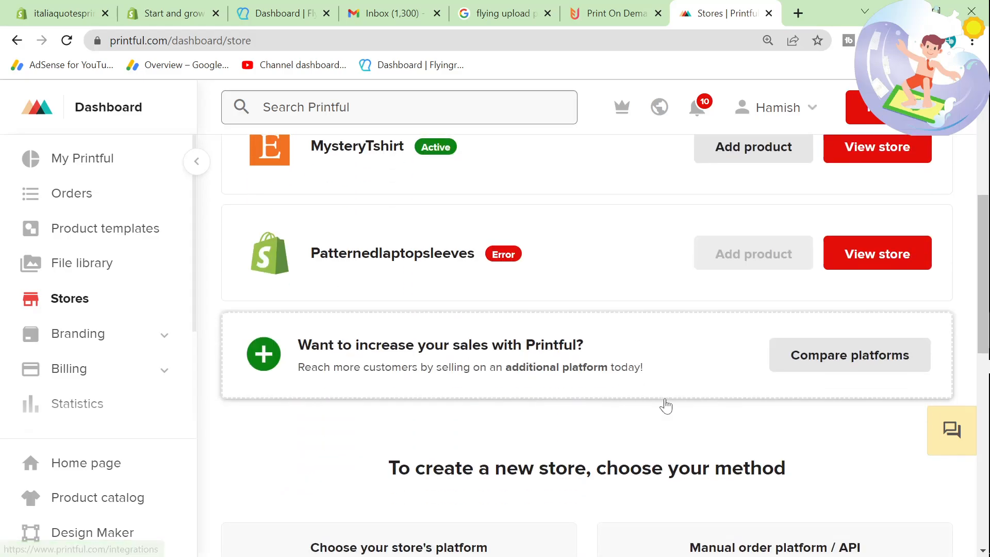
scroll(712, 389, up, 2)
scroll(661, 400, down, 3)
scroll(417, 413, down, 5)
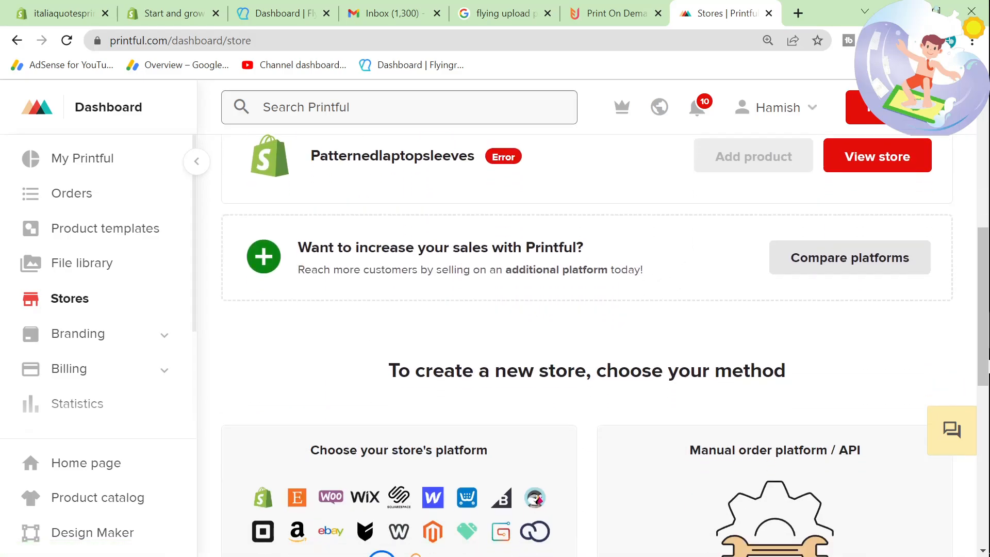
click(408, 429)
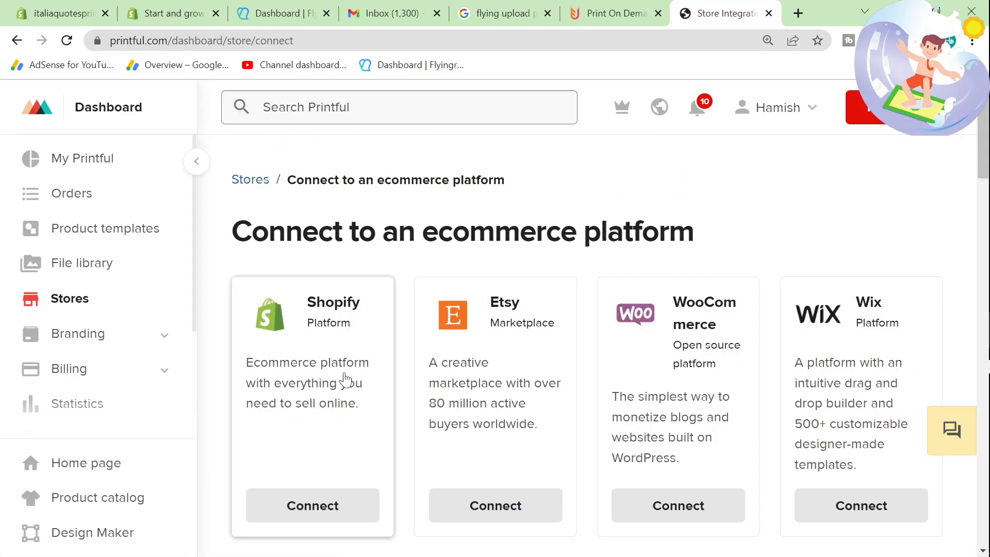
click(345, 380)
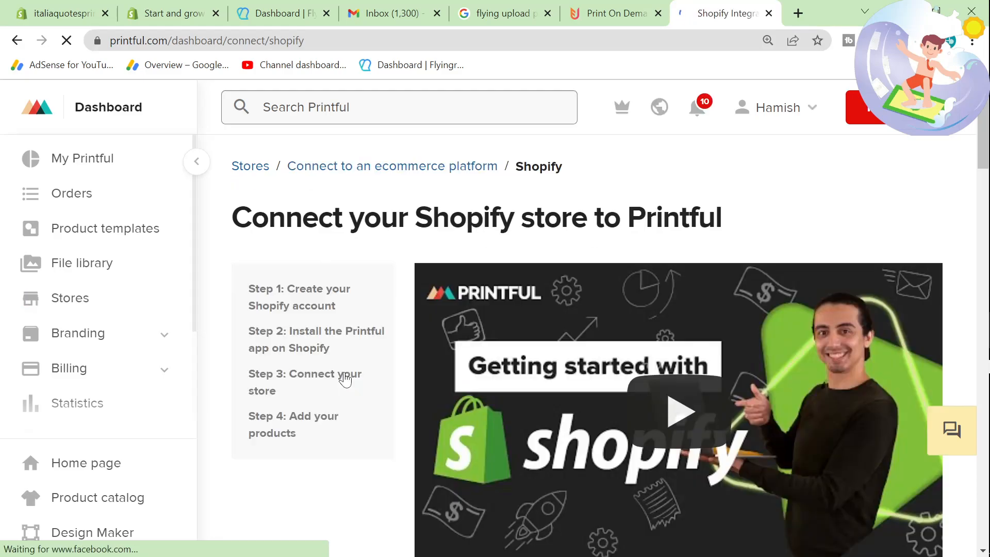
Step: Open the Printful app's Shopify App Store page in a new tab from Printful's Shopify connection instructions
scroll(345, 380, down, 7)
scroll(346, 380, down, 3)
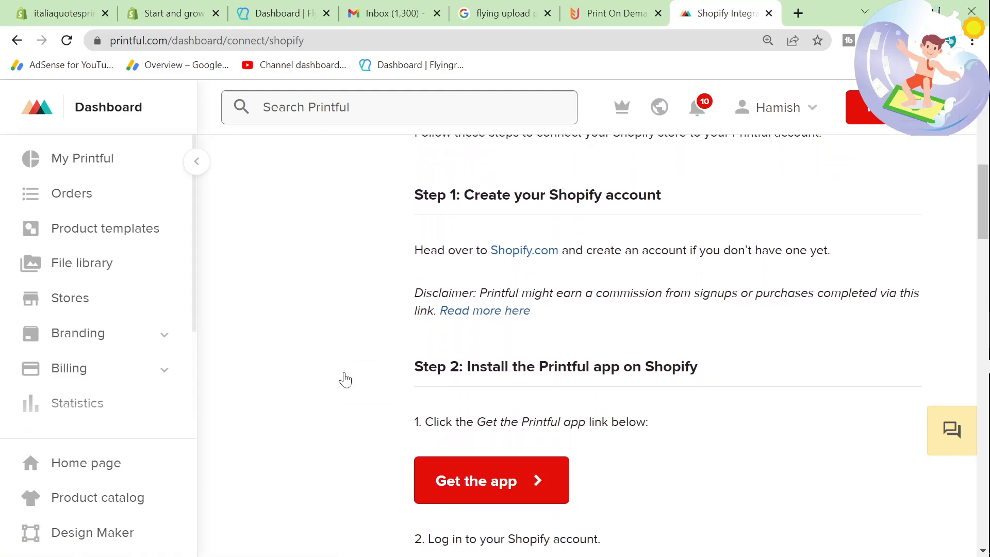
right_click(514, 393)
click(547, 398)
click(721, 10)
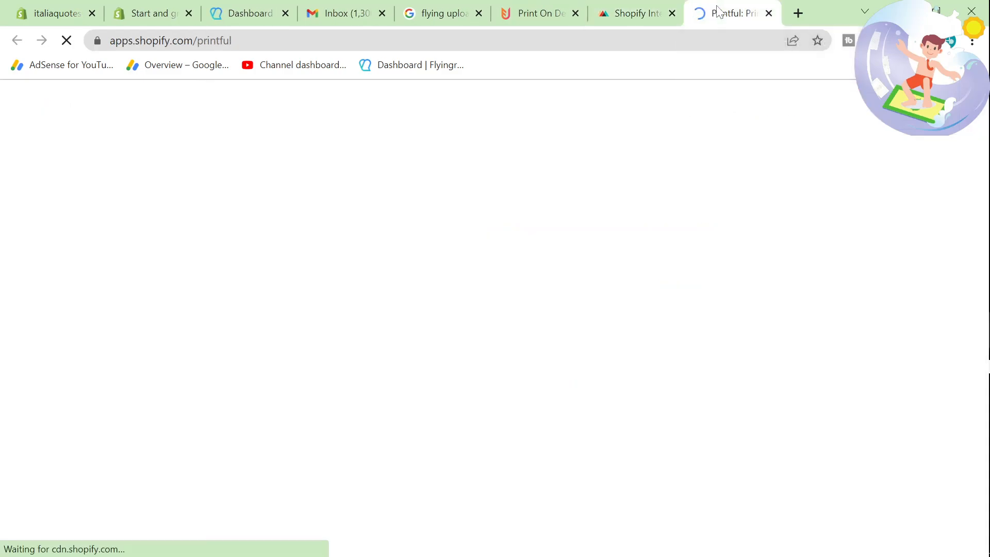
Step: Start adding the Printful app on the Shopify App Store and log in with the existing Shopify account
click(122, 450)
click(653, 11)
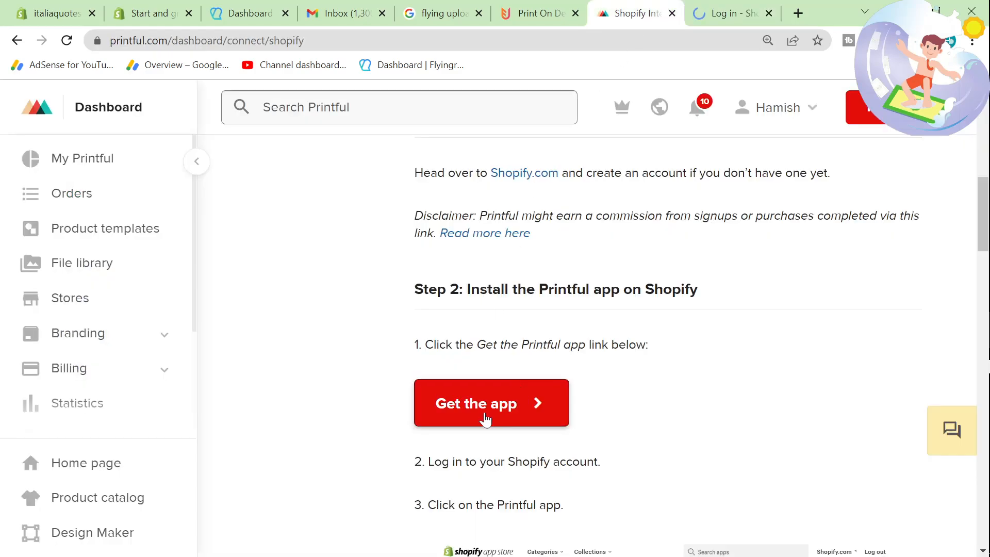
click(724, 13)
click(278, 353)
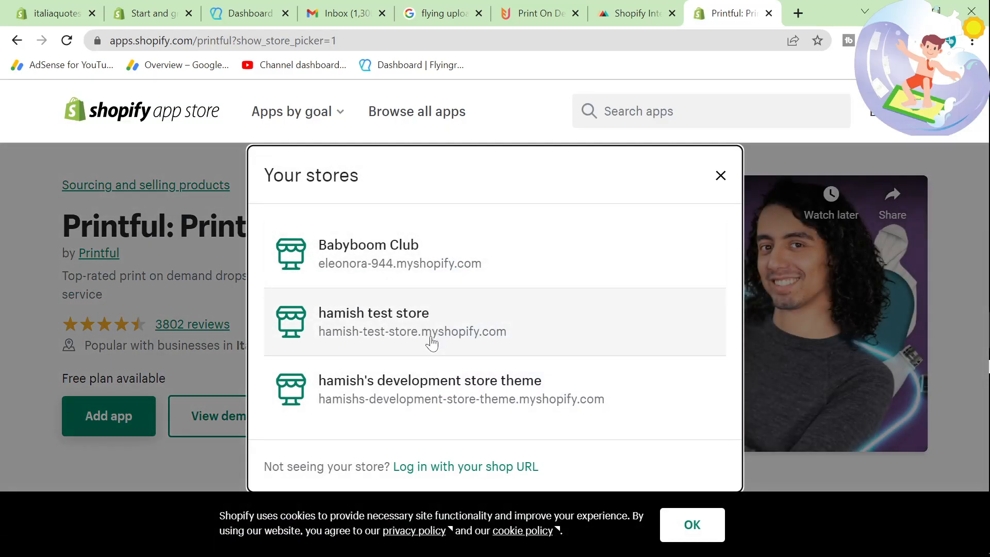
click(430, 467)
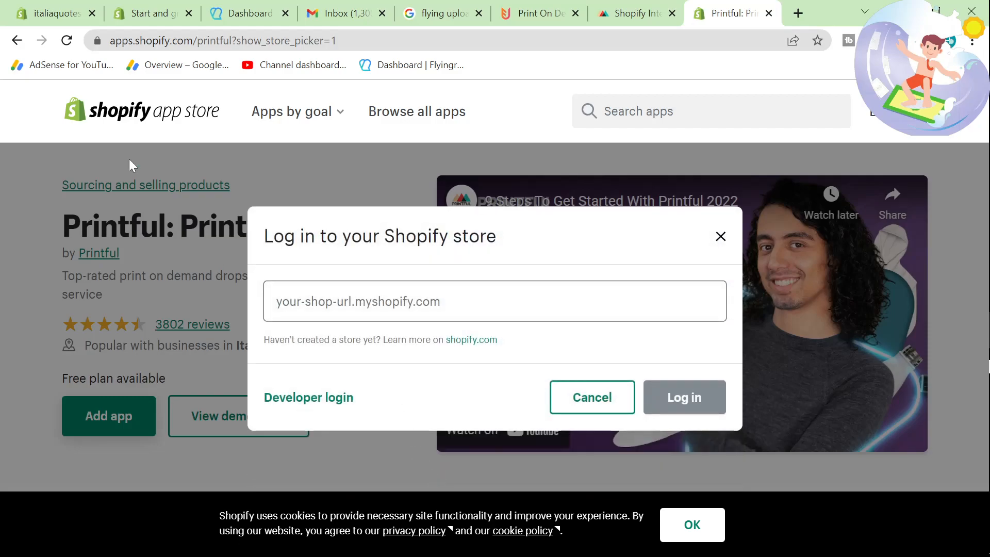
click(61, 7)
drag(316, 41, 89, 43)
key(ctrl+c)
click(710, 5)
click(402, 302)
key(ctrl+v)
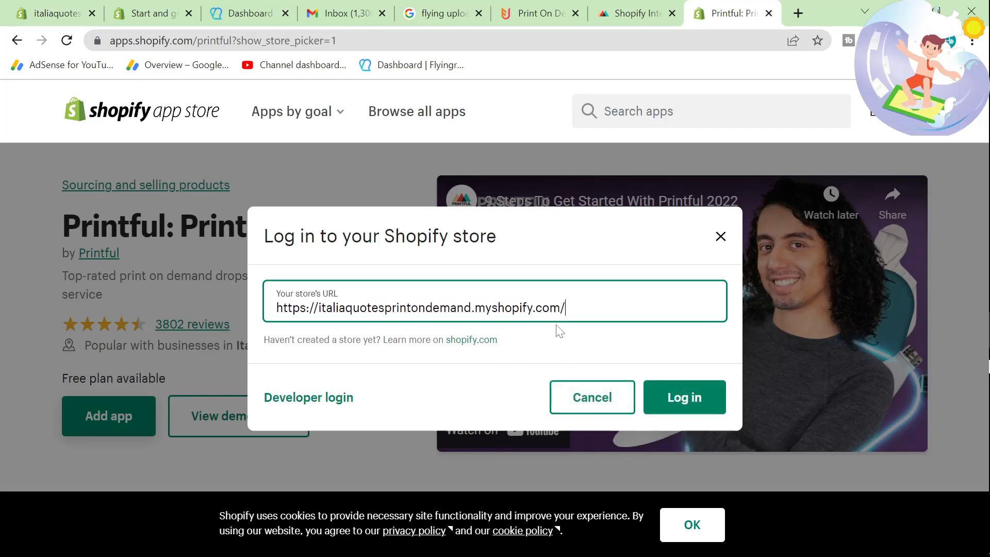
click(670, 405)
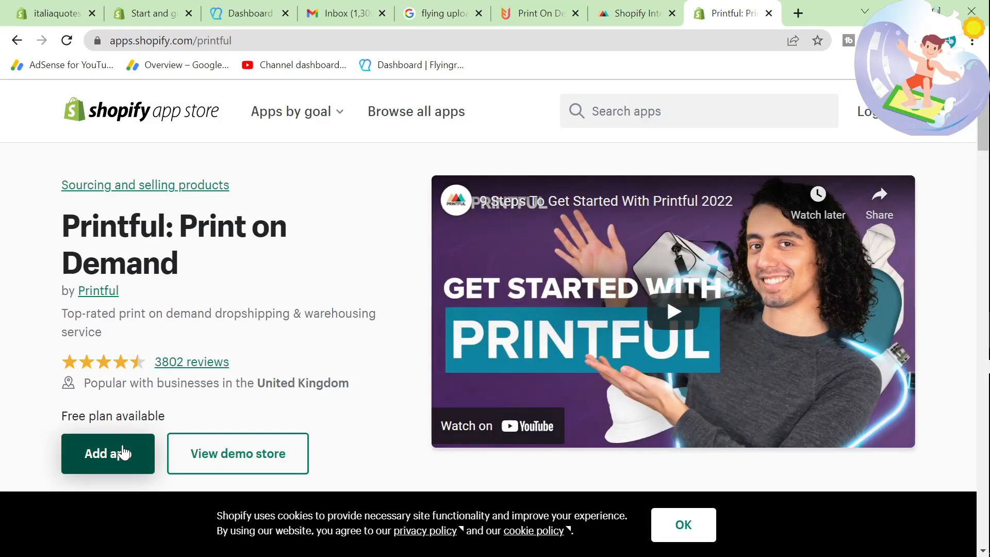
Step: Add the Printful app to the italiaquotesprintondemand store and confirm connecting it to the Printful account
click(144, 442)
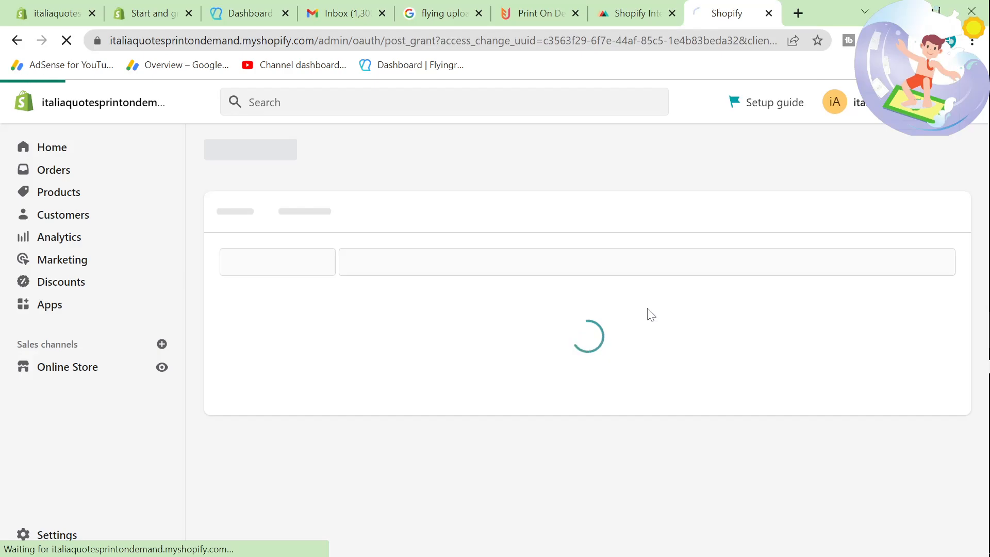
key(ctrl+plus)
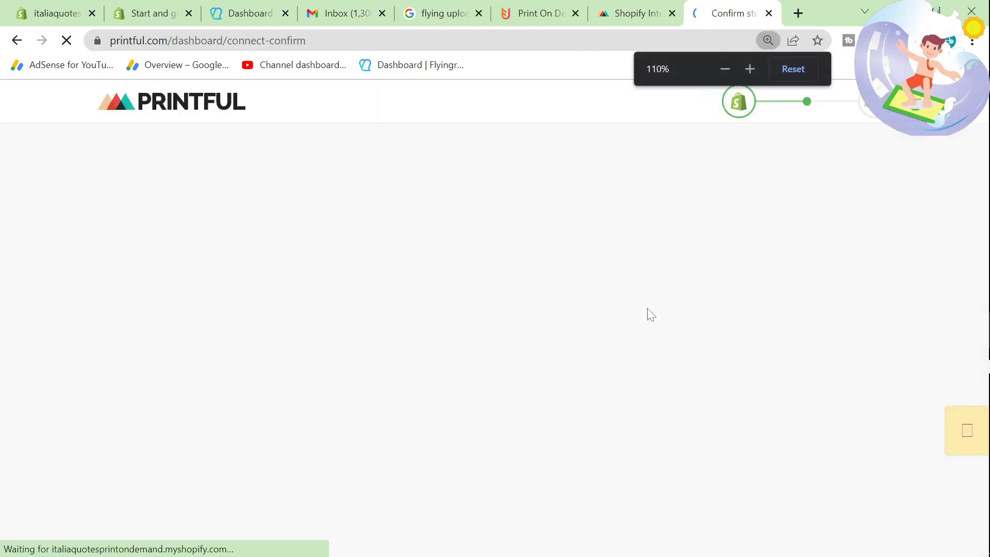
click(802, 233)
click(354, 257)
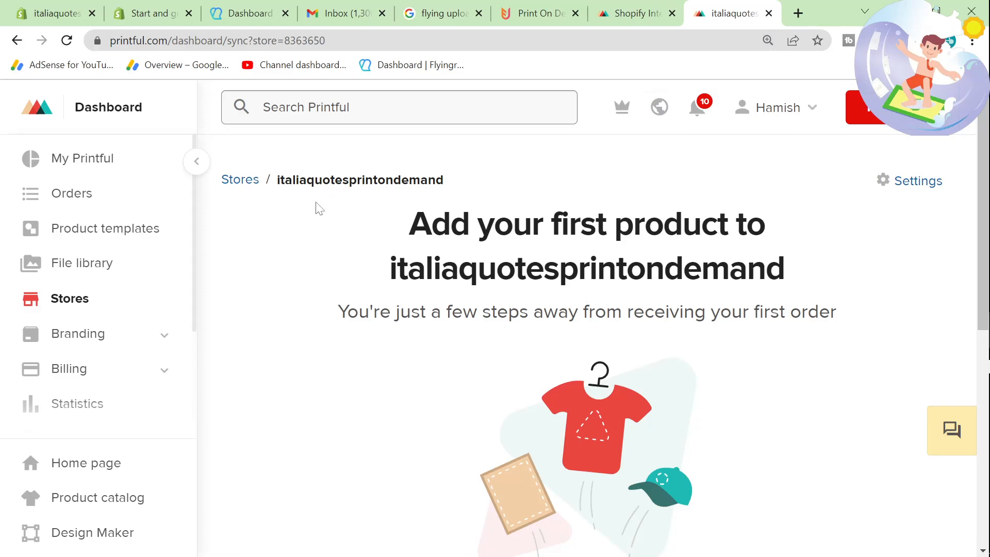
Step: Find italiaquotesprintondemand on Printful's Stores page and start adding a product to it
click(53, 304)
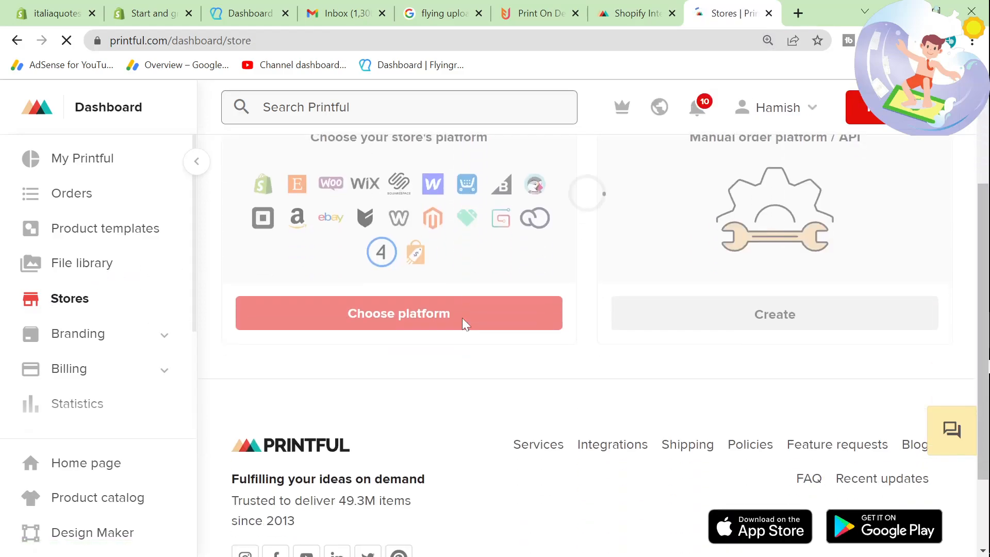
scroll(463, 324, up, 10)
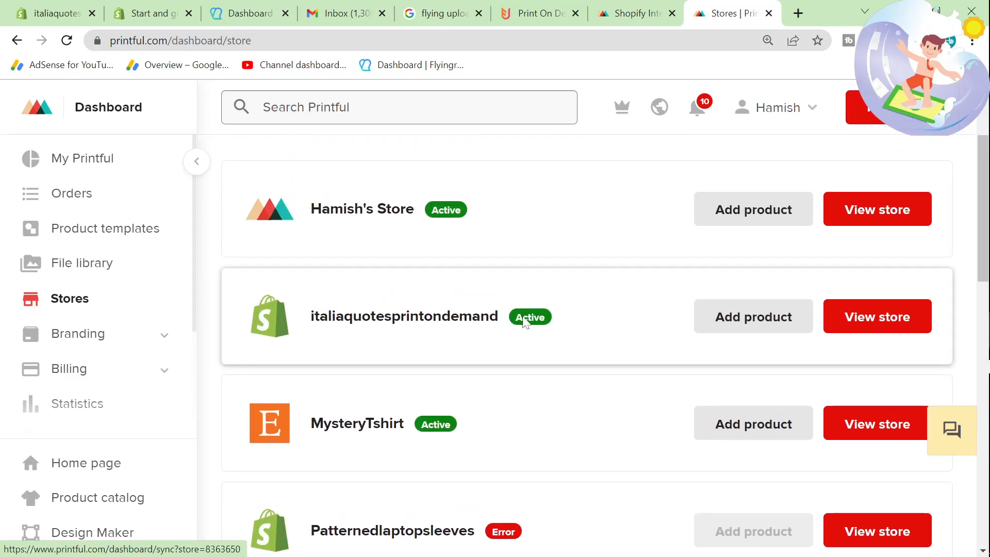
click(769, 316)
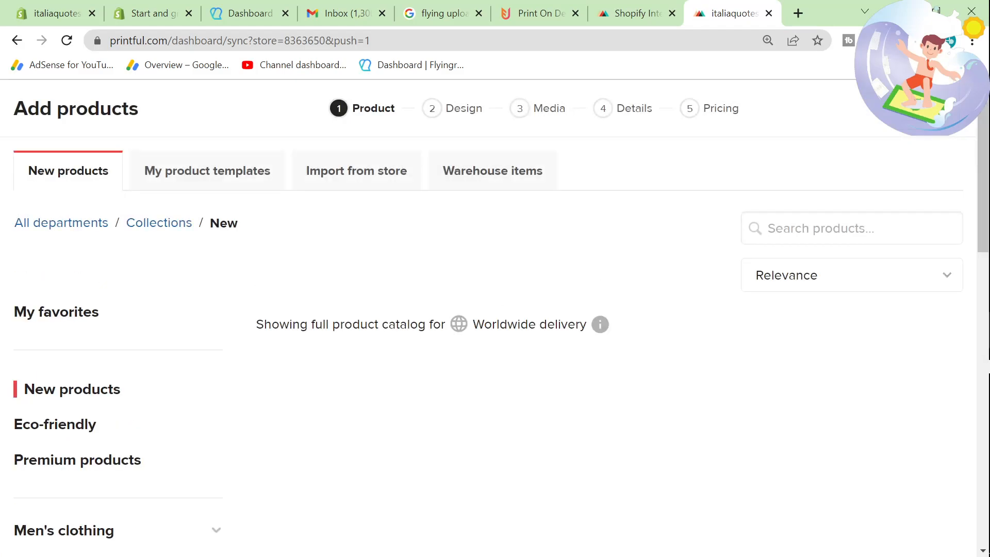
Step: Browse the new products and choose the Women's Basic Organic T-Shirt | SOL'S 02077 for the design
scroll(428, 320, down, 6)
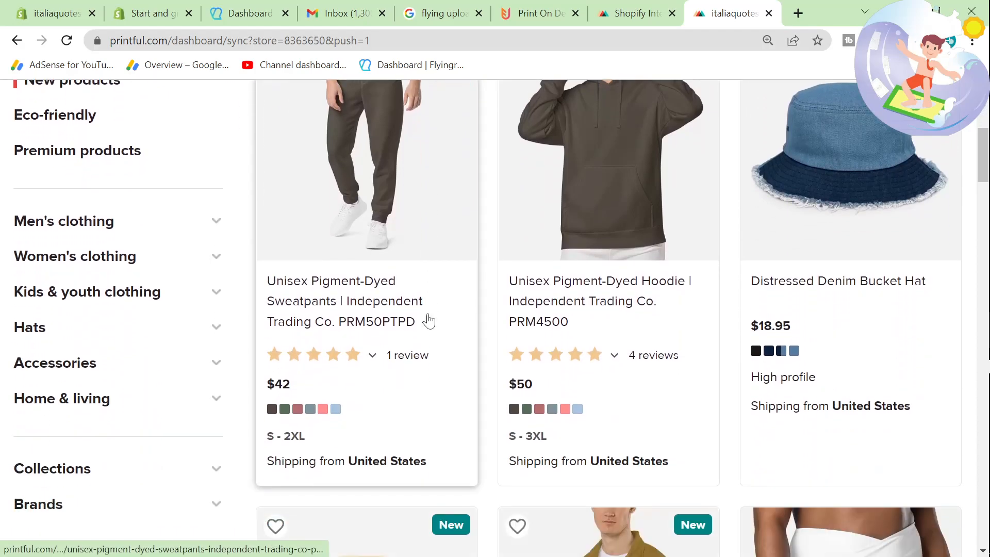
click(325, 8)
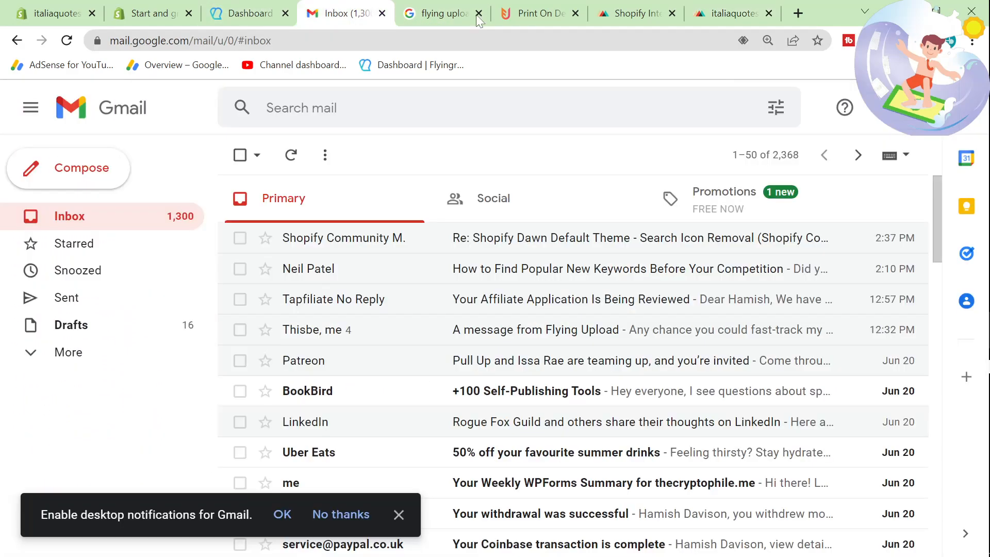
click(744, 6)
scroll(428, 365, down, 6)
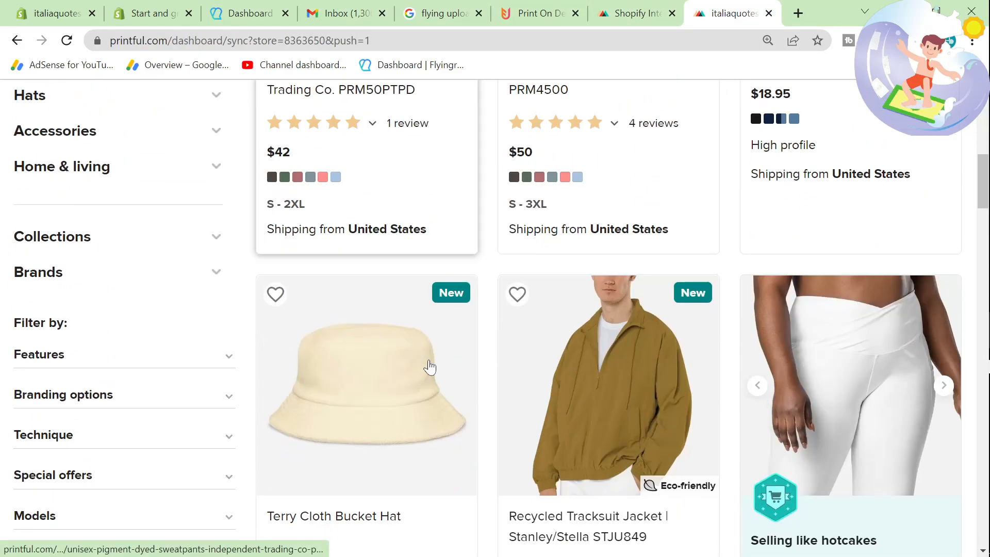
scroll(429, 367, down, 13)
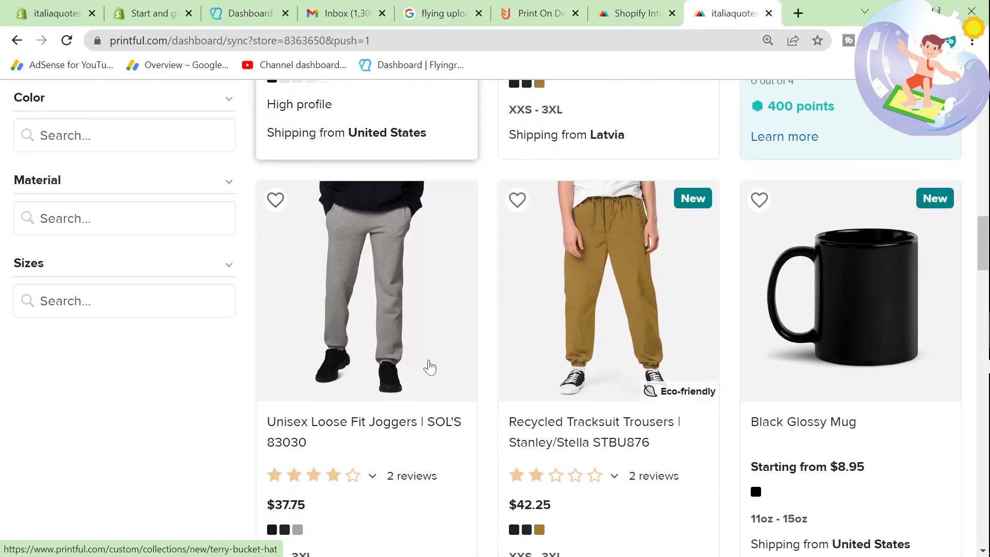
scroll(430, 367, down, 10)
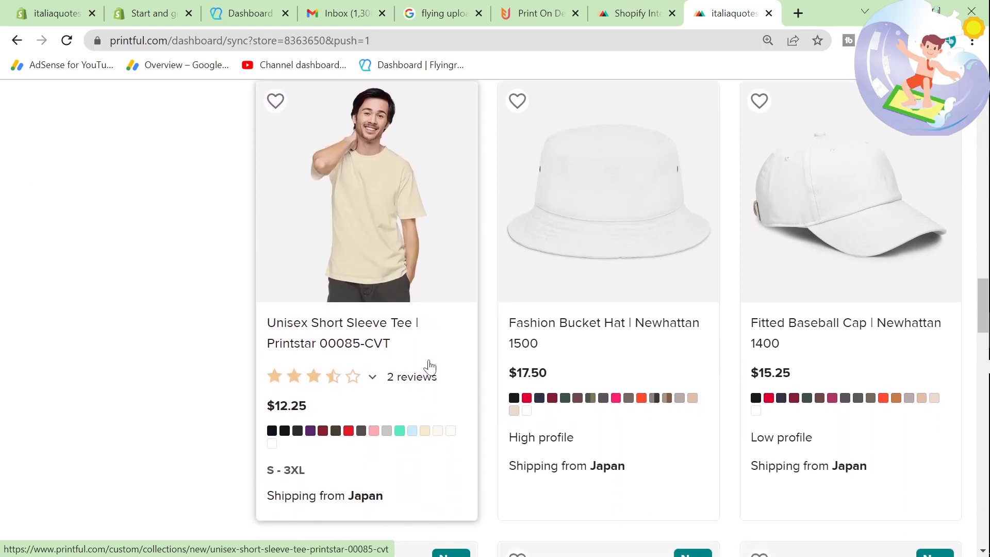
scroll(430, 367, down, 5)
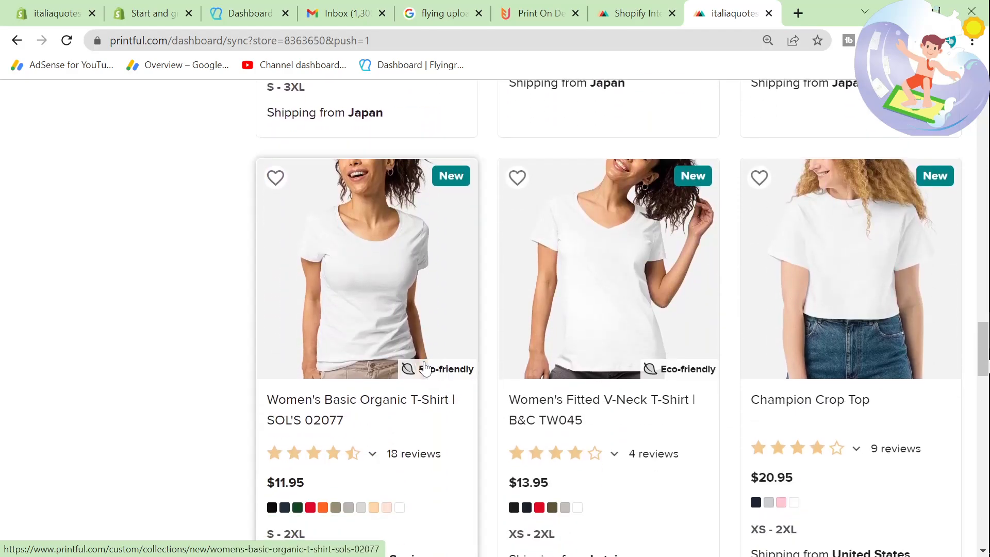
scroll(424, 368, down, 2)
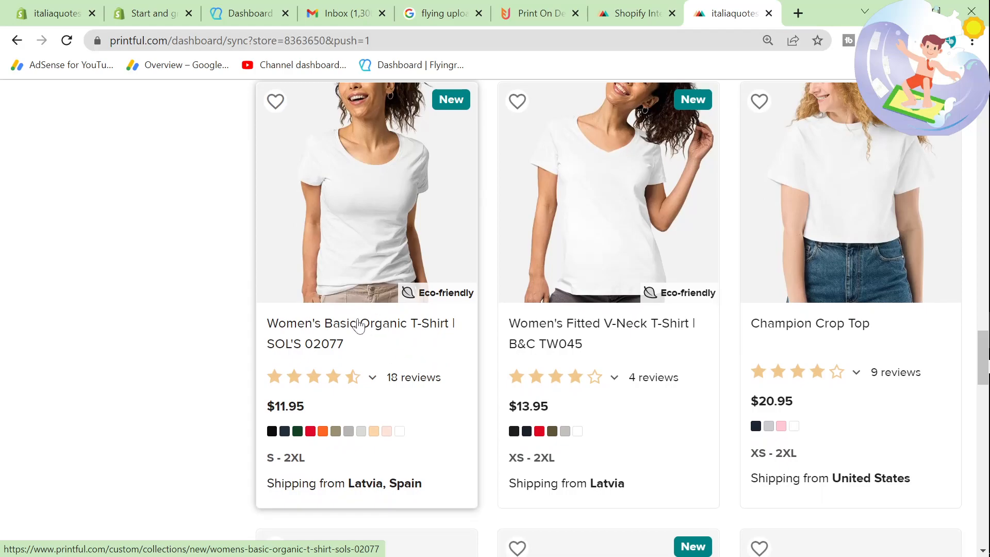
scroll(340, 269, down, 6)
scroll(502, 456, up, 7)
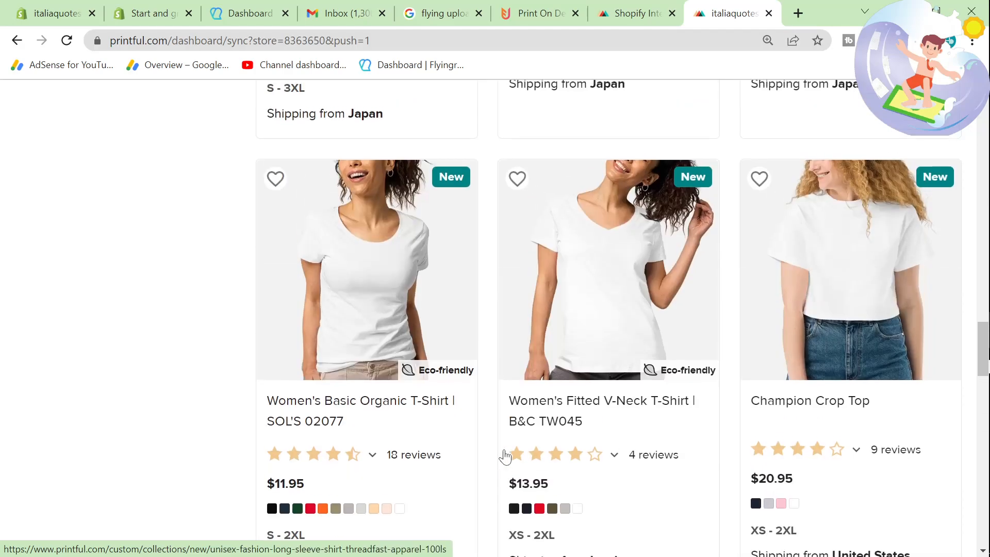
scroll(503, 454, down, 11)
scroll(505, 457, up, 5)
scroll(513, 454, down, 3)
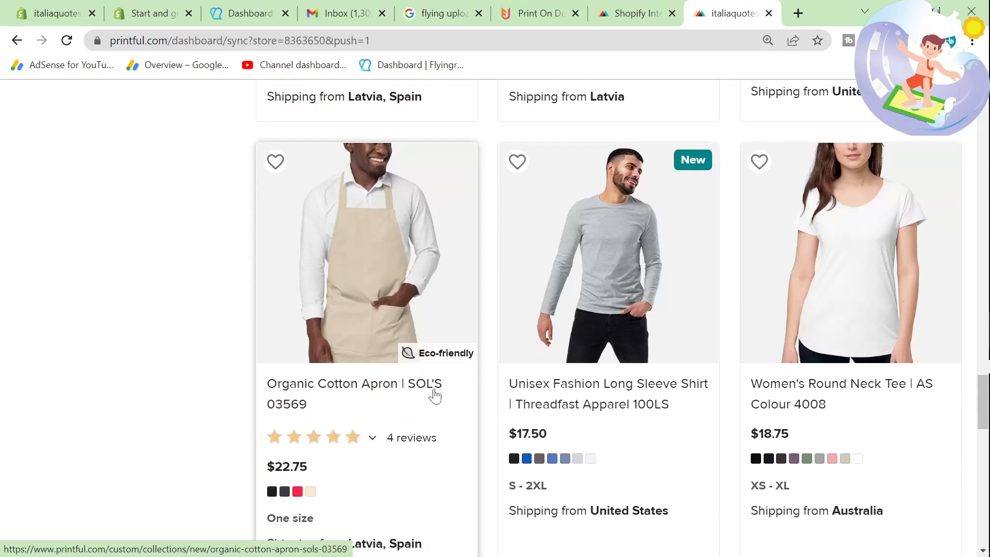
scroll(499, 389, up, 6)
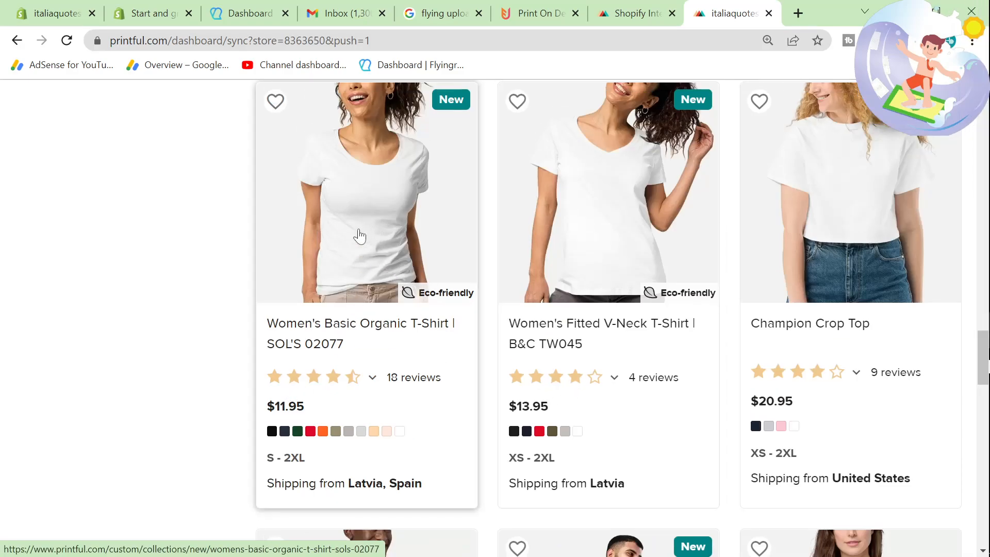
click(359, 236)
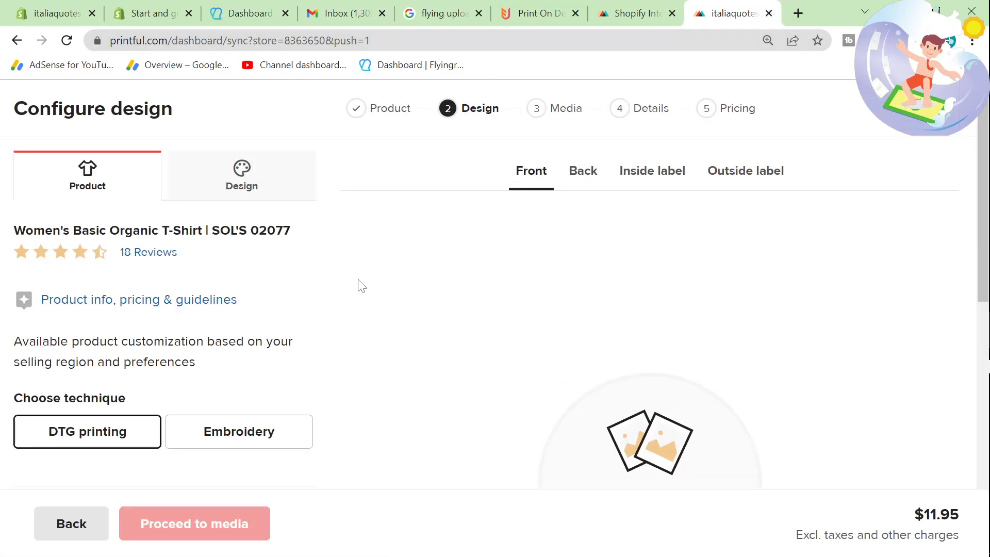
Step: Open canva.com in a new tab, go to Your projects and dismiss the introductory tip
click(797, 13)
text(canva.com)
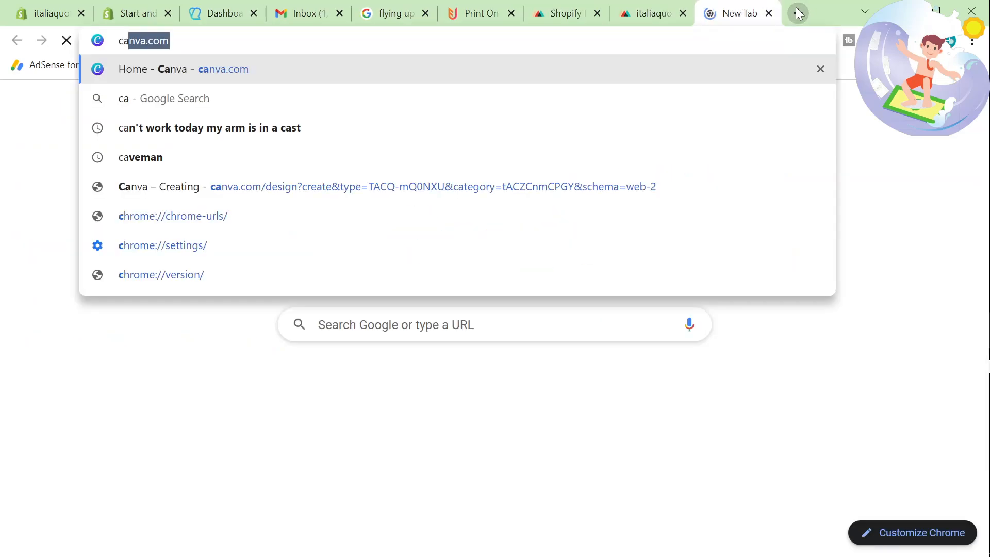
key(Return)
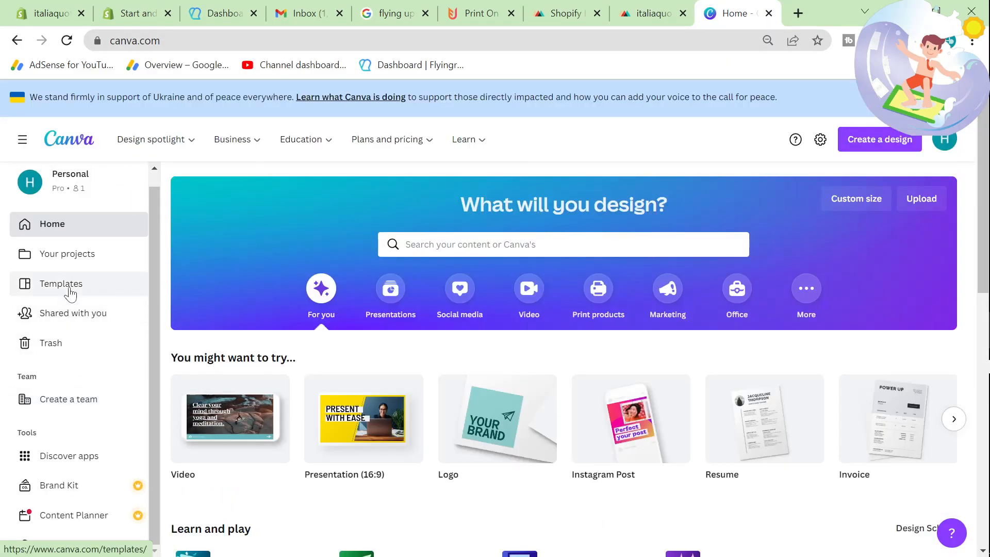
click(84, 256)
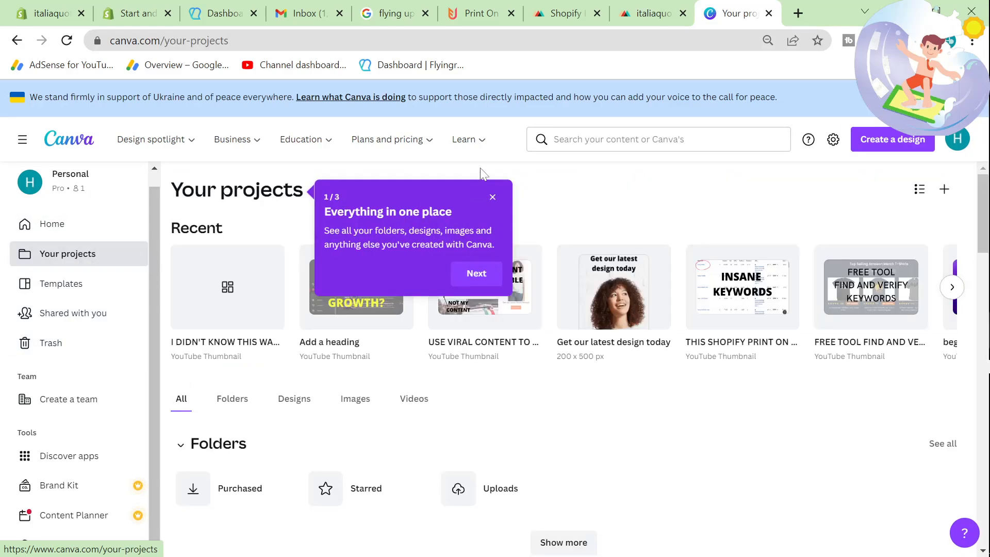
click(493, 198)
Step: Browse the recent Canva projects through to the end and close the video design opened by mistake
click(953, 287)
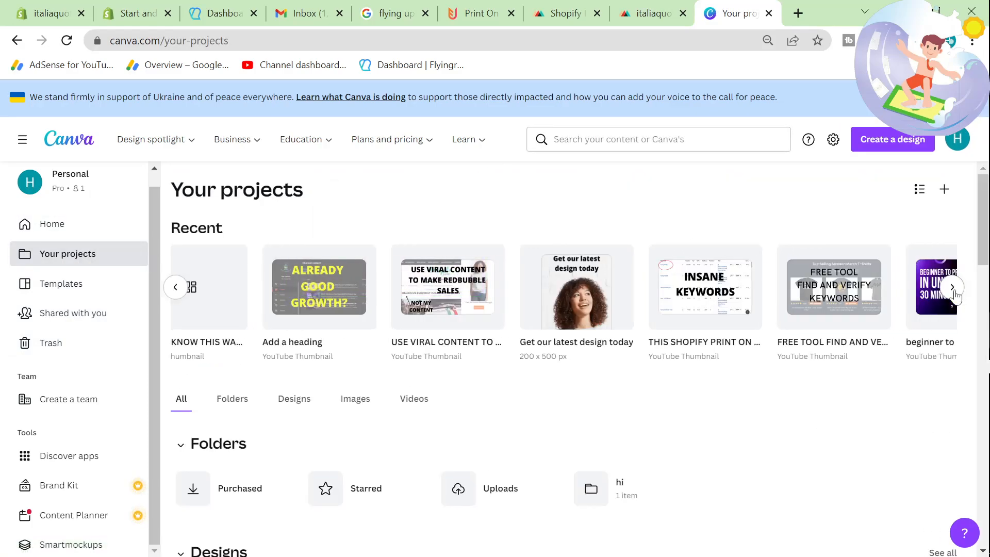
click(952, 287)
click(952, 287)
click(954, 293)
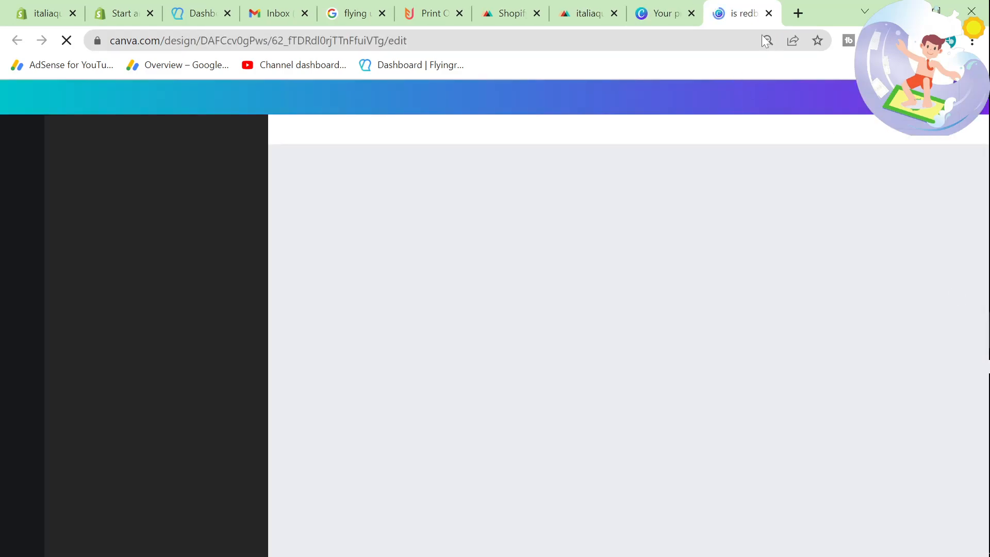
click(673, 14)
click(773, 11)
click(769, 13)
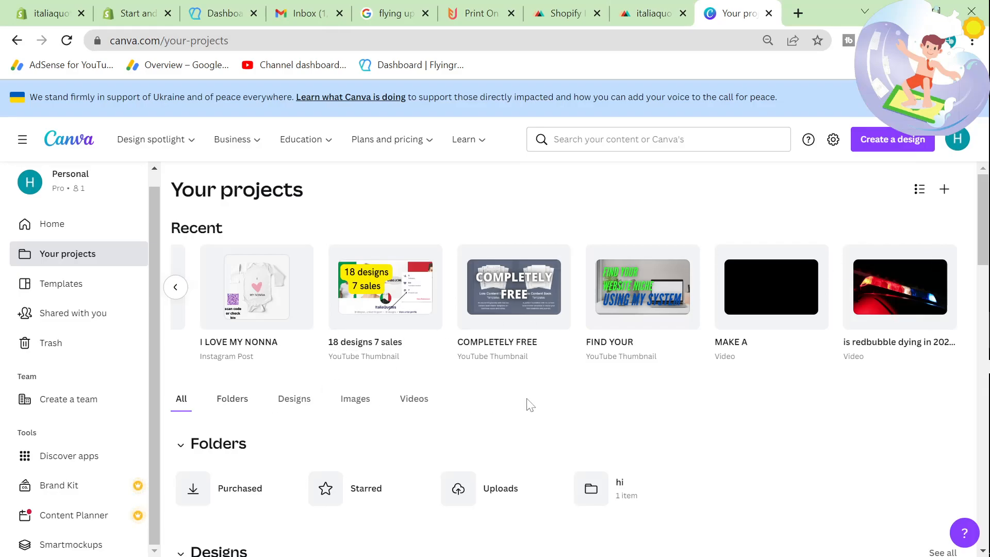
Step: Show more of the Canva designs and open the Per Fervore design
scroll(529, 405, down, 10)
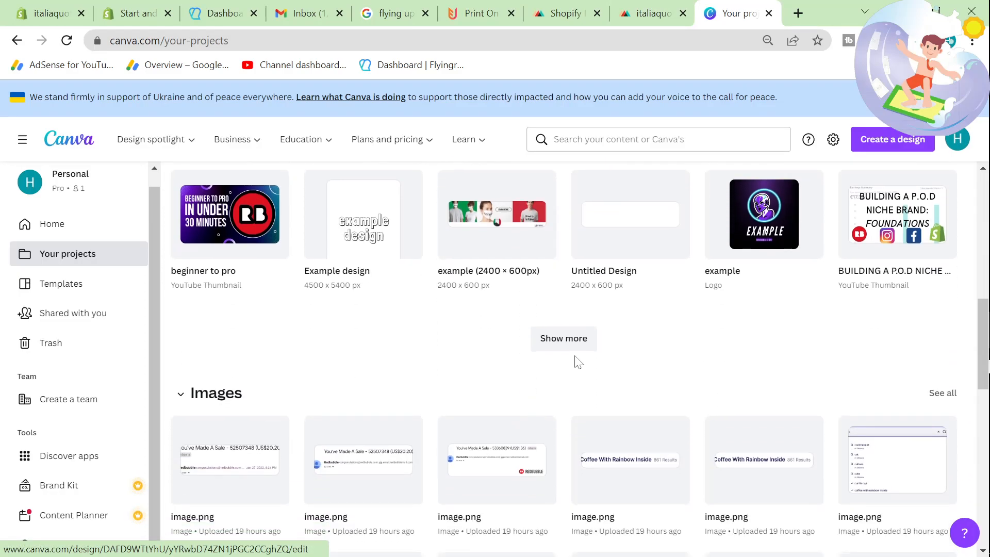
click(567, 339)
click(259, 389)
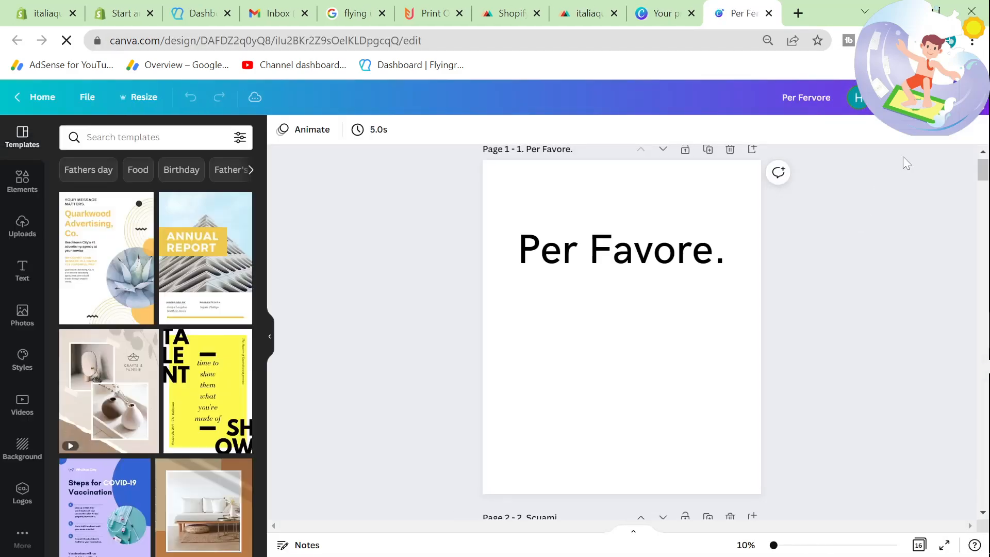
Step: Download all pages of the Per Fervore design as PNG files with a transparent background
click(954, 98)
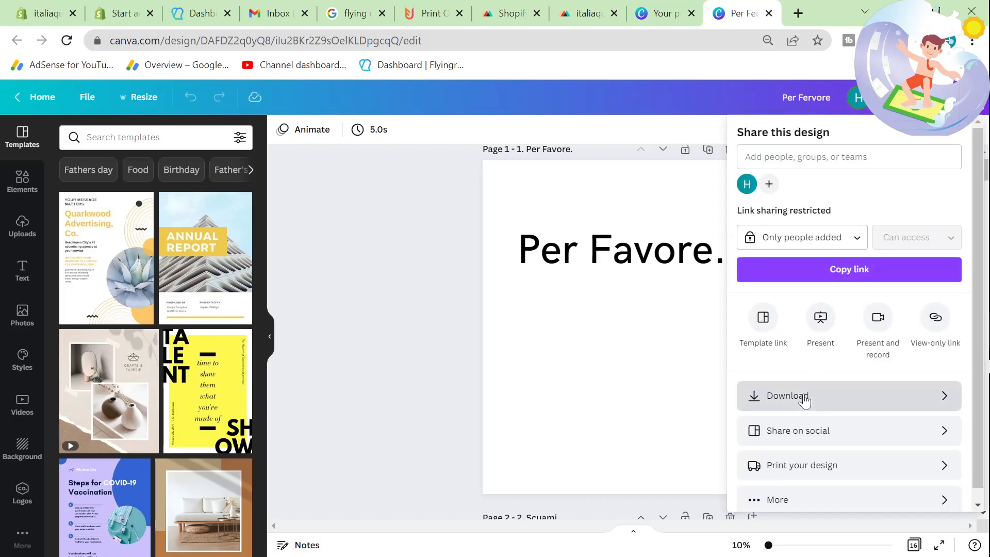
click(779, 395)
click(743, 258)
click(818, 402)
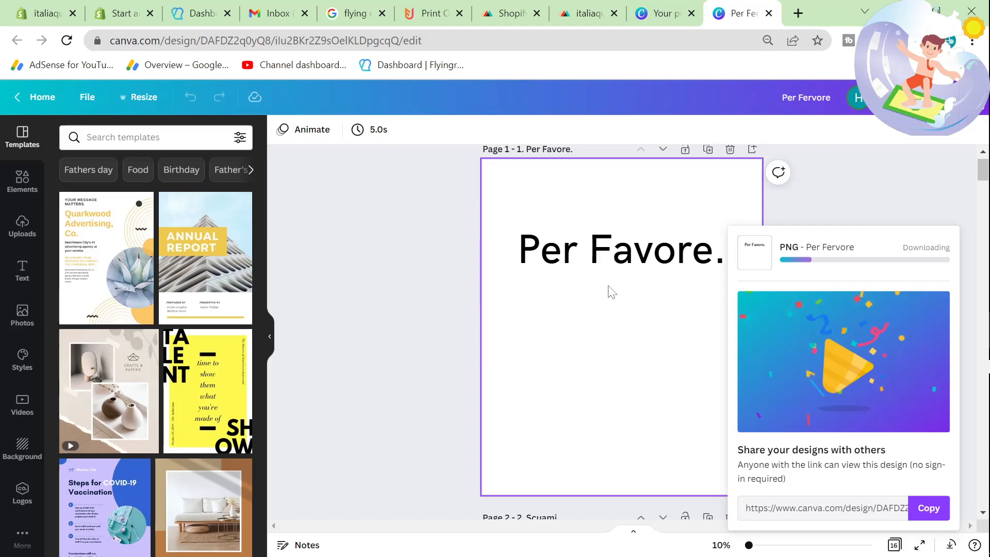
click(457, 295)
Step: Correct the spelling in page 2's title so that it reads "2. Scusami."
scroll(570, 339, down, 15)
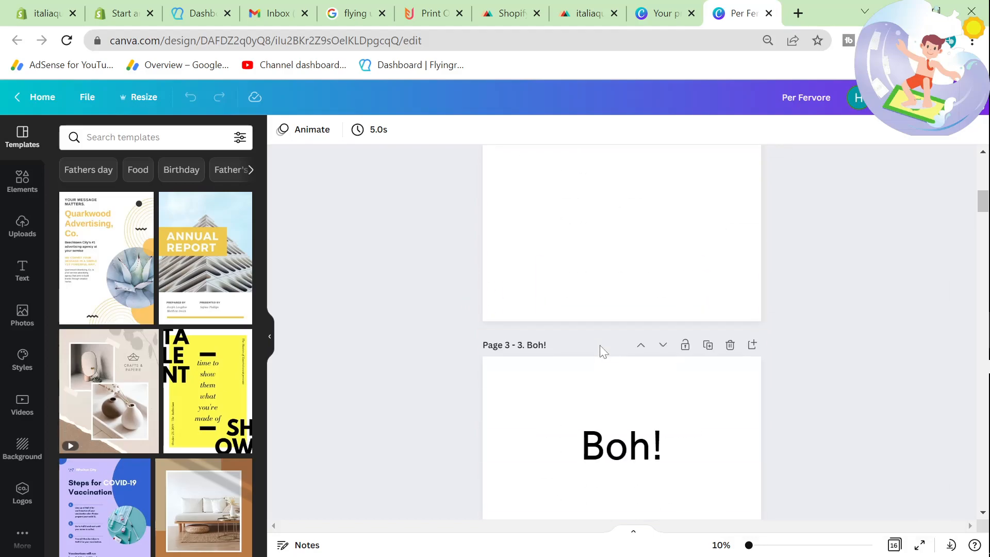
scroll(601, 353, down, 14)
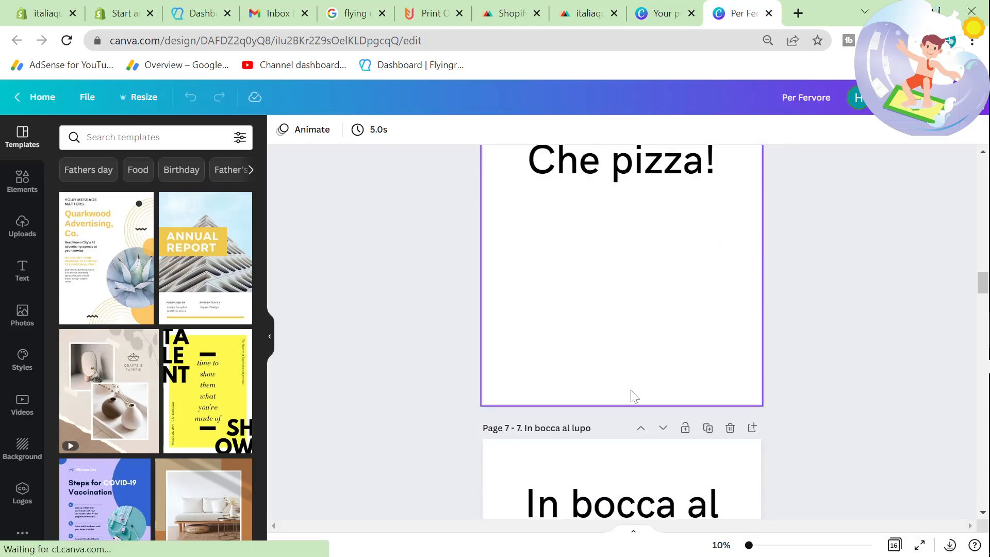
scroll(632, 392, up, 11)
scroll(632, 397, up, 13)
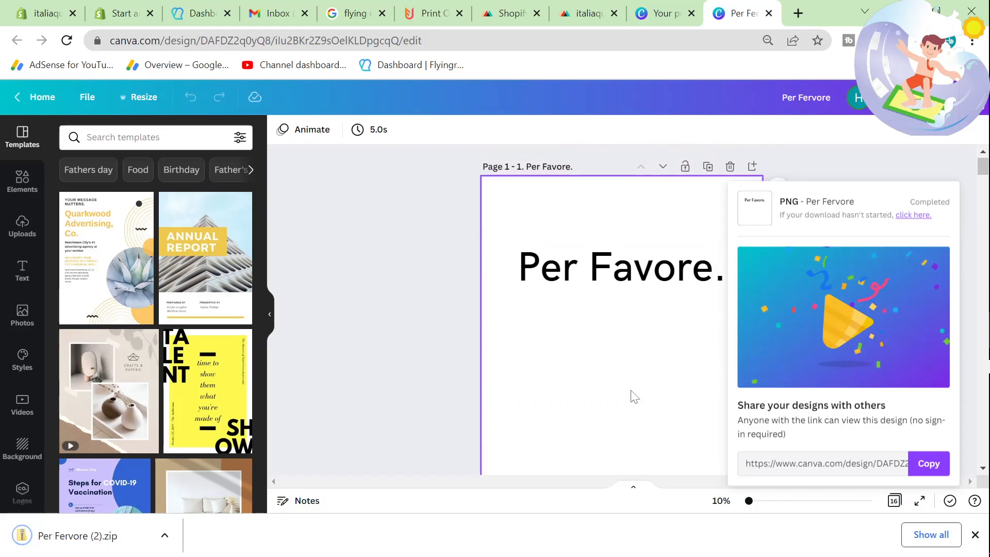
scroll(626, 310, down, 4)
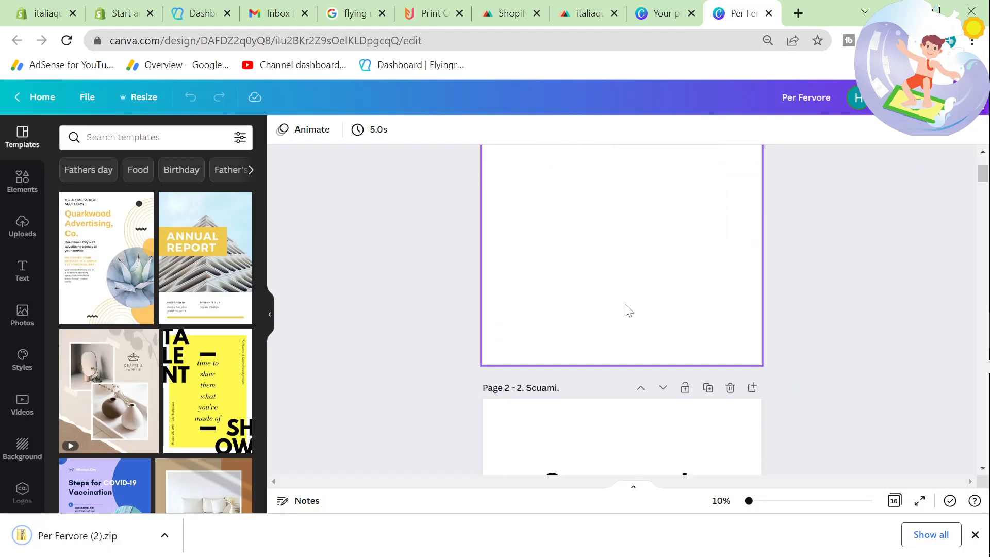
scroll(615, 411, down, 2)
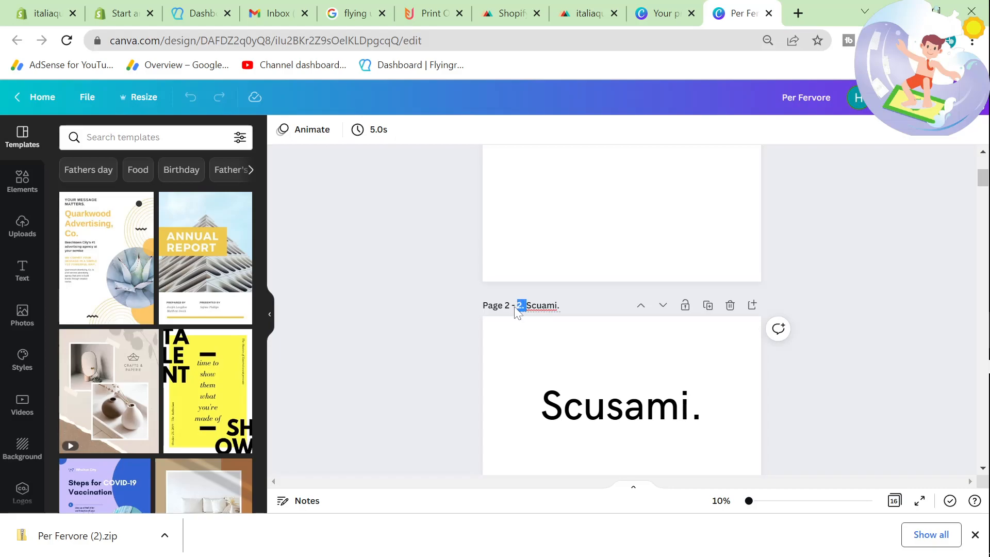
scroll(572, 339, down, 4)
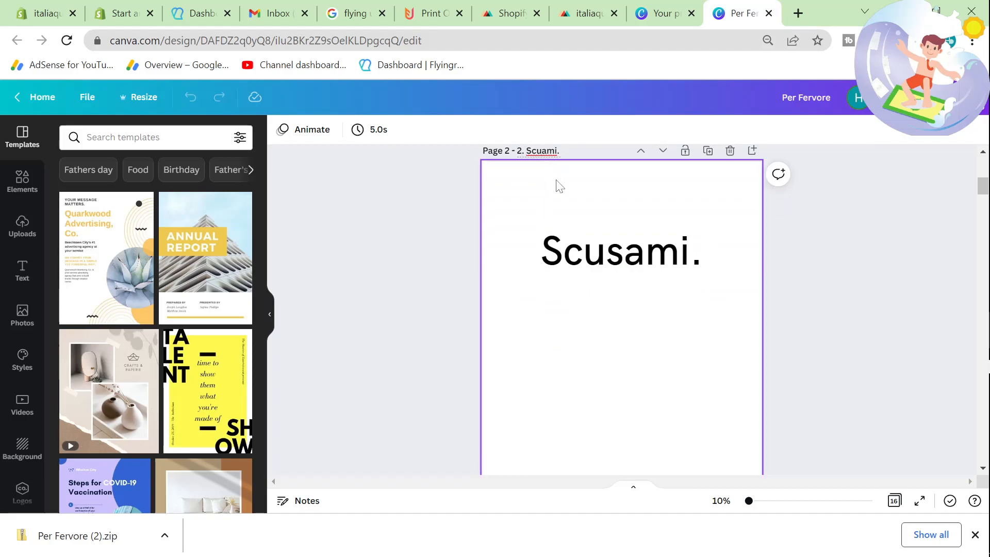
text(s)
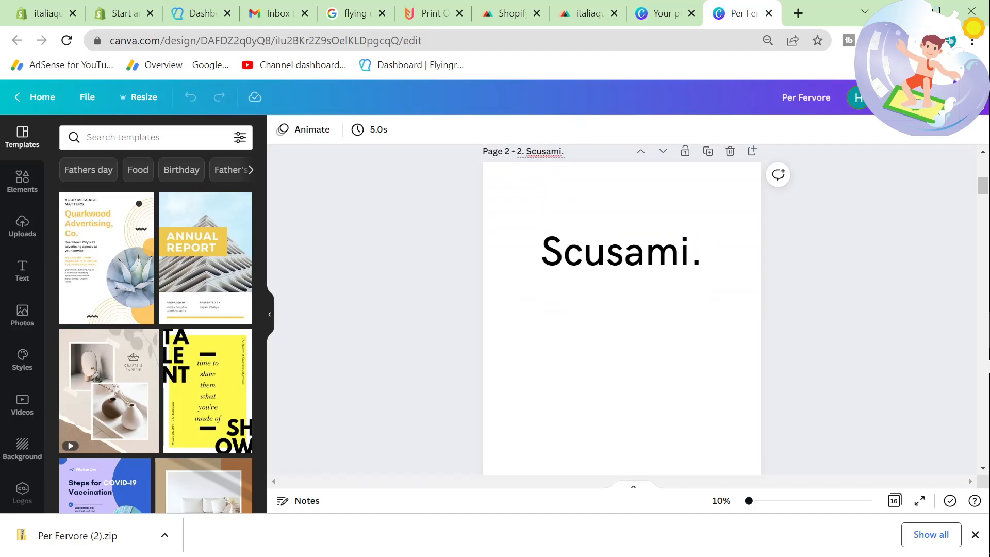
drag(522, 151, 516, 149)
click(580, 283)
click(828, 373)
Step: Look through the remaining quote pages down to page 16, Sono con stupido
scroll(830, 373, down, 4)
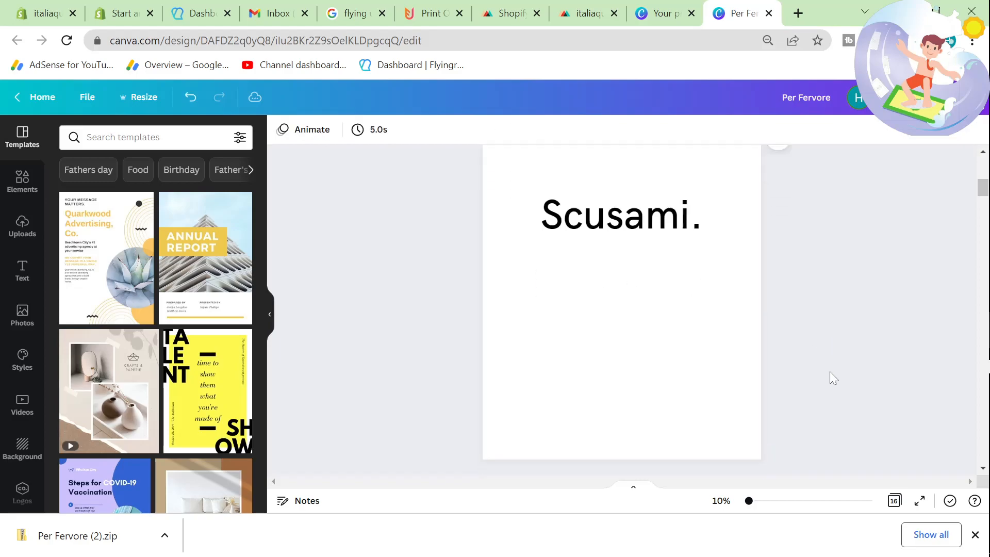
scroll(585, 352, down, 1)
scroll(586, 352, up, 3)
scroll(586, 353, down, 7)
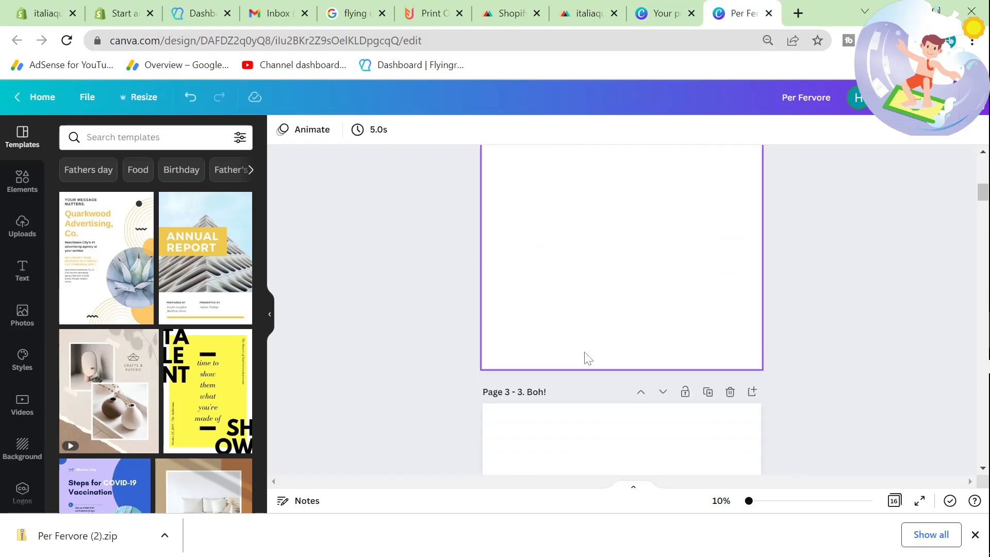
drag(981, 220, 984, 453)
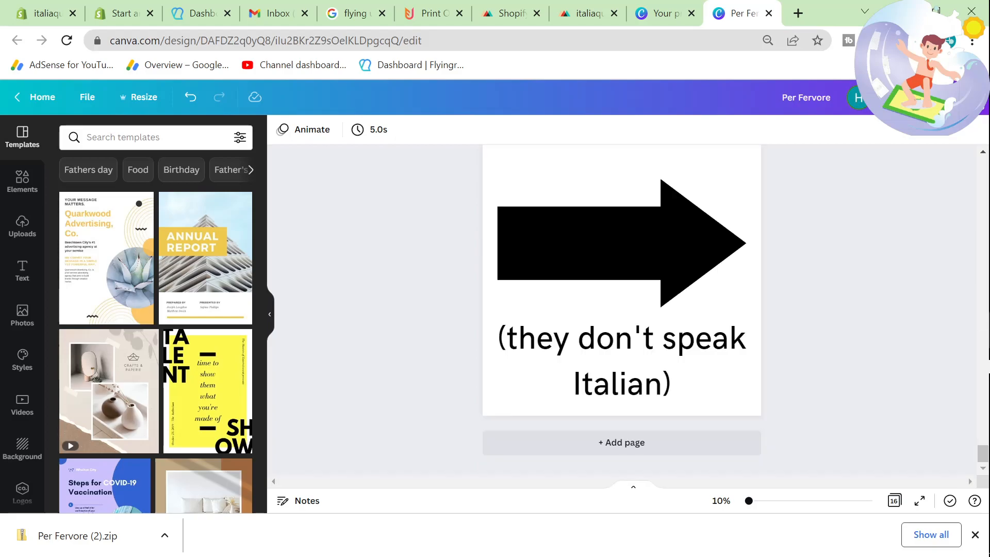
scroll(673, 367, up, 3)
scroll(673, 367, down, 3)
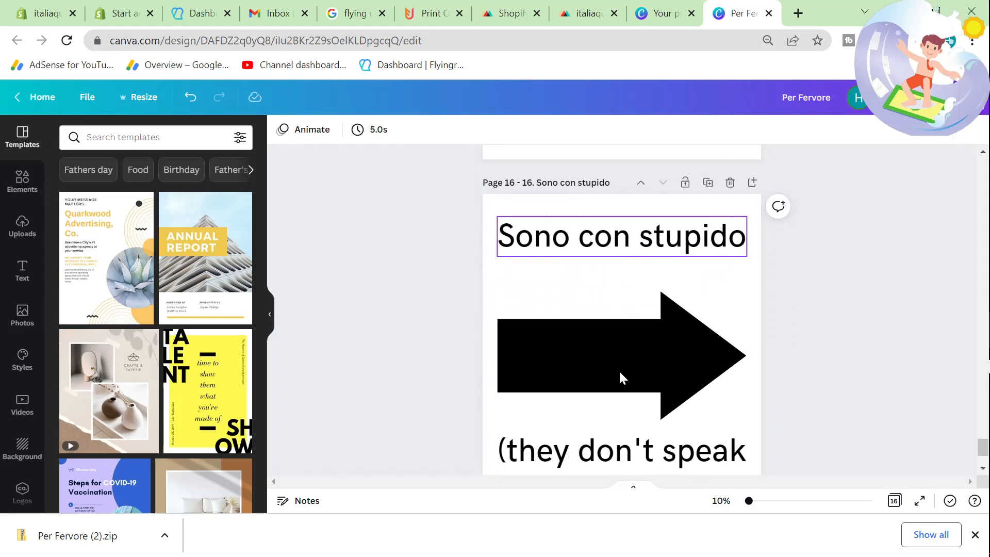
scroll(588, 364, up, 1)
scroll(582, 356, down, 1)
Step: Add page 17, paste a copy of page 15's text onto it and change the wording to "change the text."
drag(446, 177, 768, 447)
scroll(815, 460, up, 6)
scroll(745, 432, up, 3)
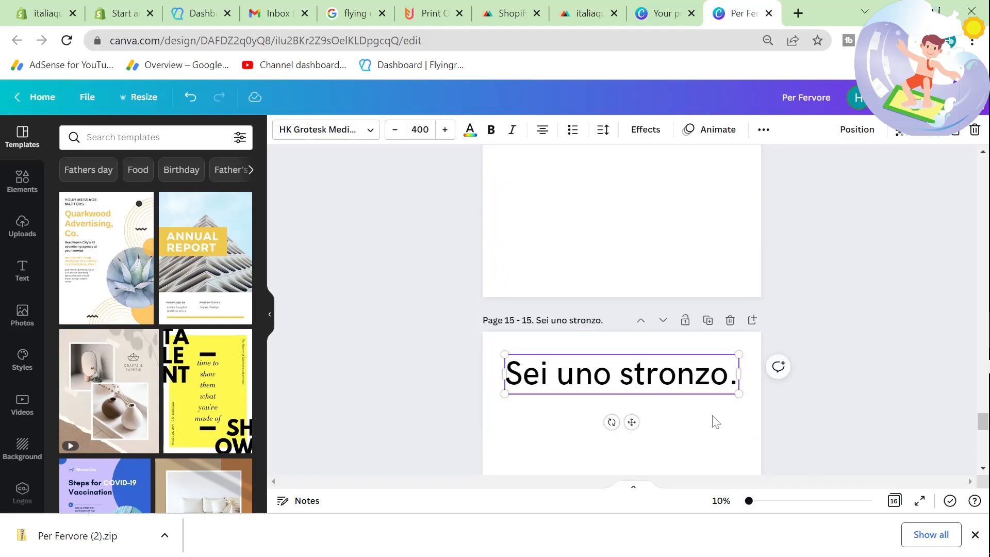
scroll(714, 418, down, 5)
click(634, 442)
scroll(634, 271, up, 1)
text(Sei uno stronzo.)
double_click(633, 292)
text(change the text.)
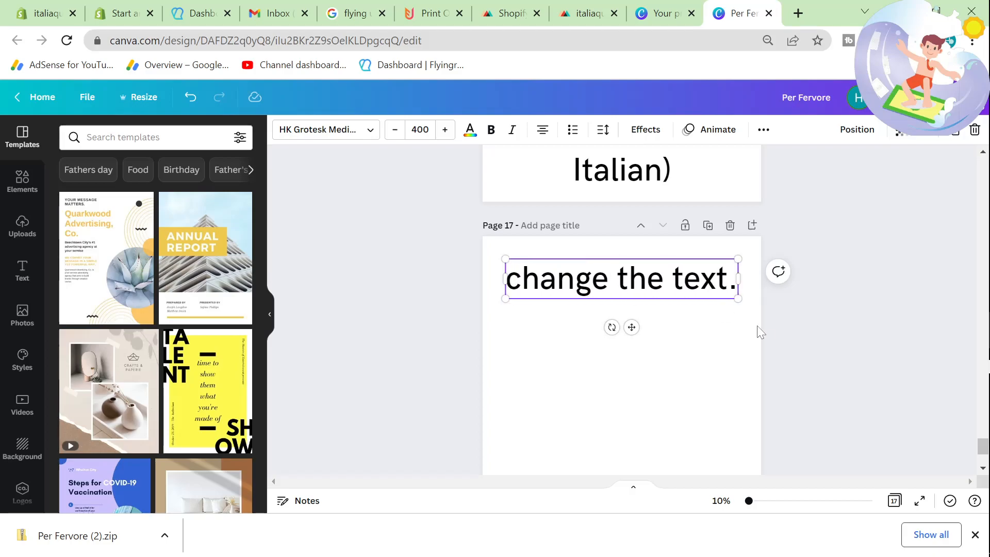
Step: Title page 17 as "17. change the text." following the numbering of the previous pages
click(649, 391)
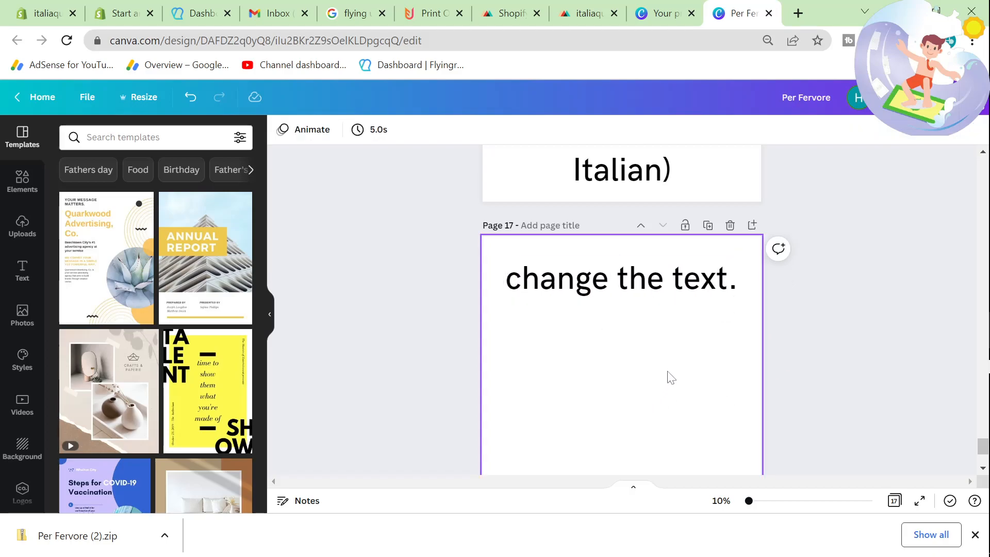
scroll(579, 221, up, 5)
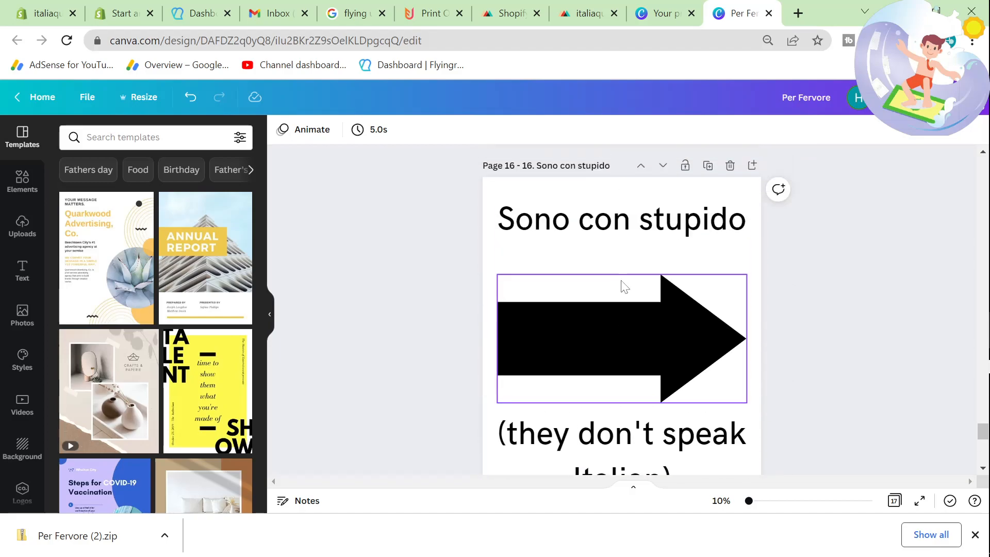
scroll(622, 285, down, 5)
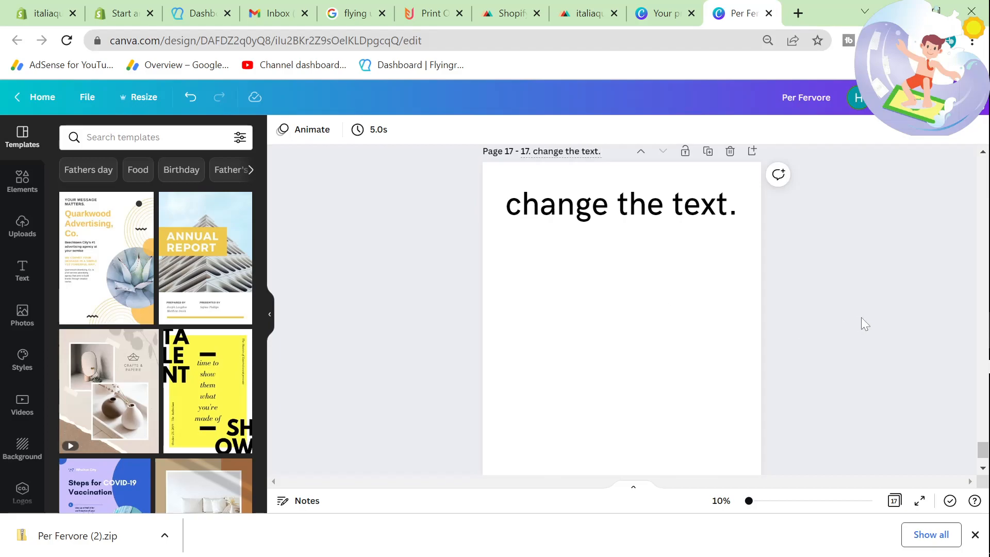
Step: Show the downloaded Per Fervore (2).zip in its folder and extract all of its files
right_click(116, 536)
click(152, 496)
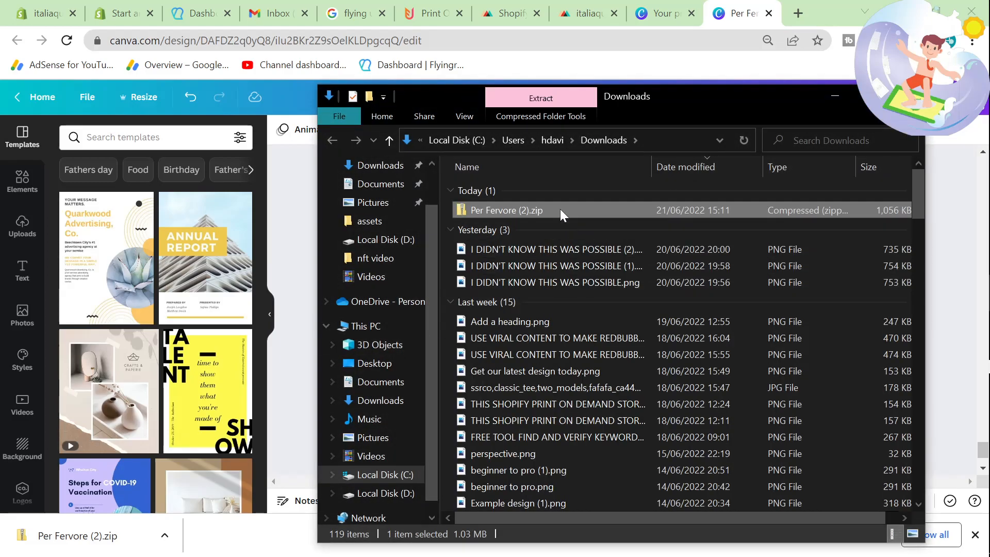
right_click(559, 210)
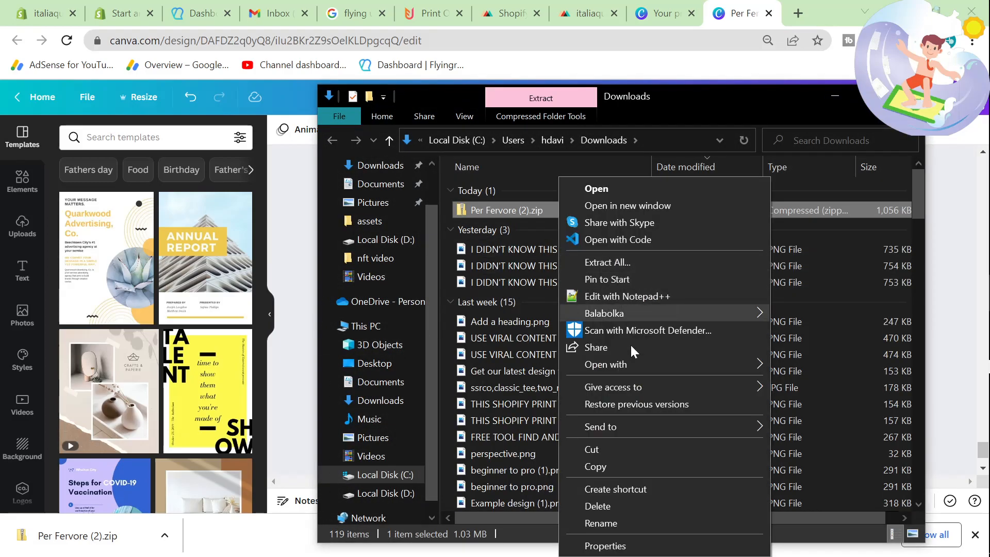
click(625, 259)
click(625, 442)
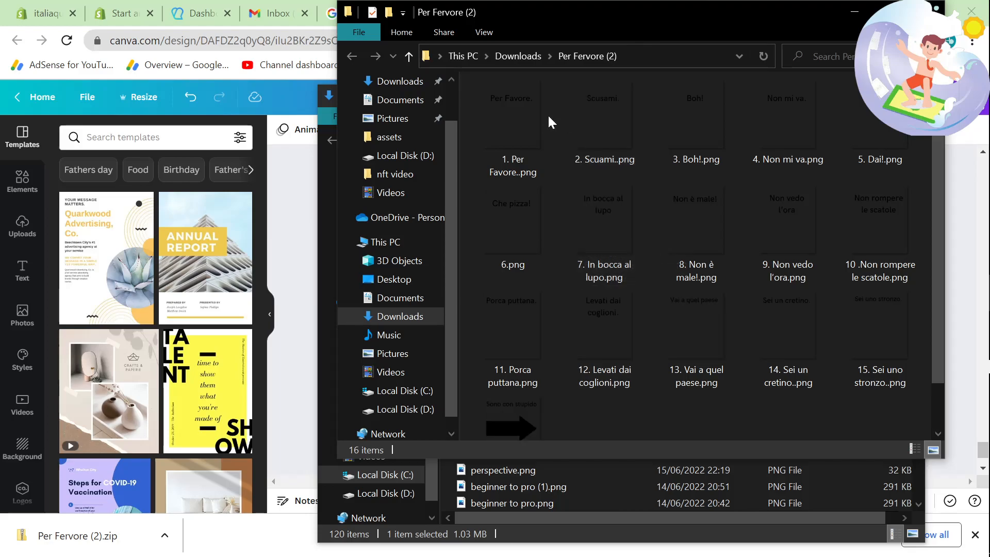
Step: Return to the Printful product in the browser and select white as the only T-shirt colour
click(280, 202)
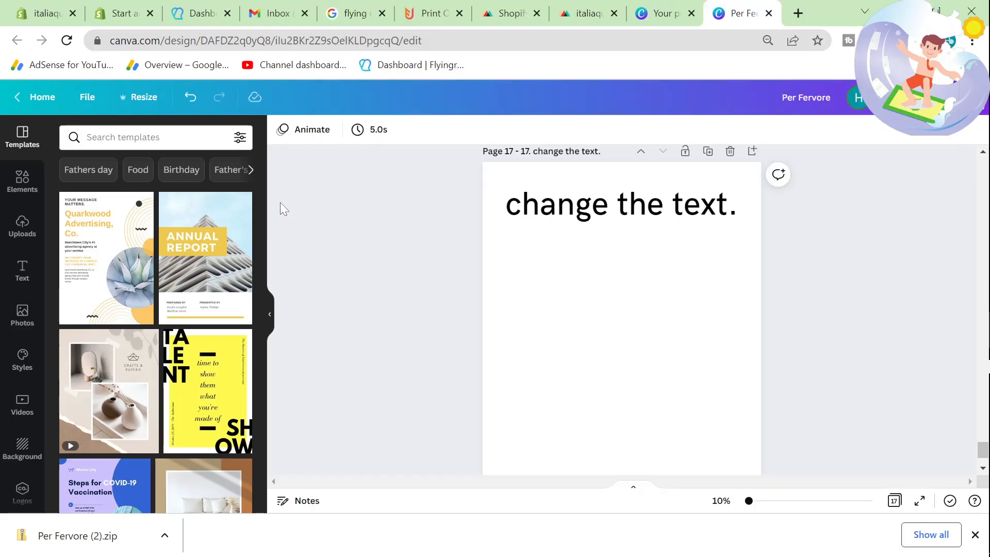
key(alt+Tab)
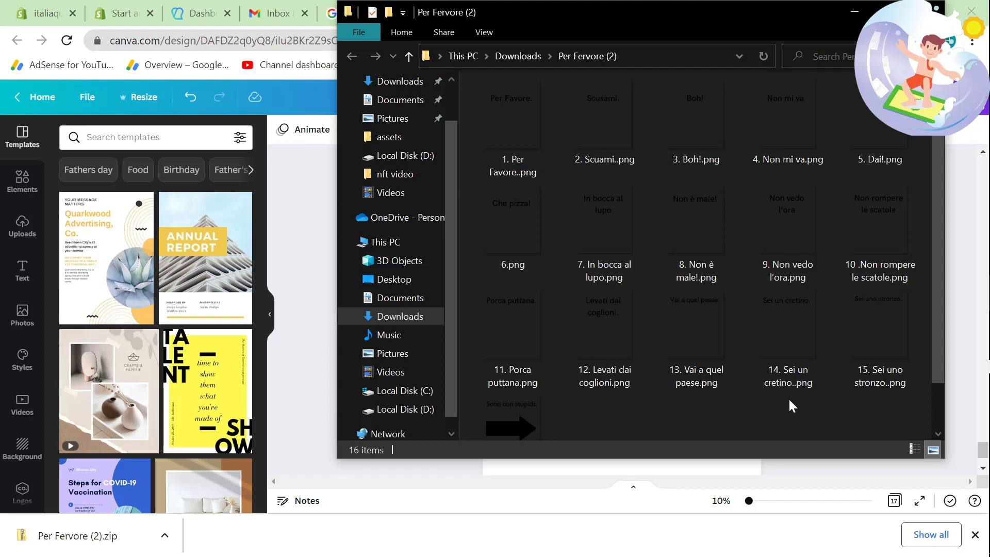
key(alt+Tab)
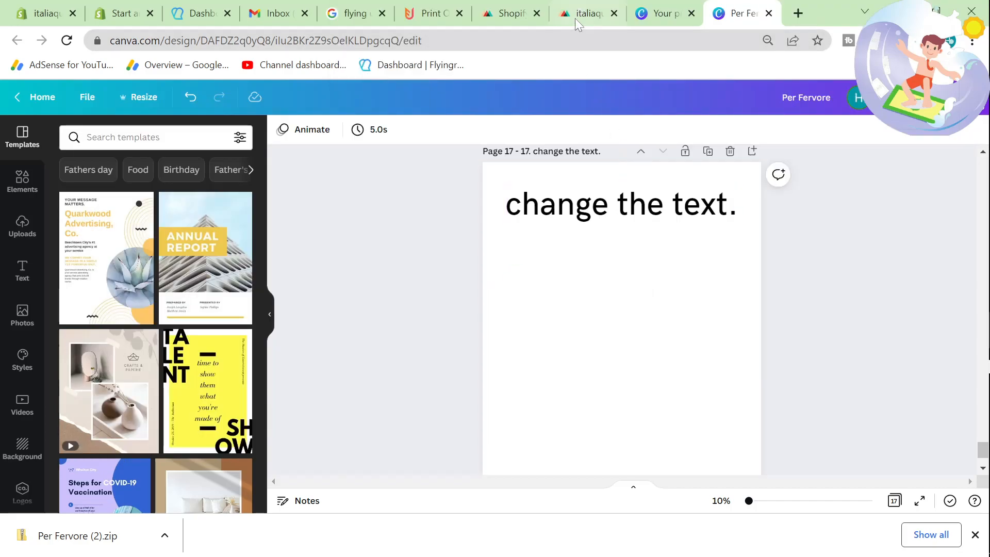
click(575, 17)
scroll(237, 303, down, 2)
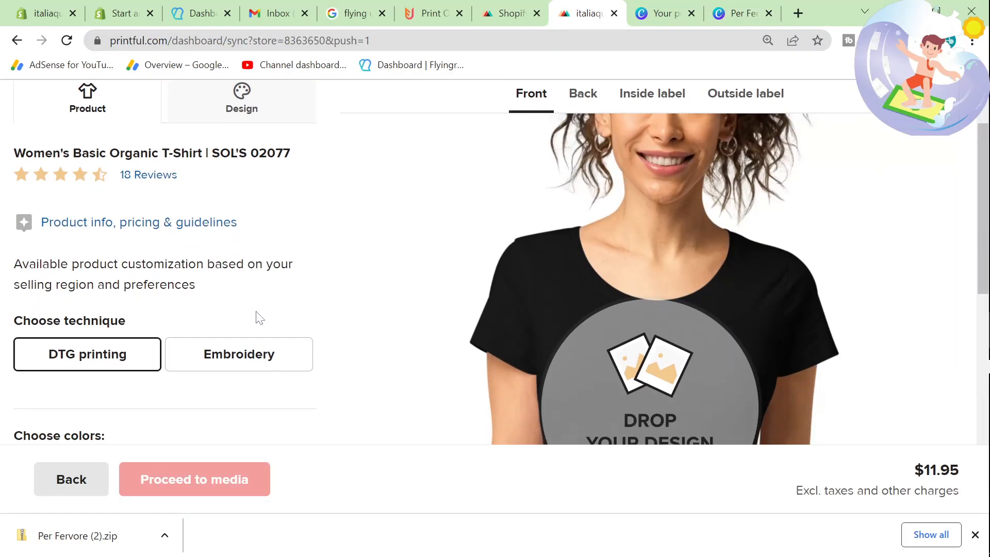
scroll(259, 317, down, 5)
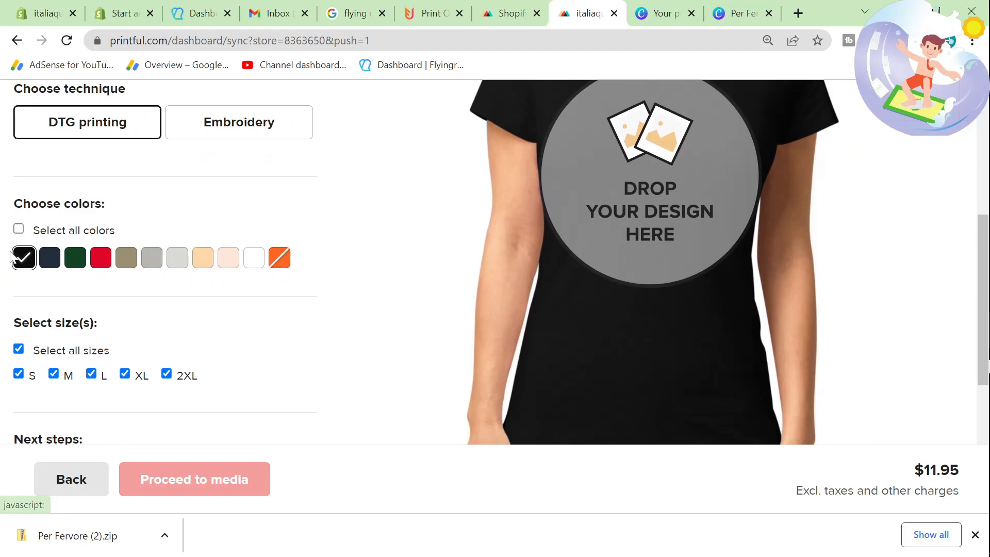
click(254, 258)
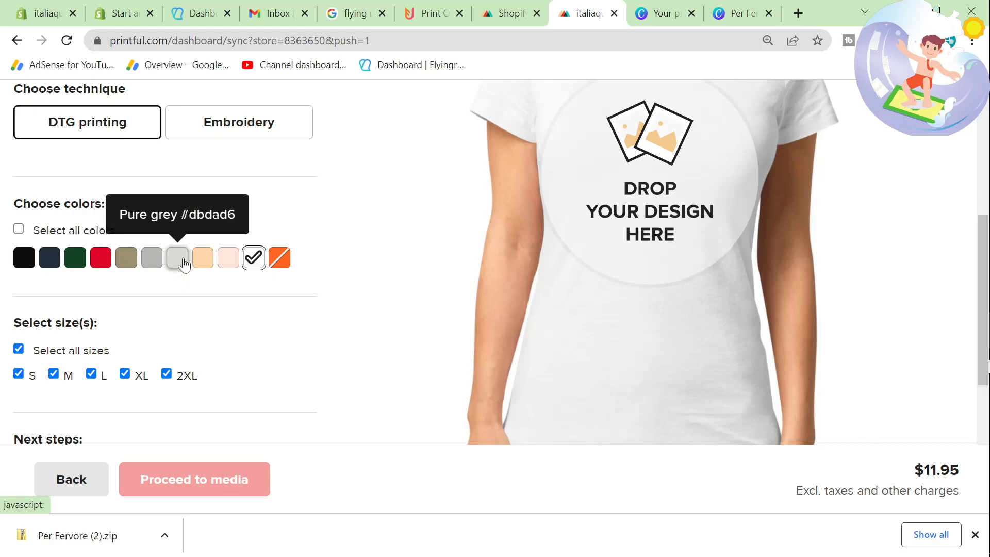
Step: Place the extracted file 1. Per Favore..png on the T-shirt's front design area
key(alt+Tab)
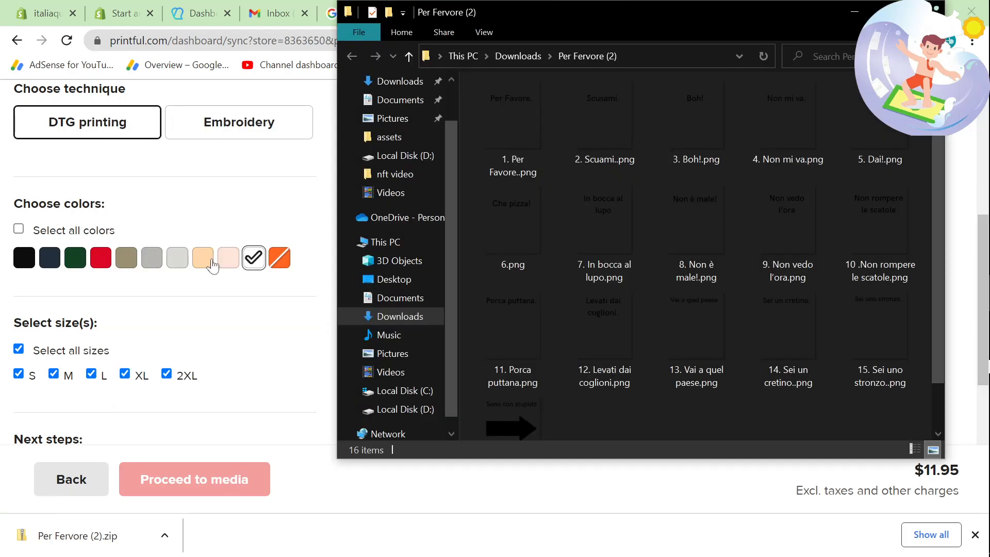
key(alt+Tab)
key(alt+Tab)
drag(510, 126, 667, 215)
key(alt+Tab)
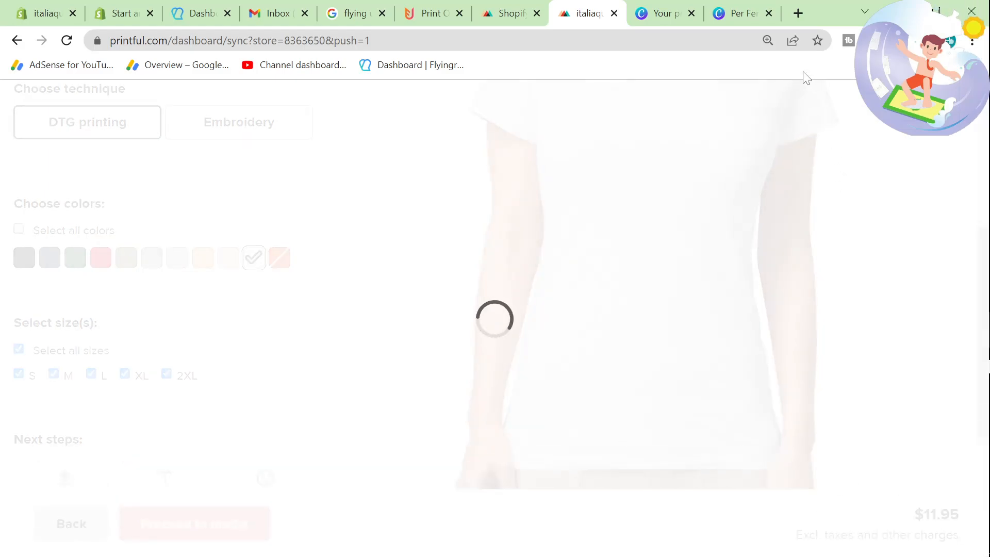
Step: Search Google for gelato in a new browser tab and look through the results for the supplier
click(798, 12)
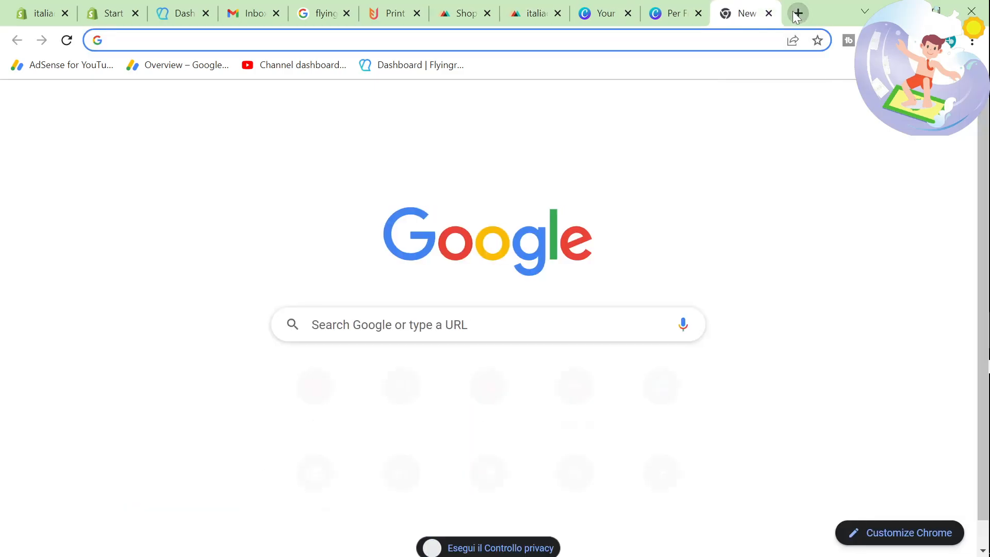
text(gelato)
key(Return)
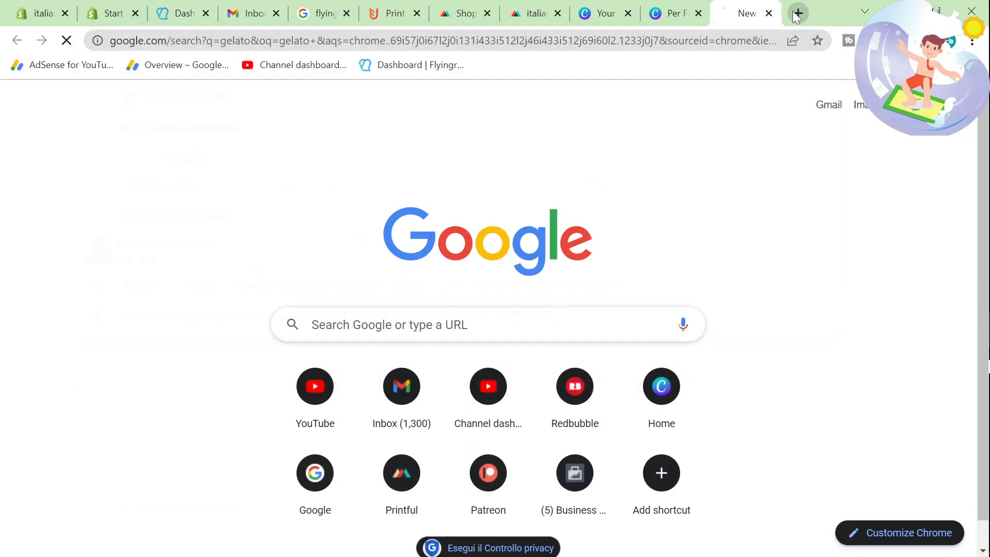
scroll(136, 285, down, 15)
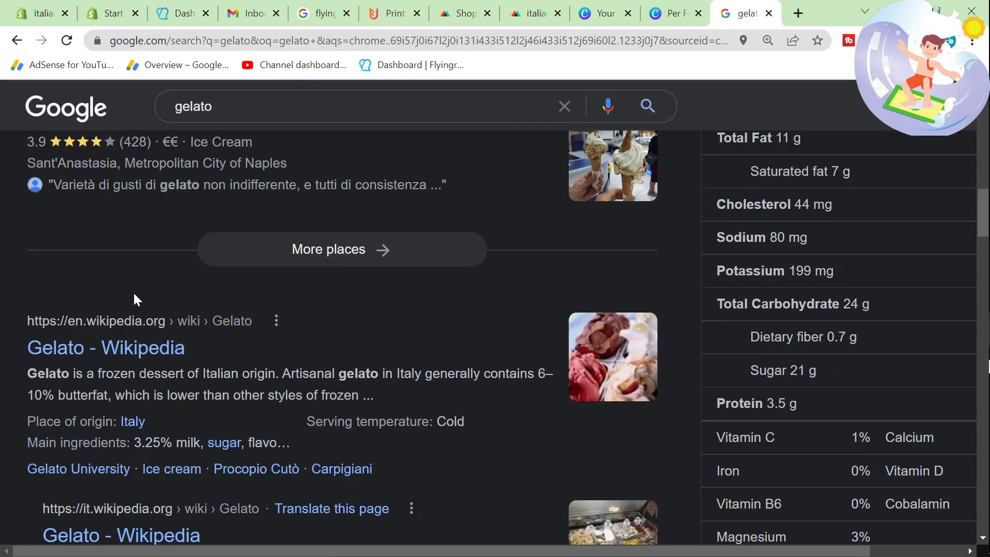
scroll(132, 294, down, 5)
scroll(133, 297, up, 5)
Step: Refine the Google search to "gelato print on demand" and look over the results
click(245, 106)
text(print on demand)
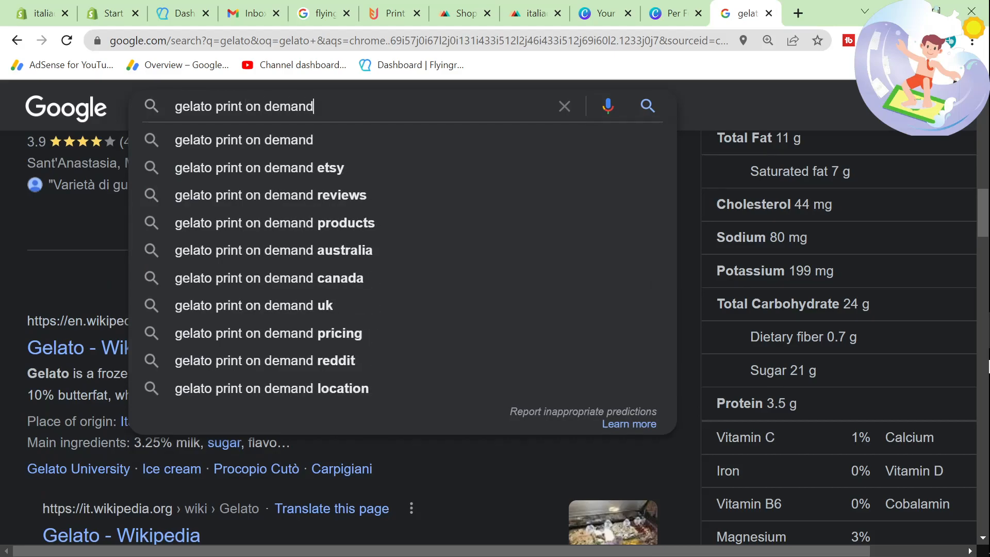
key(Return)
scroll(51, 296, down, 5)
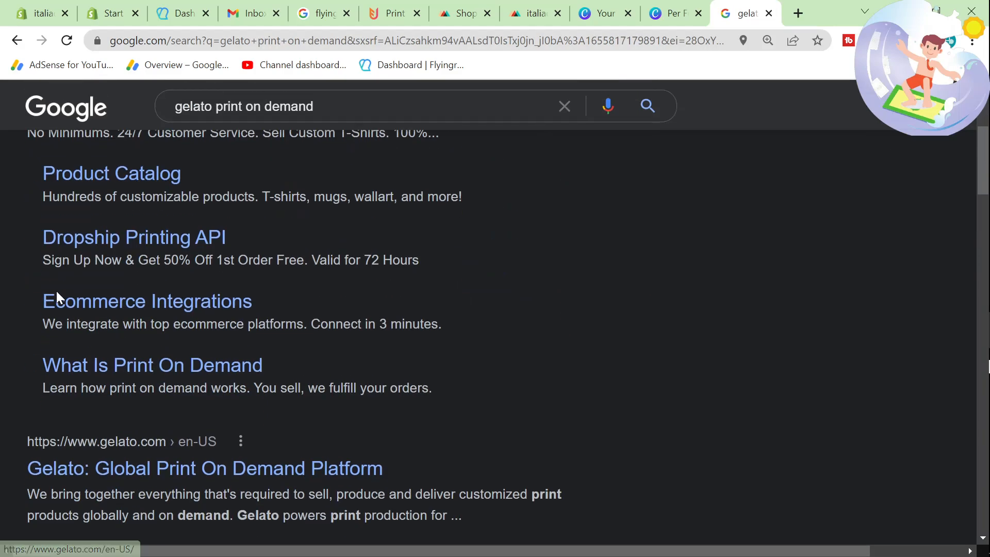
scroll(154, 453, up, 5)
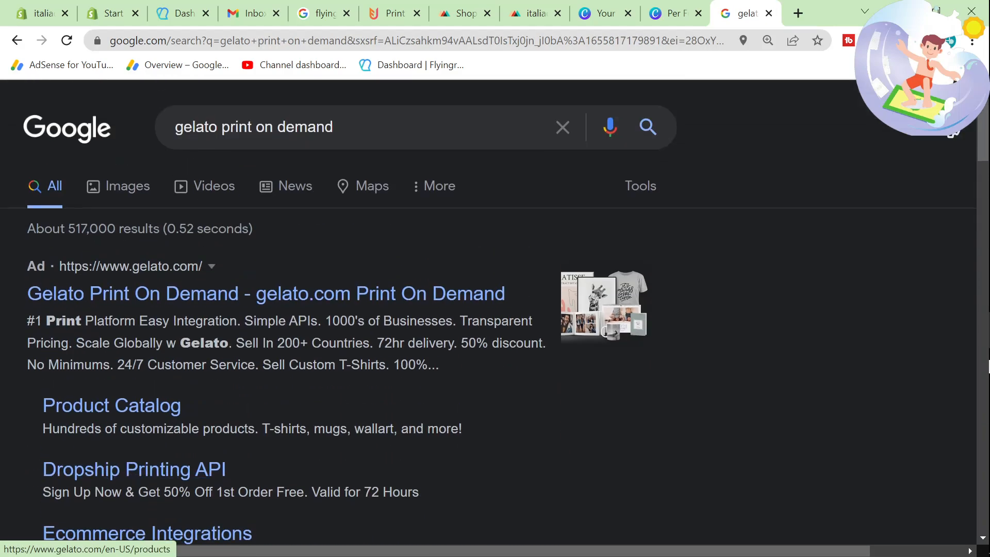
Step: Search Google for printify and open the supplier's own site, printify.com, from the results
drag(351, 129, 47, 127)
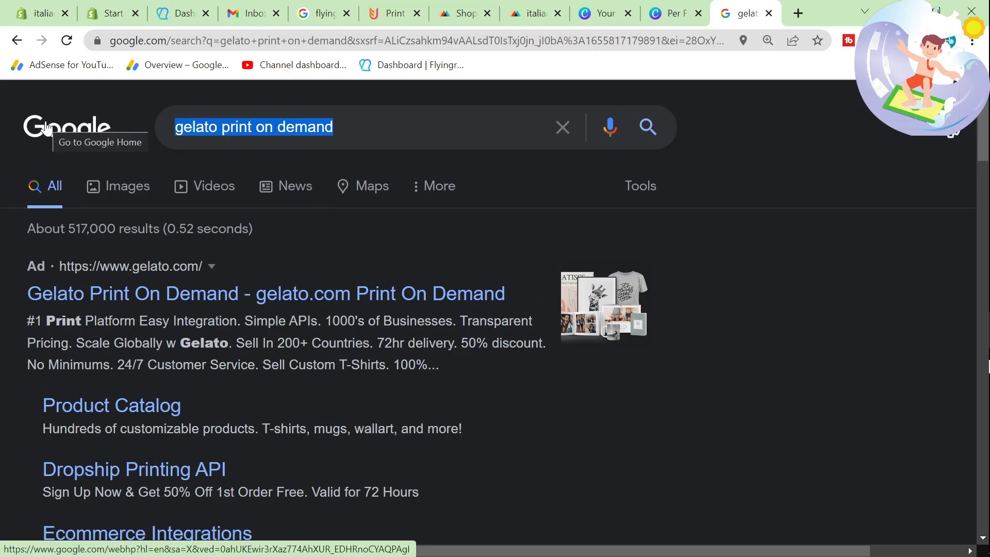
key(BackSpace)
text(printify)
key(Return)
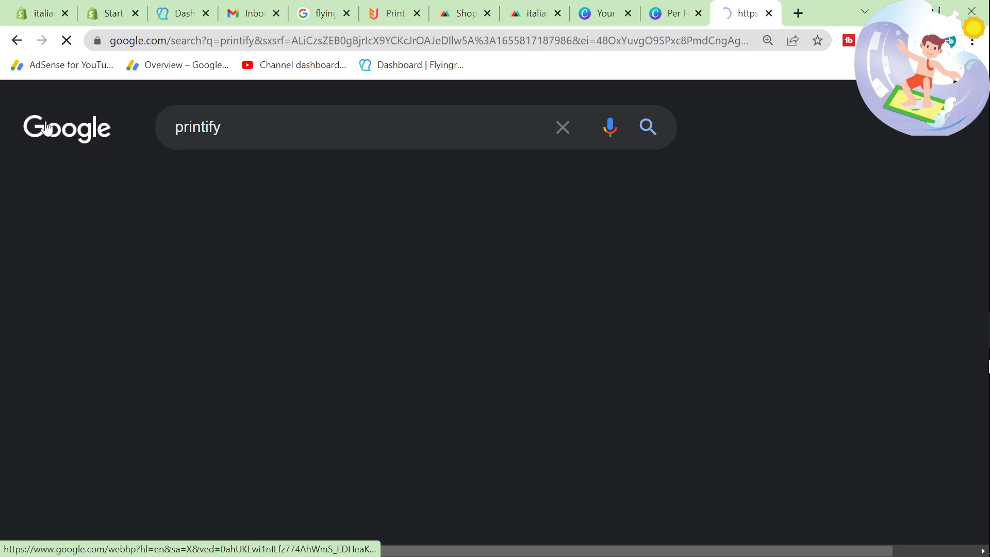
click(520, 9)
click(747, 9)
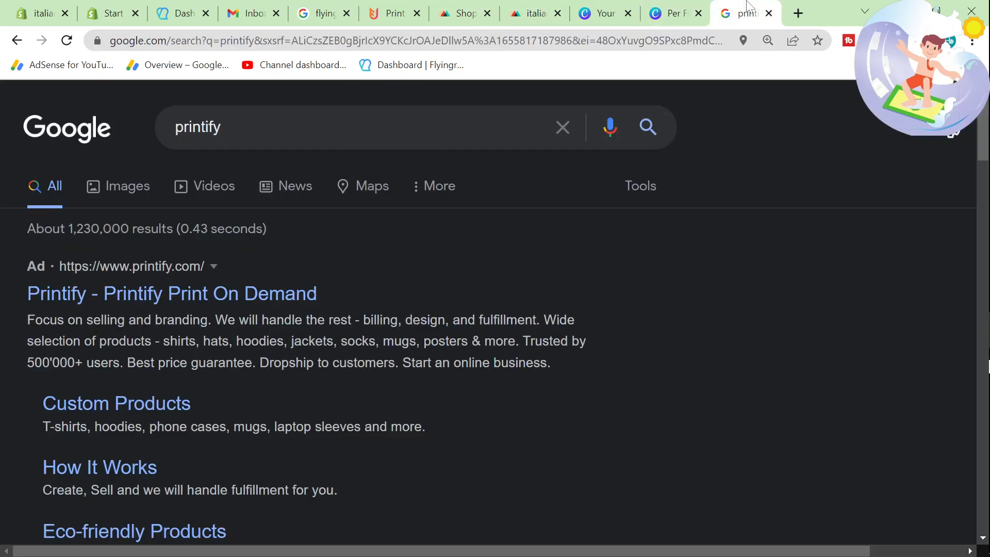
scroll(397, 211, down, 4)
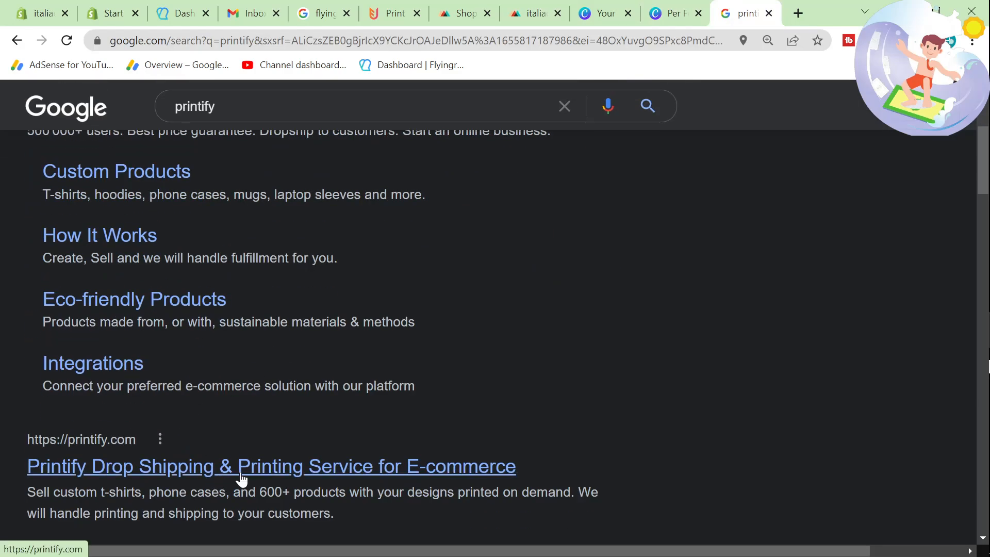
click(75, 467)
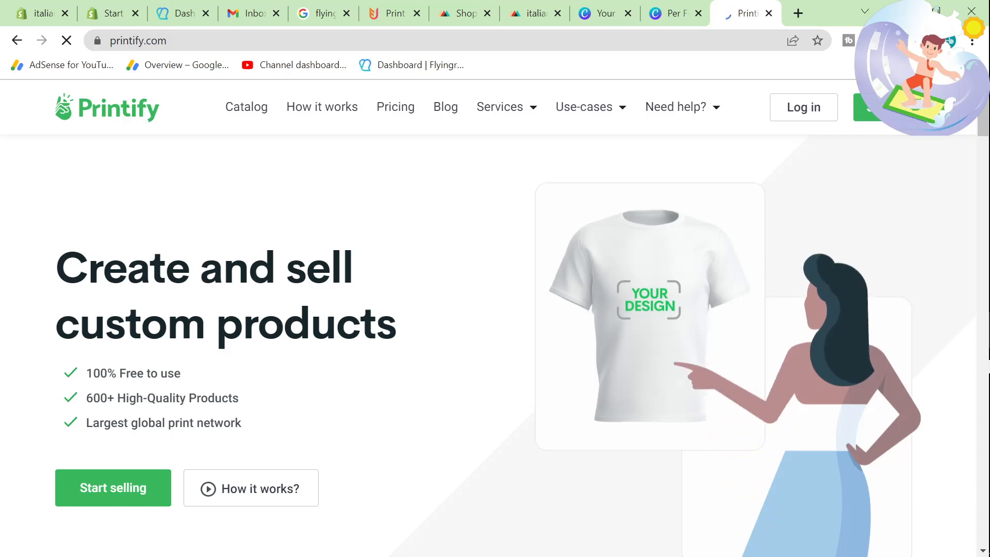
Step: Place the Printify browser tab directly after the Printful product tab and look over the Printify home page
click(537, 13)
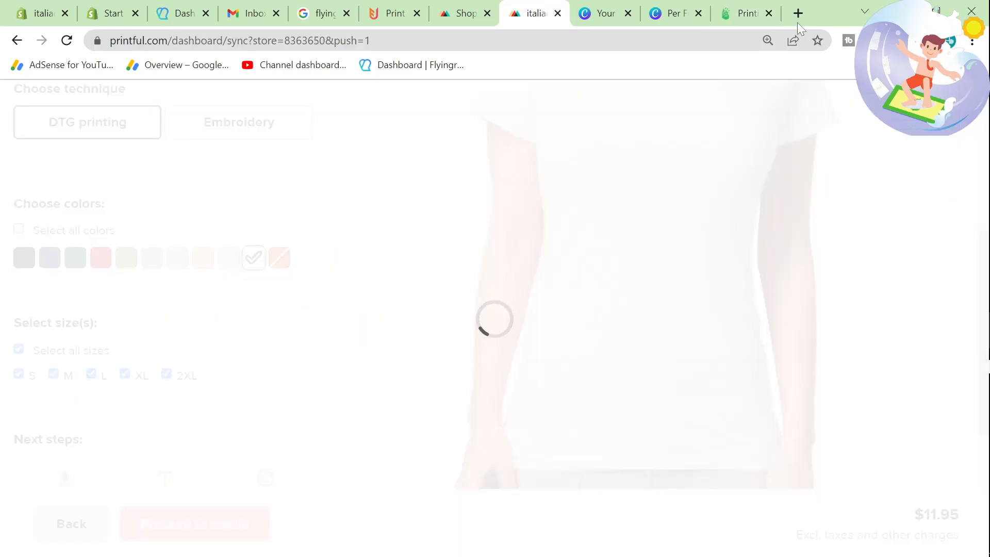
drag(753, 4, 614, 10)
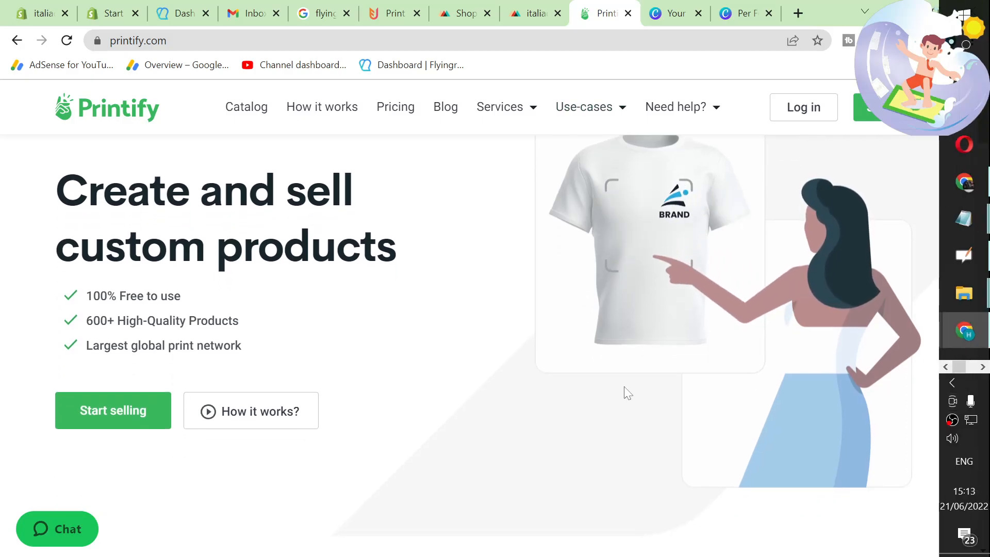
scroll(625, 393, down, 3)
scroll(625, 391, up, 1)
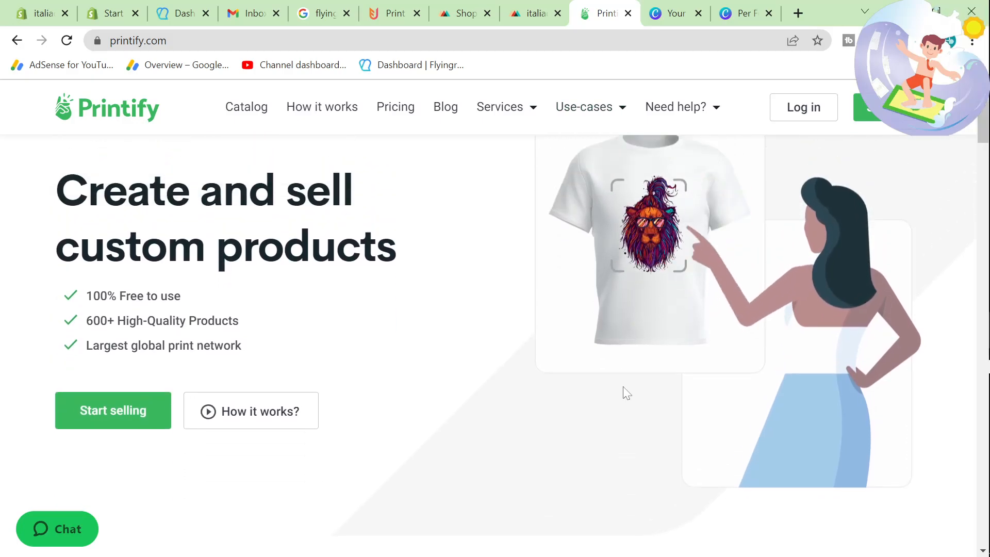
Step: Look at the upload platforms listed on the Flying Upload page and return to the Printful product
click(534, 13)
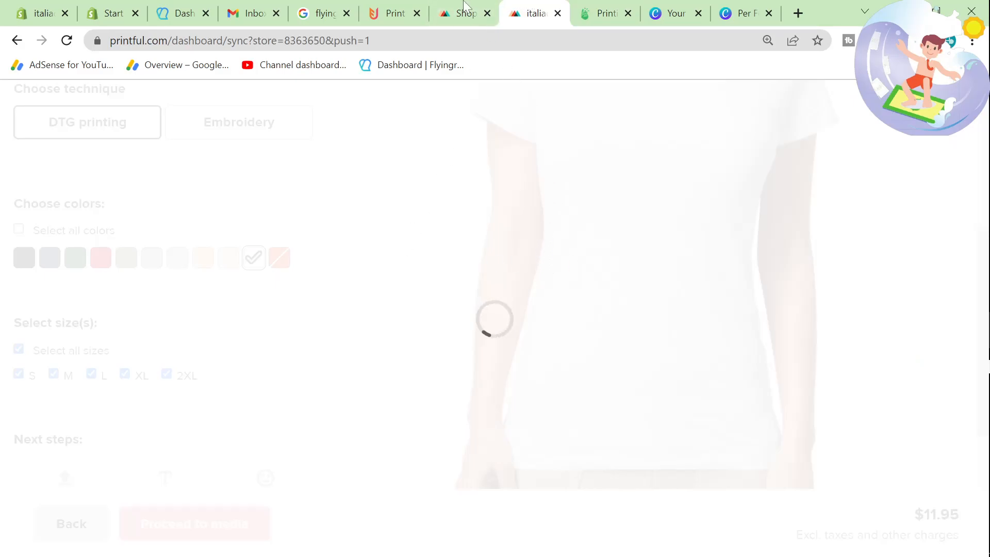
click(377, 14)
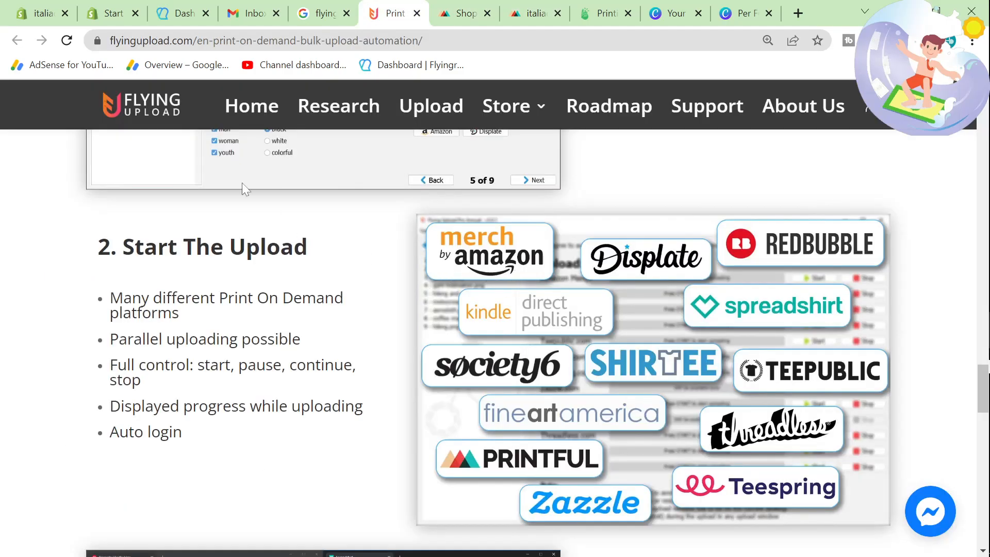
click(533, 13)
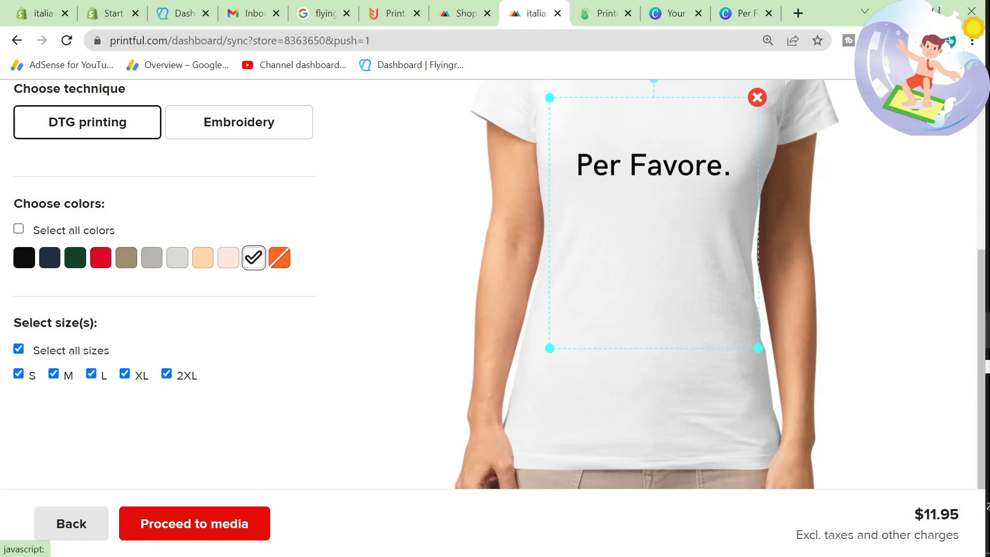
Step: Review the Per Favore. design on the white T-shirt and continue to the product's media stage
scroll(748, 361, up, 1)
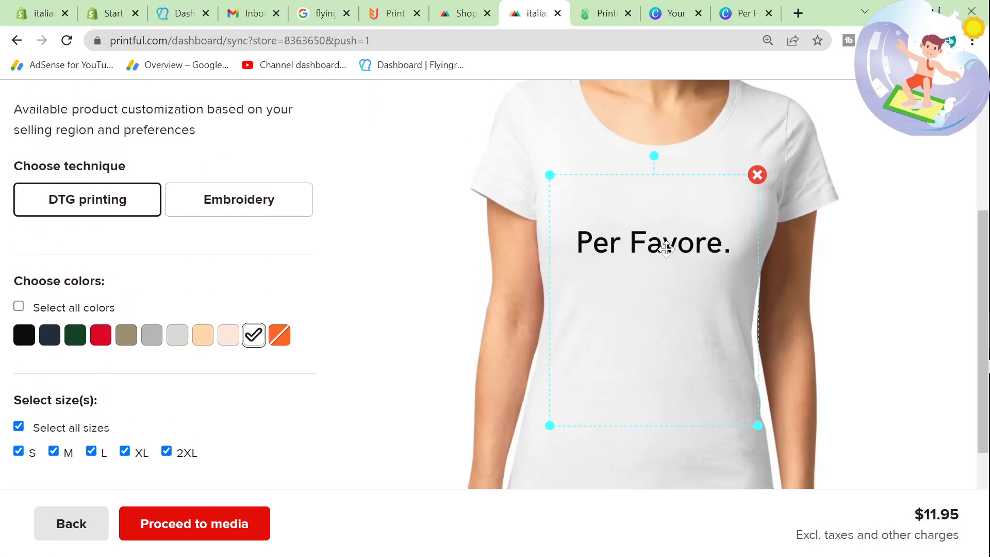
scroll(274, 392, down, 2)
scroll(309, 447, up, 1)
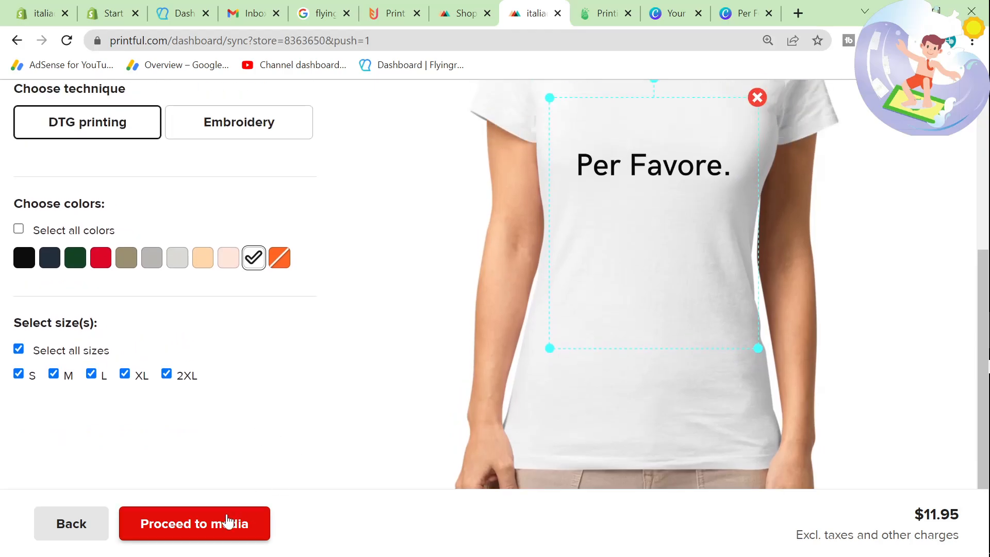
scroll(228, 469, up, 3)
scroll(226, 467, down, 2)
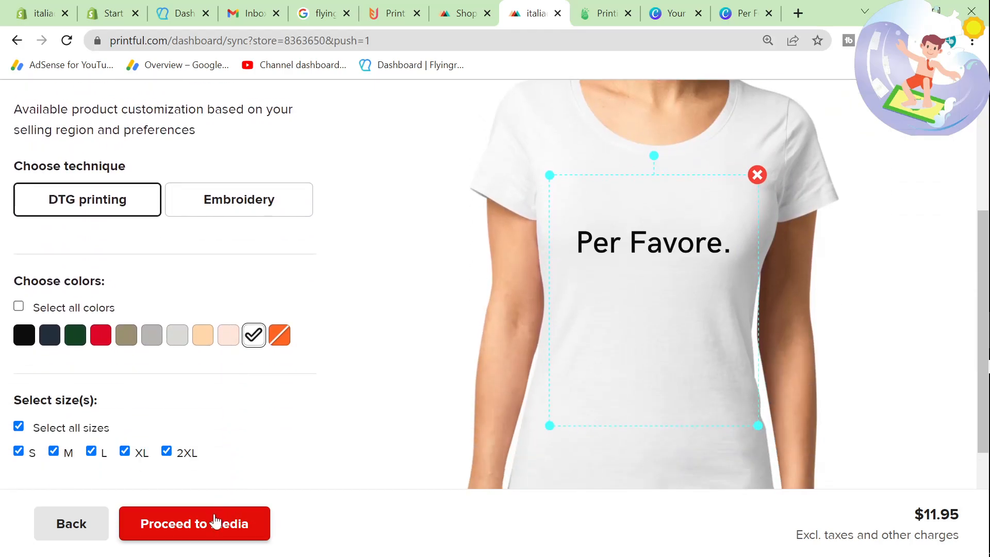
click(215, 522)
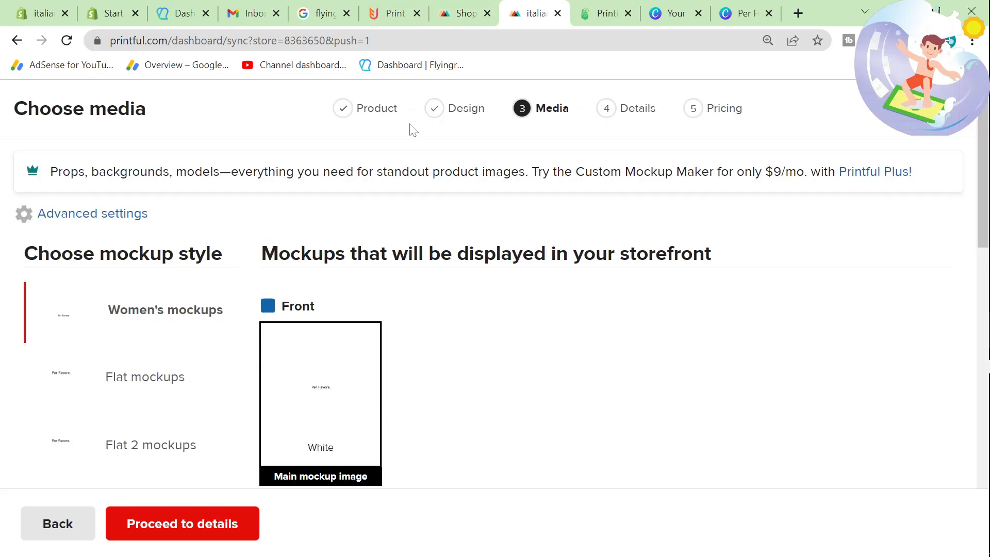
Step: Look through the mockup styles and preview the T-shirt with the Women's 2 mockups
scroll(328, 320, down, 2)
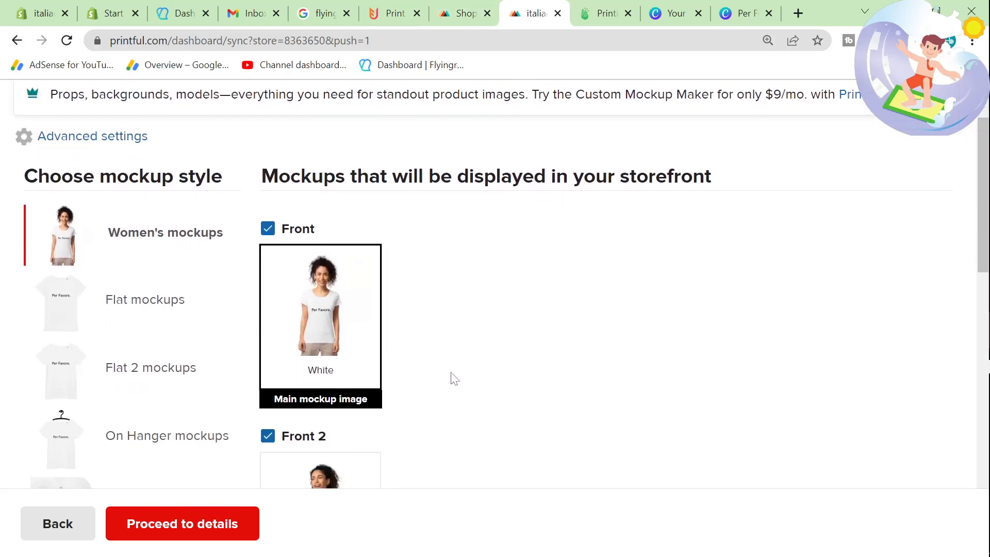
scroll(184, 355, down, 3)
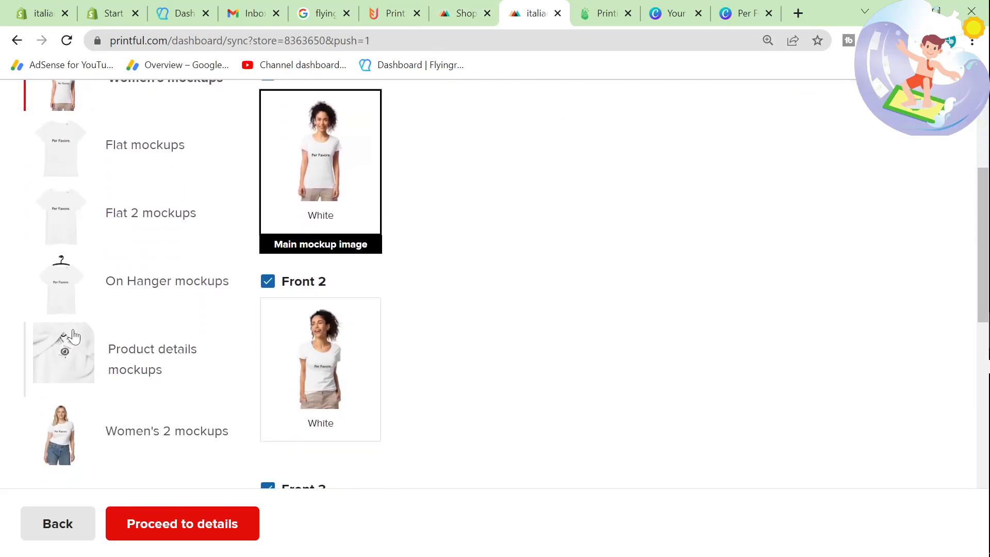
scroll(70, 367, down, 1)
click(71, 367)
scroll(287, 425, down, 5)
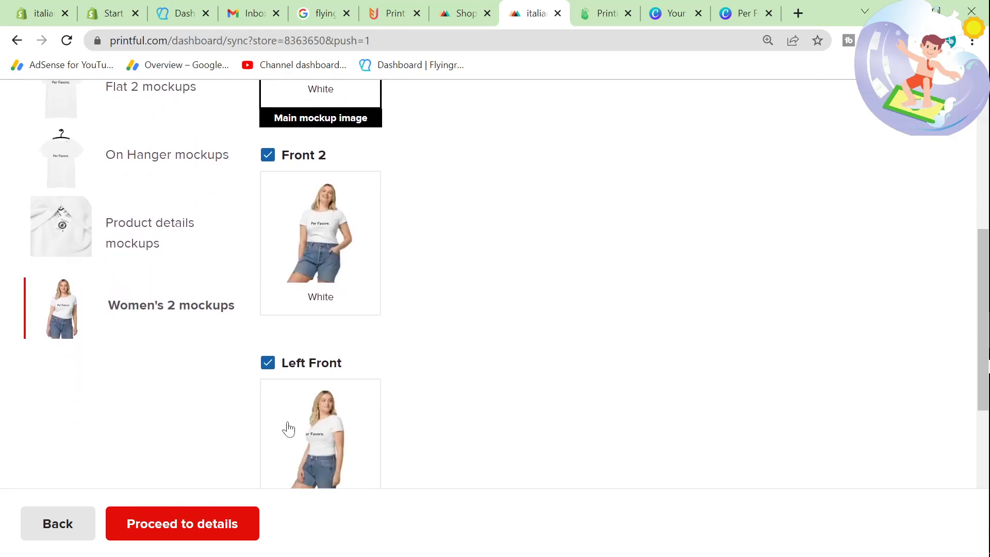
Step: Preview the T-shirt with the Flat mockups style
scroll(289, 428, up, 9)
scroll(288, 430, up, 1)
click(132, 229)
scroll(260, 314, down, 2)
click(165, 148)
scroll(152, 185, up, 3)
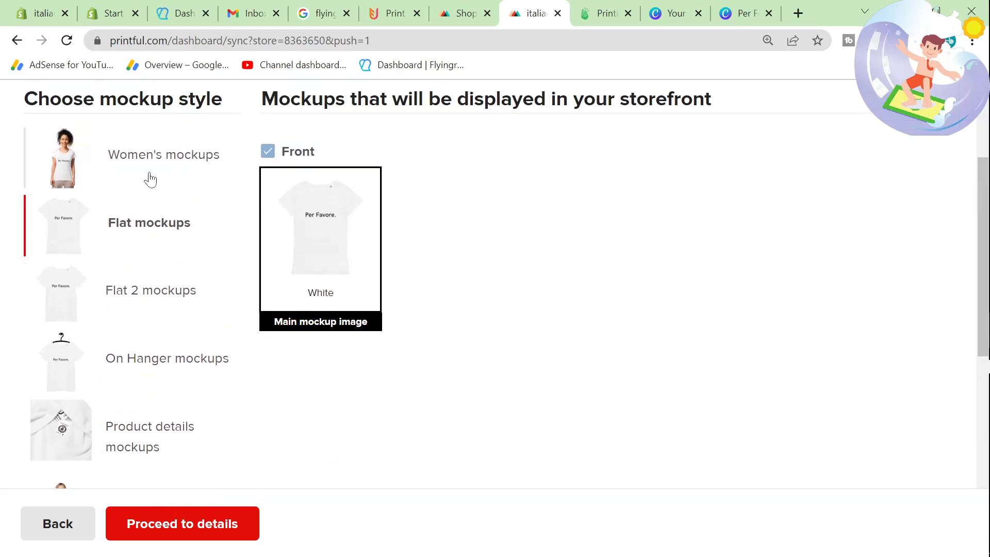
Step: Choose Women's mockups as the storefront mockup style, review the remaining mockup options and continue to the product details
click(148, 177)
scroll(201, 365, down, 8)
scroll(203, 364, down, 4)
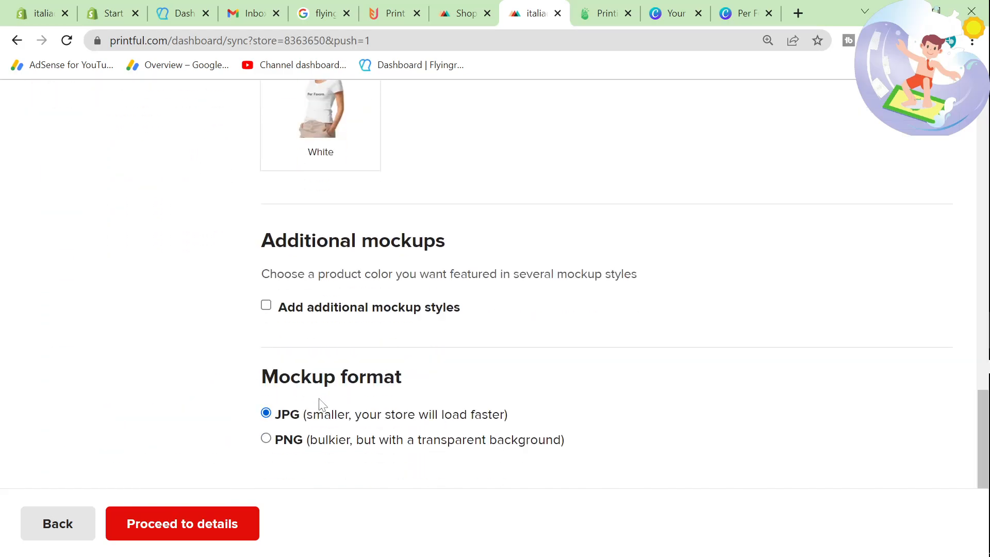
scroll(335, 322, up, 10)
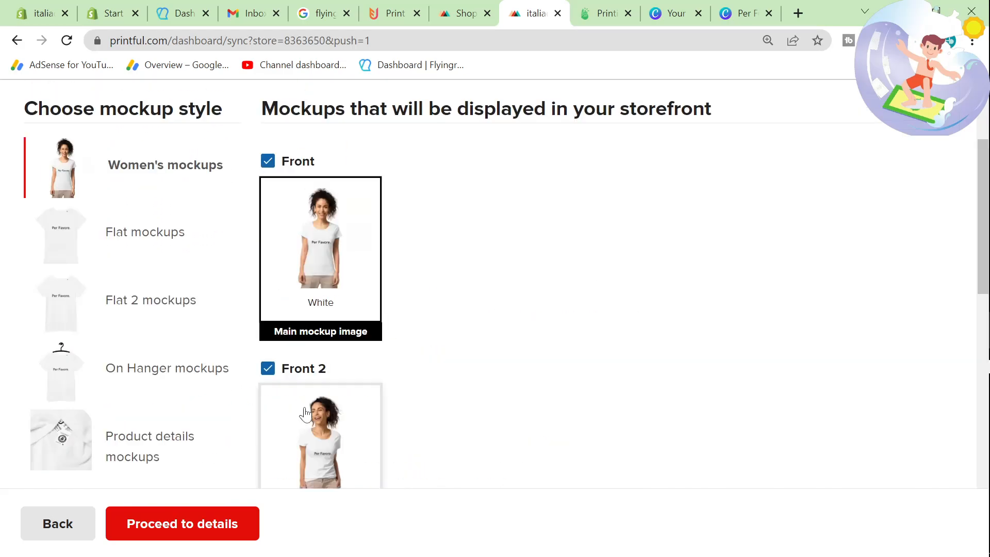
scroll(418, 401, down, 8)
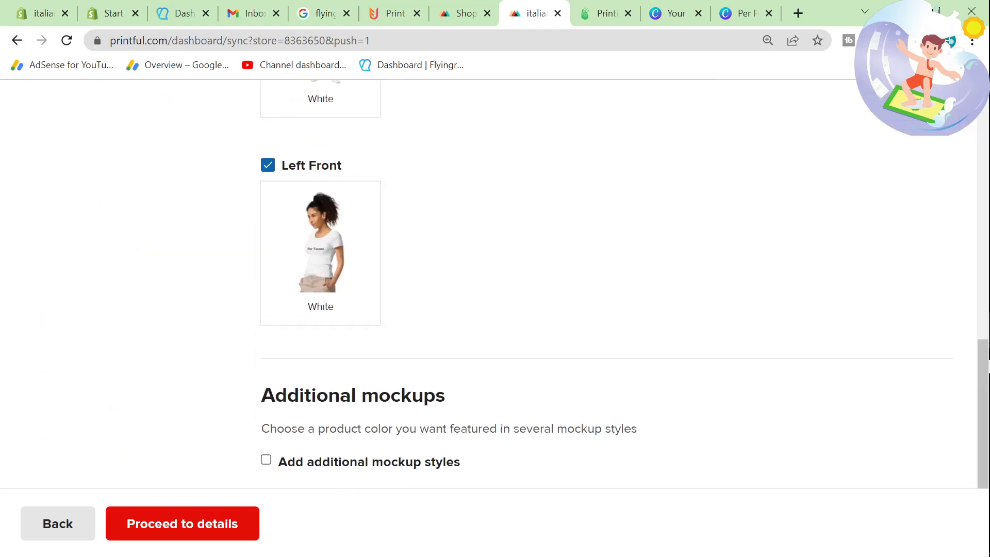
click(222, 526)
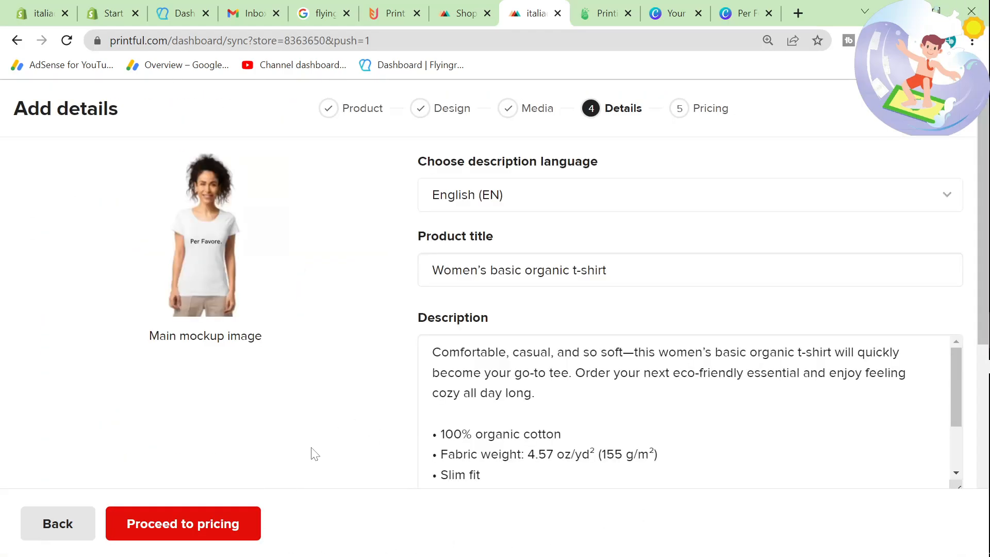
Step: Begin adding the quote to the product title by inserting "Per F" before "Women's basic organic t-shirt"
drag(607, 270, 361, 280)
click(545, 270)
key(Home)
text(Per Fer)
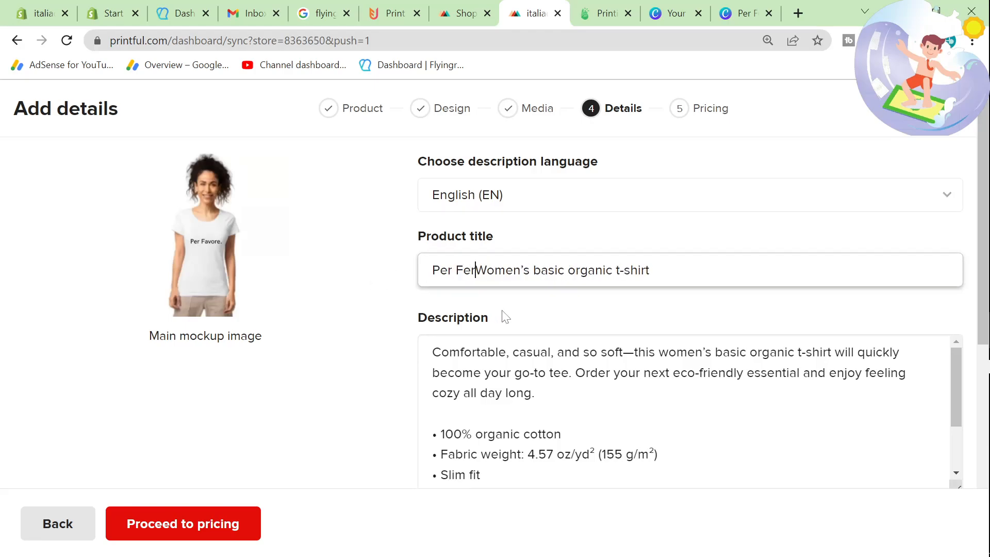
key(BackSpace)
key(BackSpace)
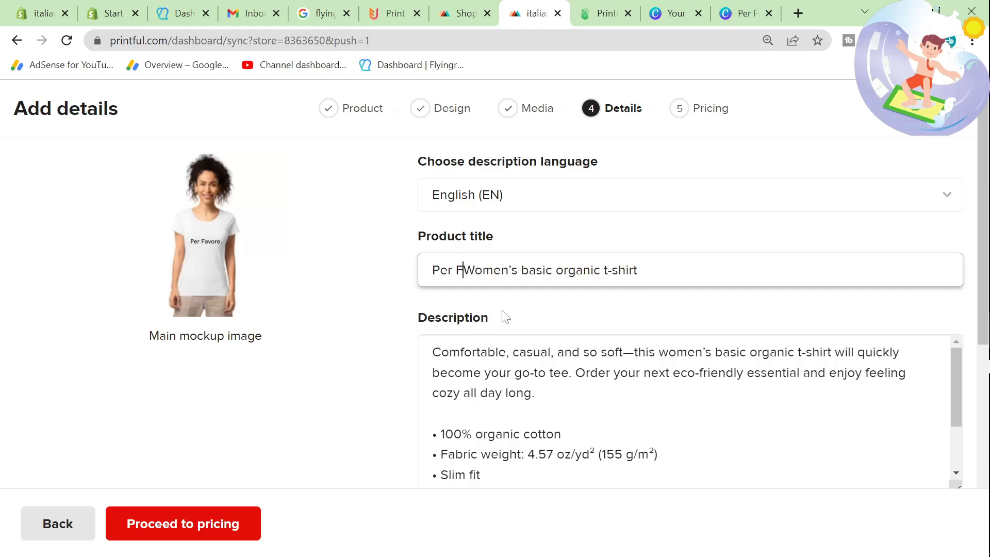
Step: Check the spelling of the quote by searching Google for "per fervore" in a new browser tab
click(798, 13)
text(per fer)
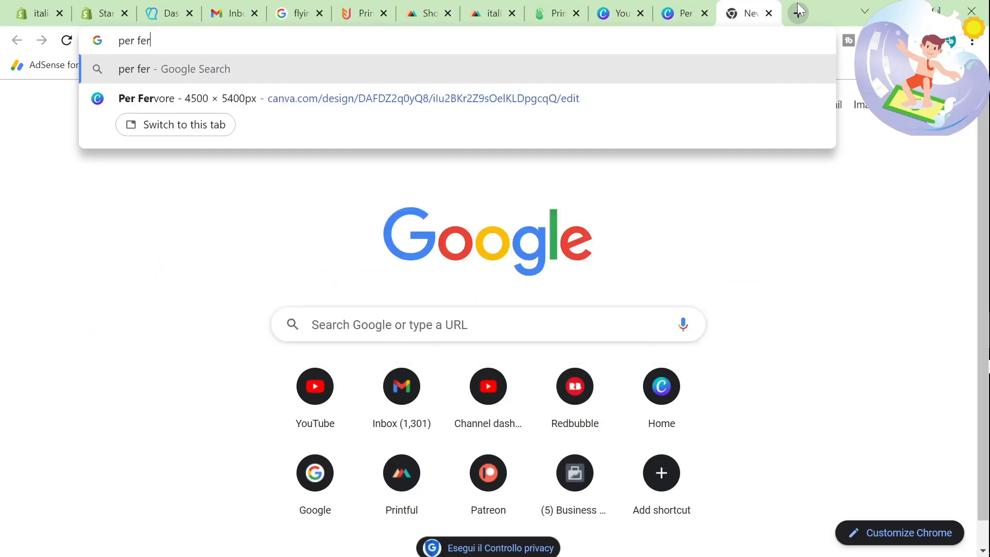
text(vore)
key(Return)
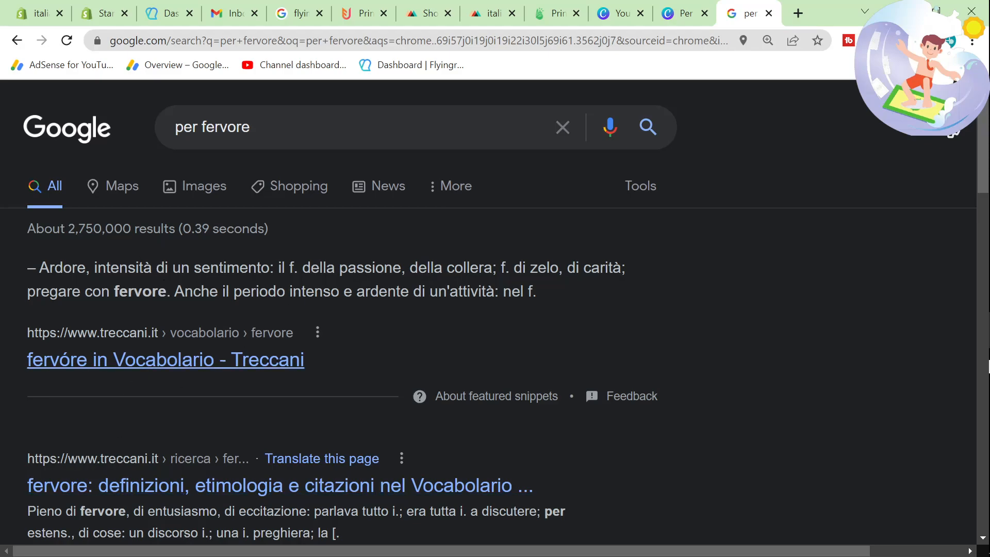
Step: Copy the "Per Favore." quote from the Canva design and search Google for it in a new tab
click(682, 13)
scroll(621, 237, up, 5)
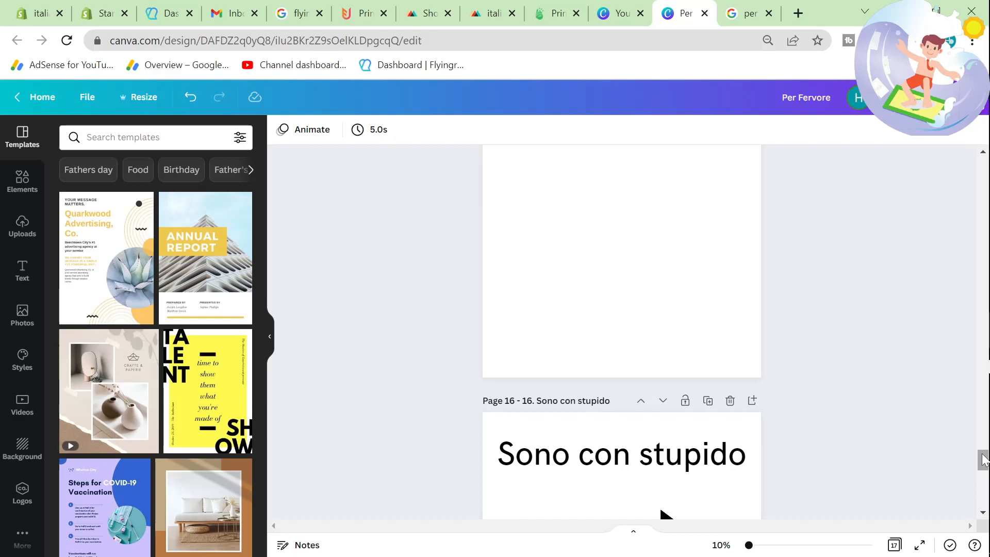
drag(983, 460, 983, 160)
double_click(680, 277)
triple_click(679, 278)
key(ctrl+c)
click(799, 13)
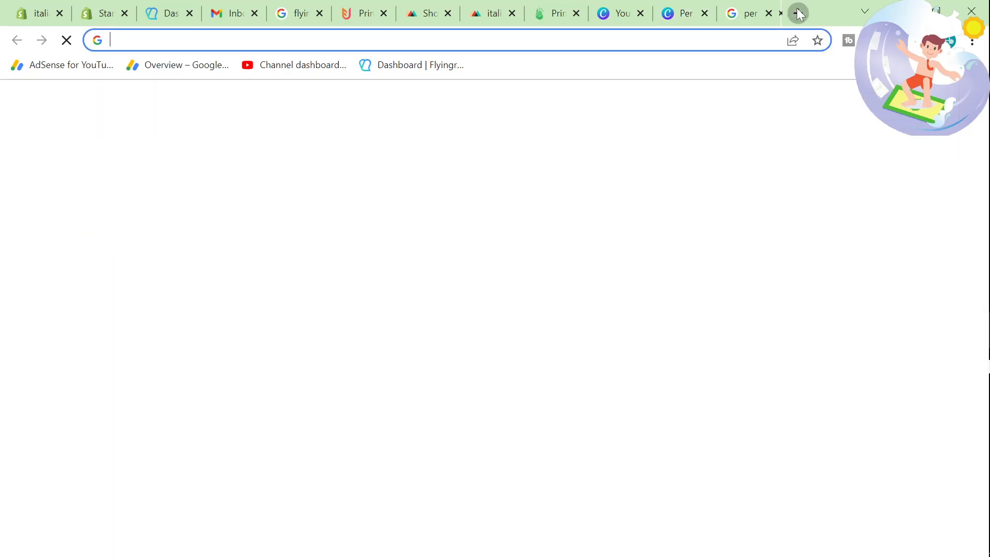
key(ctrl+v)
key(Return)
scroll(221, 267, down, 12)
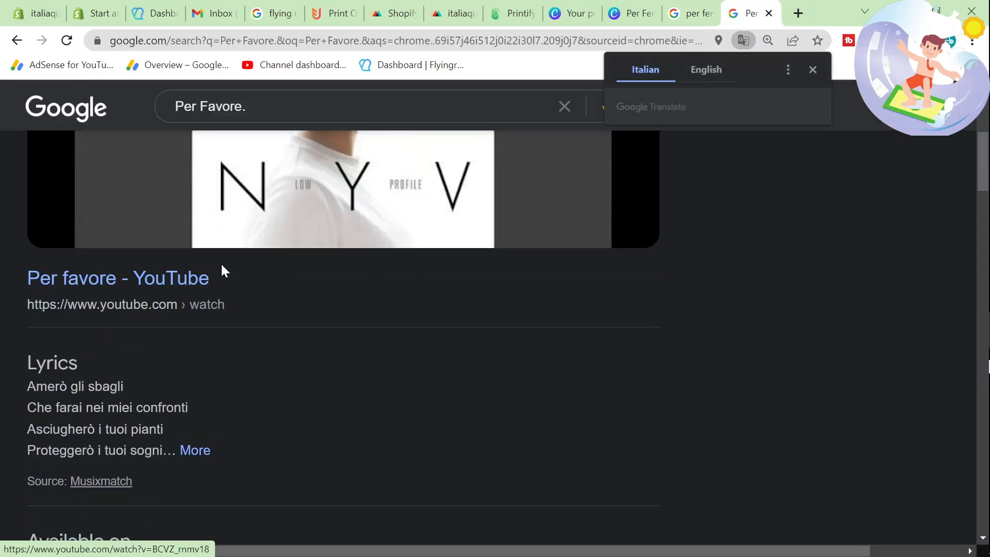
Step: Search Google for "how do you write Per Favore." to check the quote's spelling
text(how do you write)
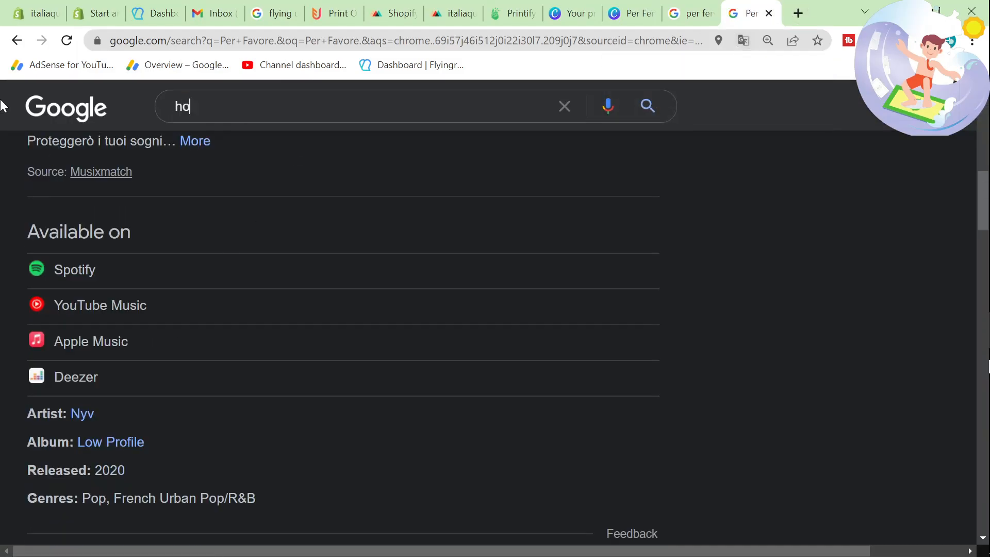
key(ctrl+v)
key(Return)
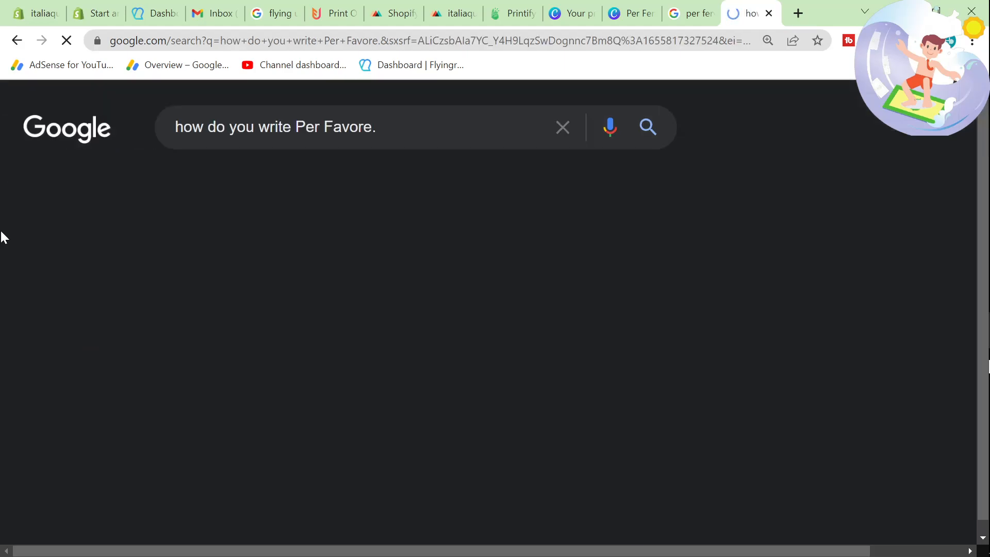
Step: Return to the Printful product details and complete the title as "Per Favore Women's basic organic t-shirt"
click(449, 10)
click(409, 7)
click(448, 11)
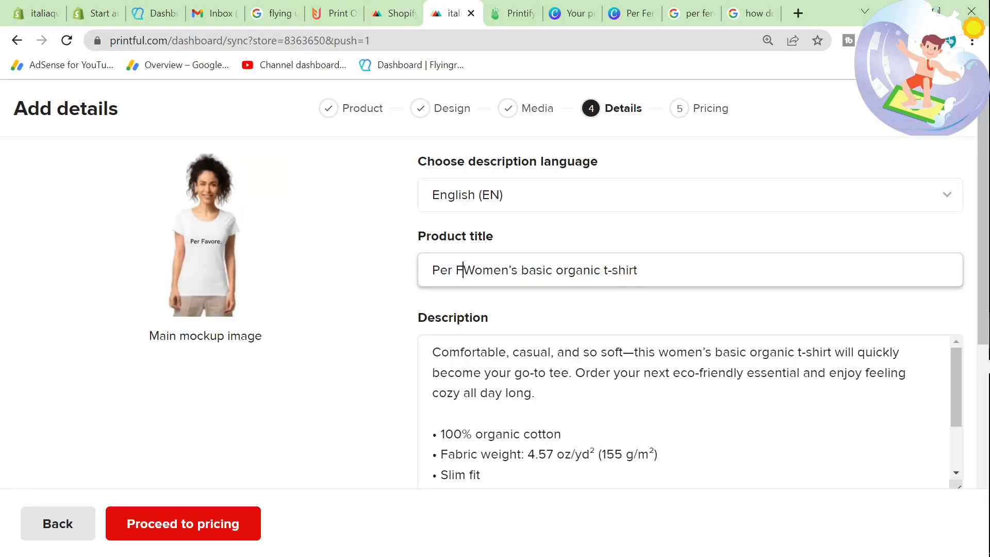
text(avore.)
key(BackSpace)
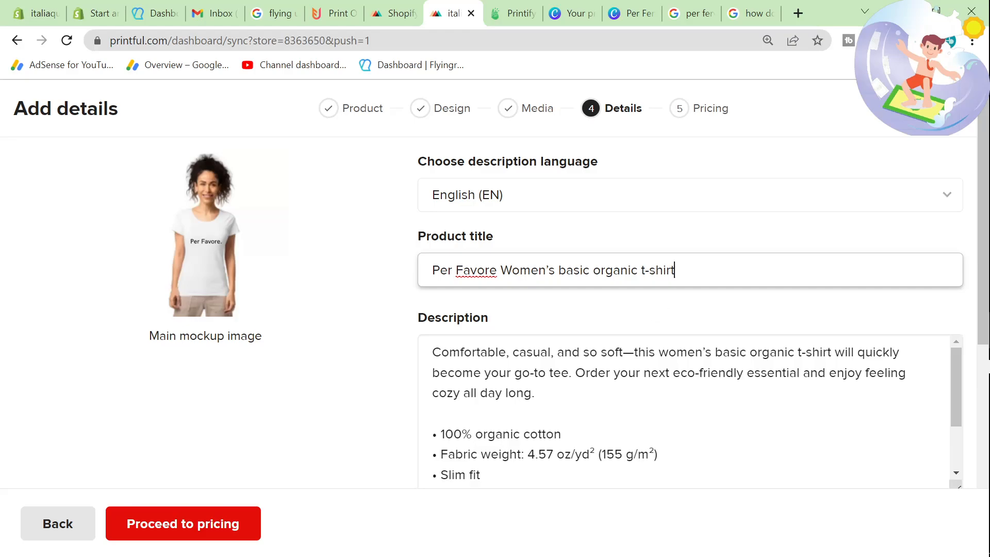
Step: Append "cotton Slim Fit" to the product title, drawing on the features listed in the description
click(572, 414)
drag(572, 414, 572, 434)
click(572, 434)
key(ctrl+shift+Left)
key(ctrl+c)
click(716, 270)
key(ctrl+v)
key(ctrl+a)
click(589, 270)
scroll(760, 361, down, 2)
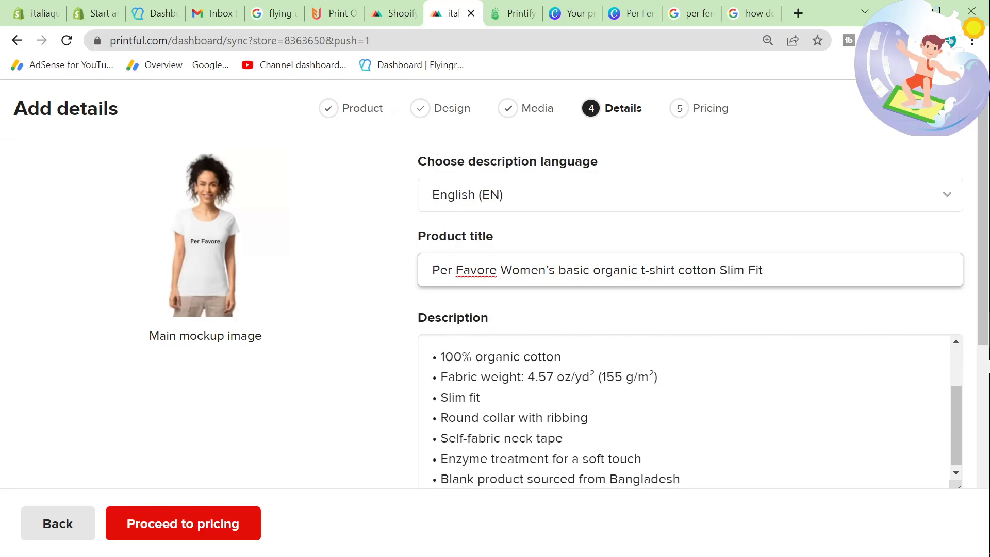
scroll(689, 412, down, 1)
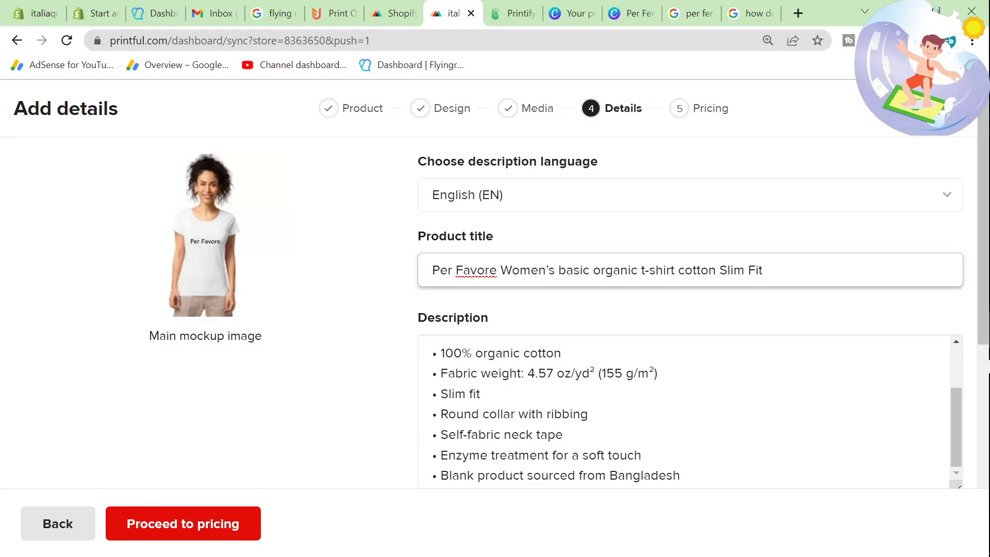
Step: Try ending the product title with "| Funny Italian Quotes", and remove that ending again
scroll(690, 412, up, 3)
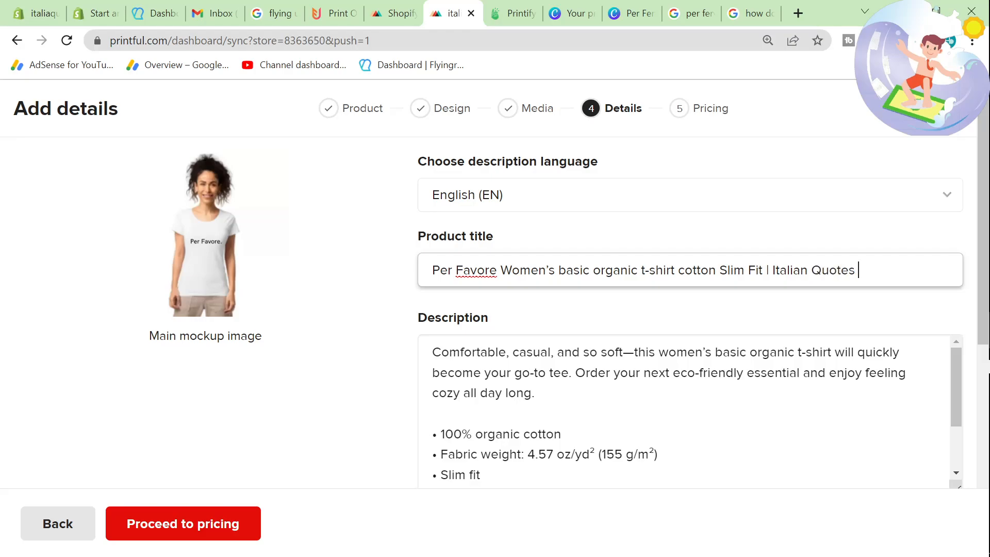
text(Funny)
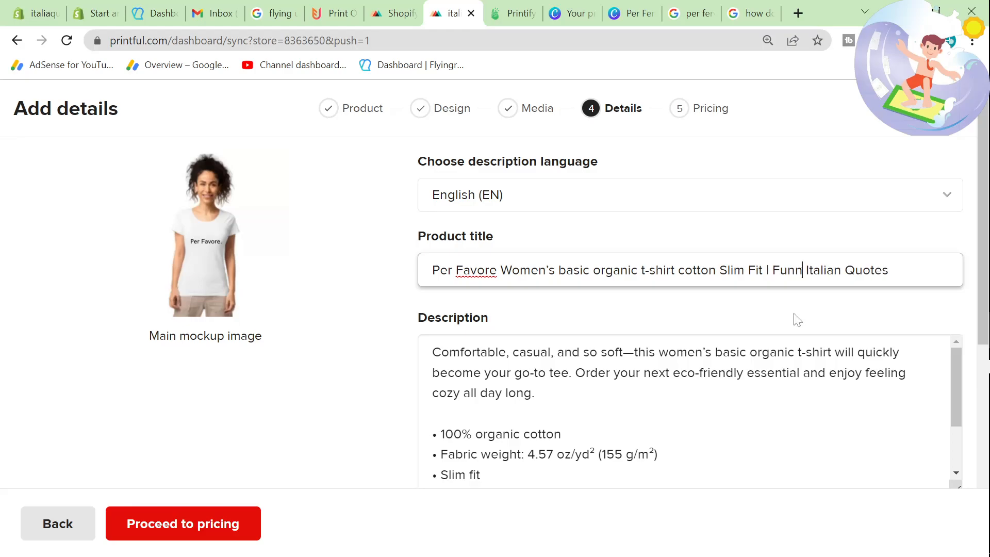
key(shift+Left)
key(shift+Left)
key(shift+Left)
key(shift+Left)
key(shift+Left)
key(shift+Left)
key(shift+Left)
key(shift+Left)
key(shift+Left)
key(shift+Left)
key(shift+Left)
key(shift+Left)
key(shift+Left)
key(shift+Left)
key(shift+Left)
key(shift+Left)
key(shift+Left)
key(shift+Left)
key(shift+Left)
key(shift+Left)
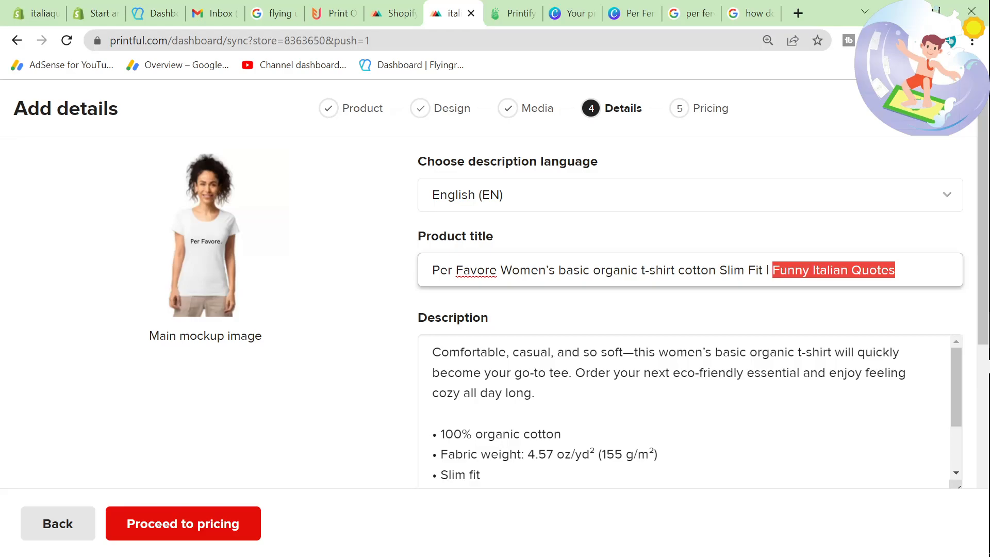
key(BackSpace)
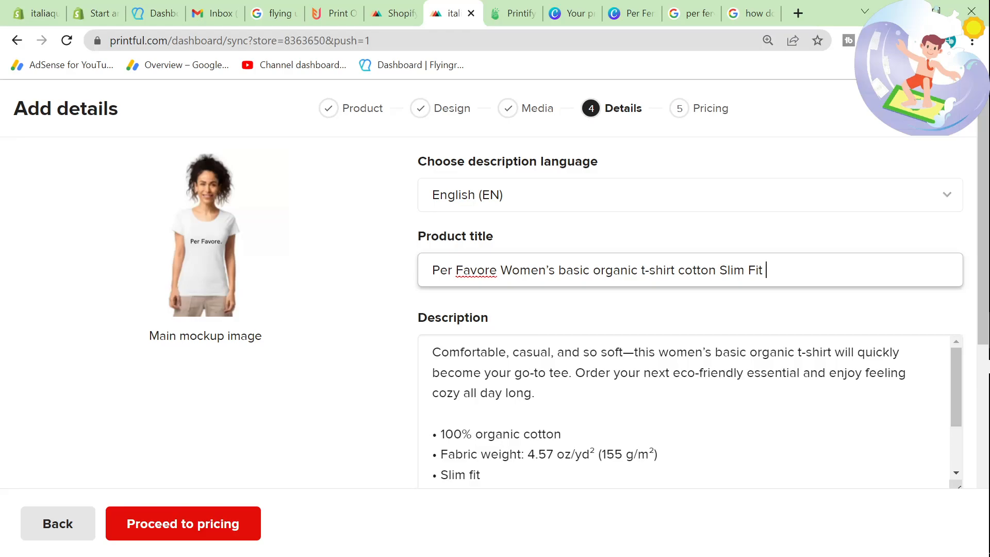
key(ctrl+v)
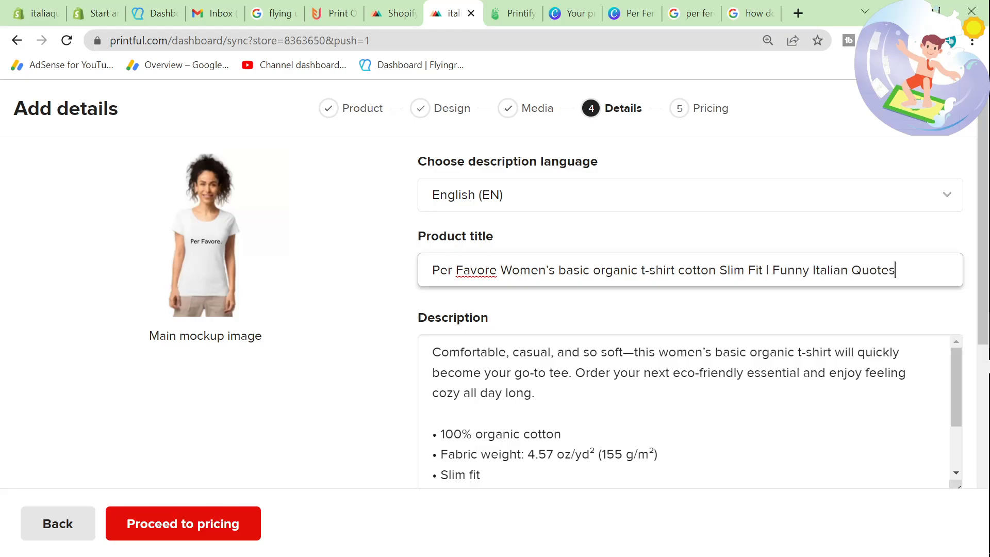
key(BackSpace)
key(BackSpace)
key(BackSpace)
key(BackSpace)
key(BackSpace)
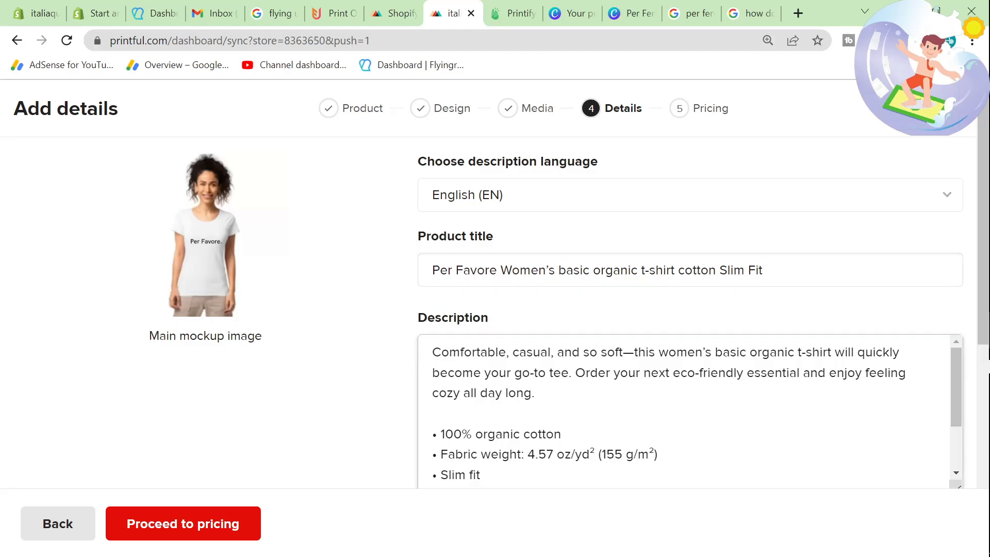
Step: Insert two blank lines at the start of the description and open Jasper in a new tab of the IsuiT Chrome profile
key(Return)
key(Return)
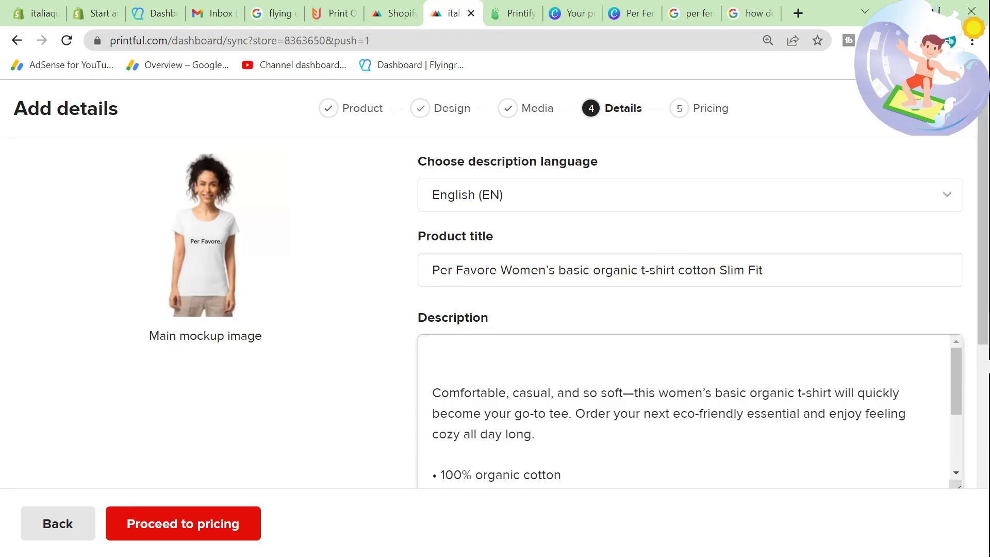
click(952, 42)
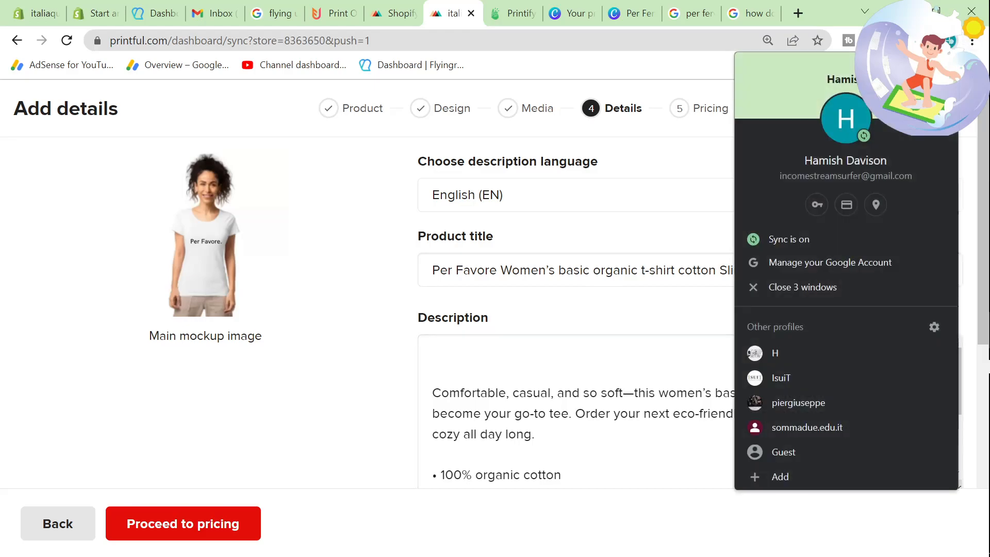
click(811, 372)
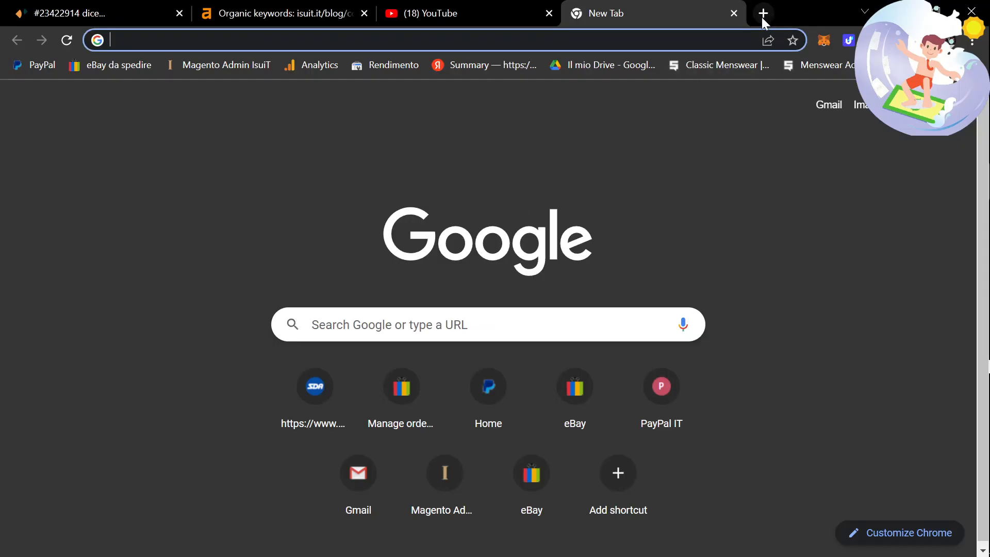
click(762, 15)
text(jas)
key(Return)
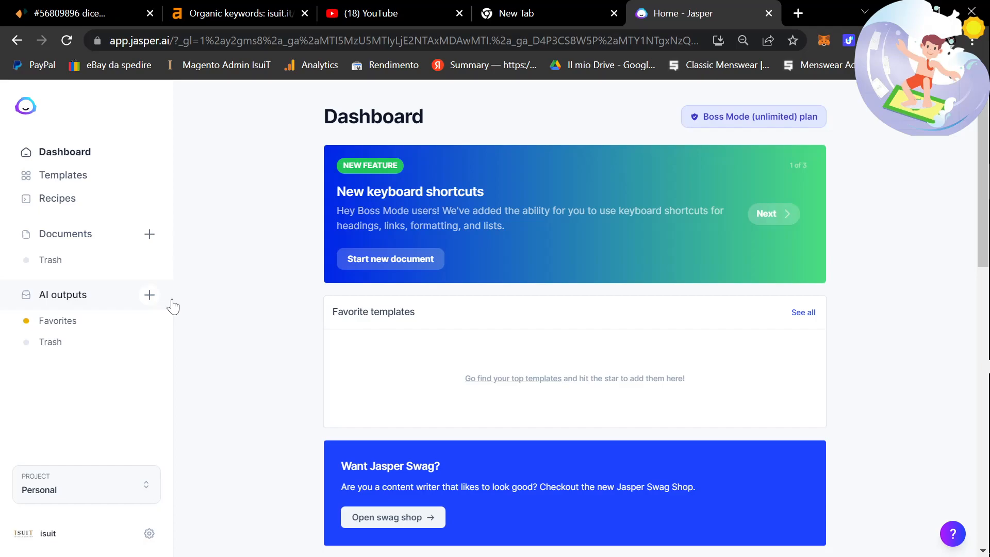
key(alt+Tab)
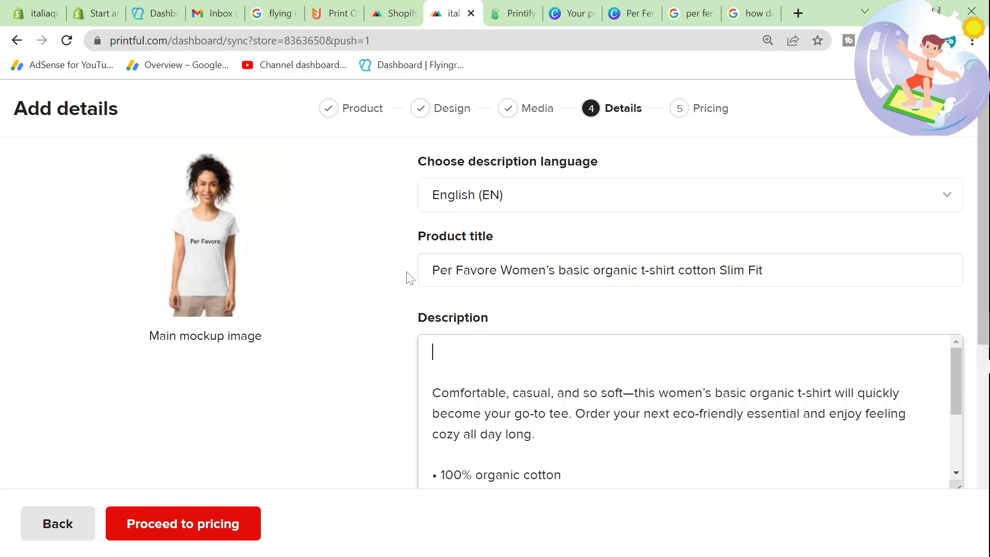
key(alt+Tab)
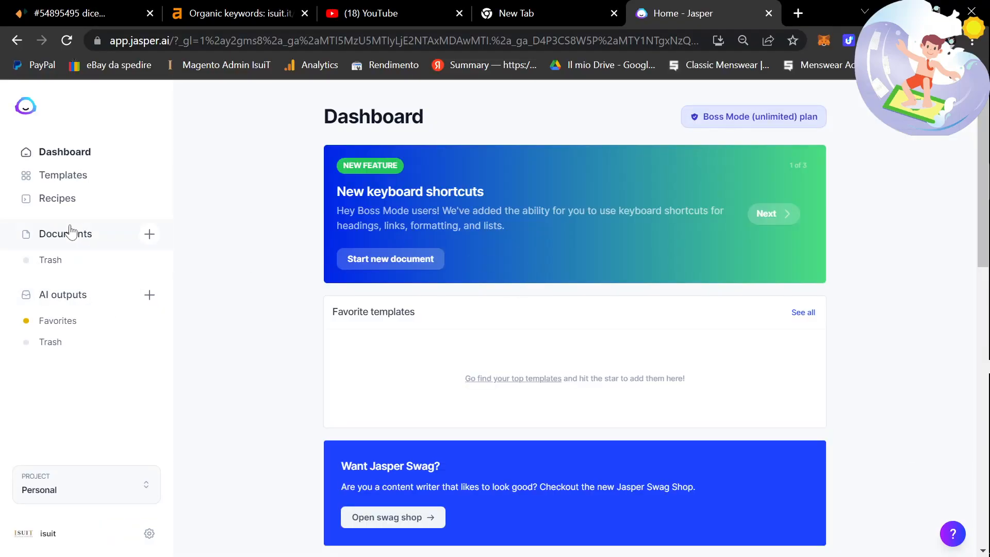
Step: Find and open the Product Description template among Jasper's templates by searching the page for "product"
click(63, 175)
key(ctrl+f)
text(product)
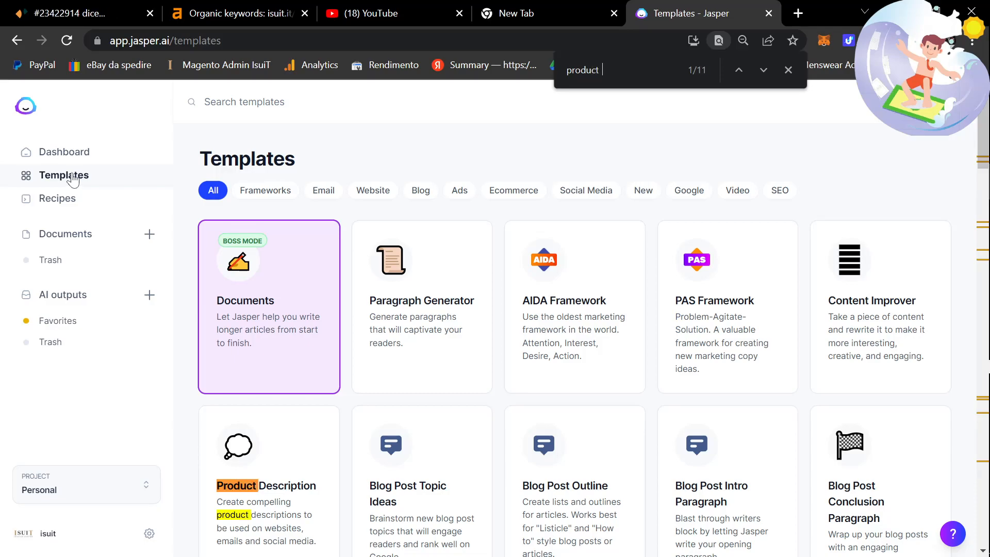
Step: Copy the T-shirt's title from Printful into the product name field of Jasper's Product Description template
key(alt+Tab)
drag(763, 270, 355, 247)
key(alt+Tab)
click(273, 206)
key(ctrl+v)
Step: Copy the full T-shirt description from Printful into the product description field of the Jasper template
key(alt+Tab)
click(683, 413)
key(ctrl+a)
key(ctrl+c)
key(alt+Tab)
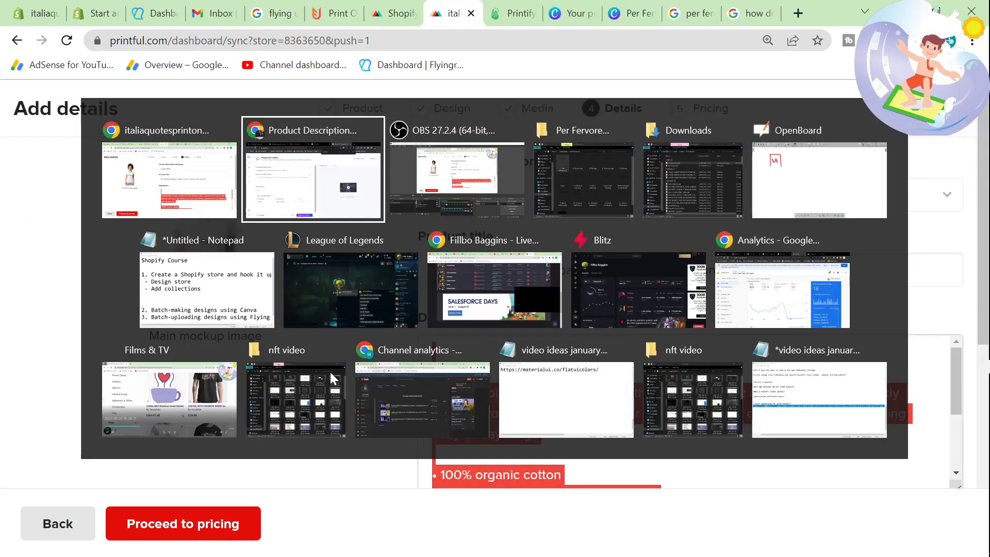
key(Tab)
key(ctrl+v)
Step: Generate three English (British) product description outputs in Jasper and close the page search
scroll(273, 438, down, 3)
click(426, 534)
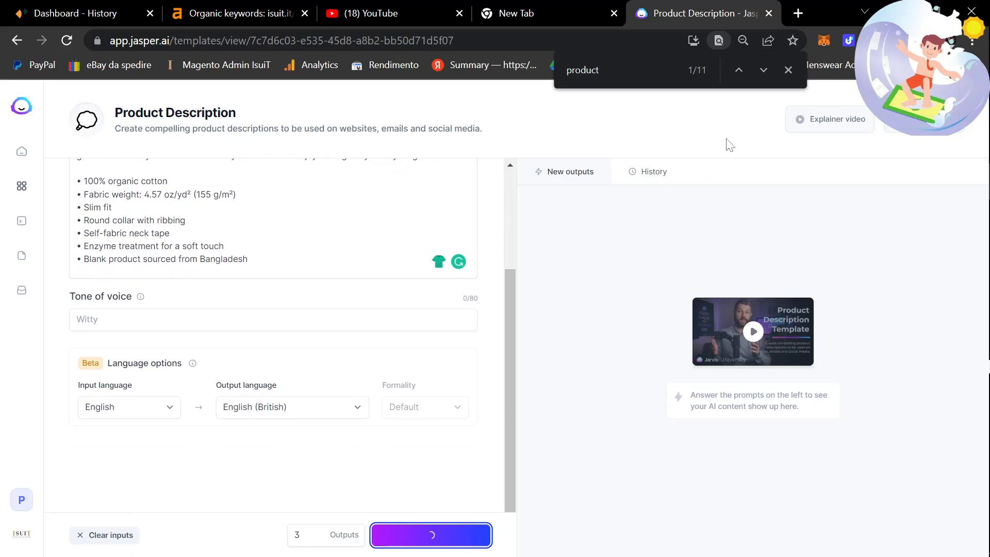
click(788, 70)
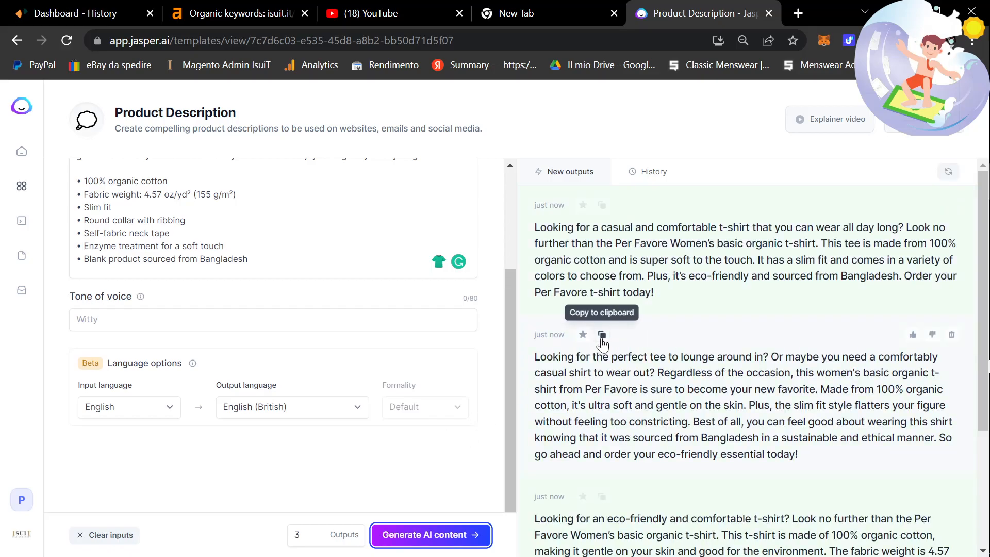
Step: Copy Jasper's second output, starting "Looking for the perfect tee to lounge around in?", to the start of the Printful description and review it
click(601, 334)
scroll(627, 359, down, 3)
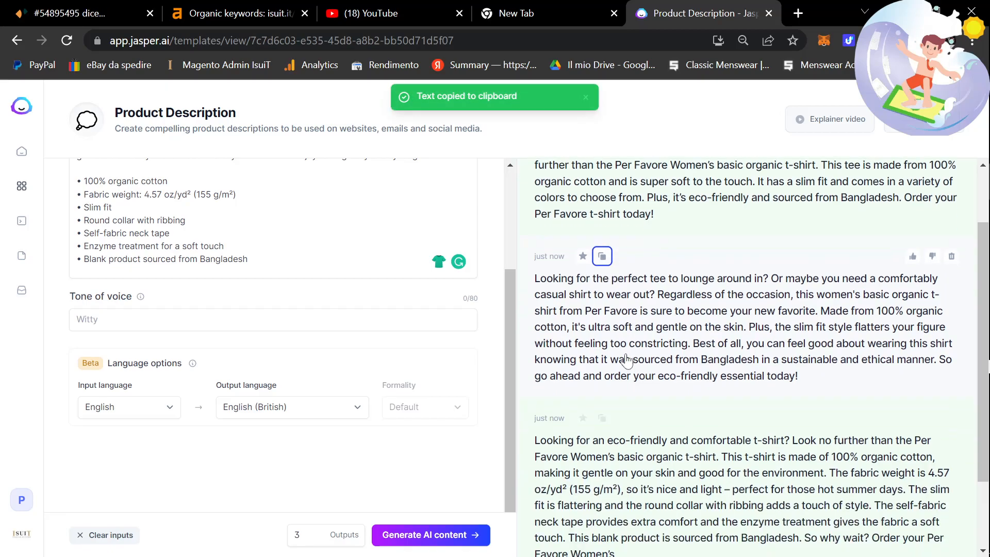
scroll(597, 325, up, 3)
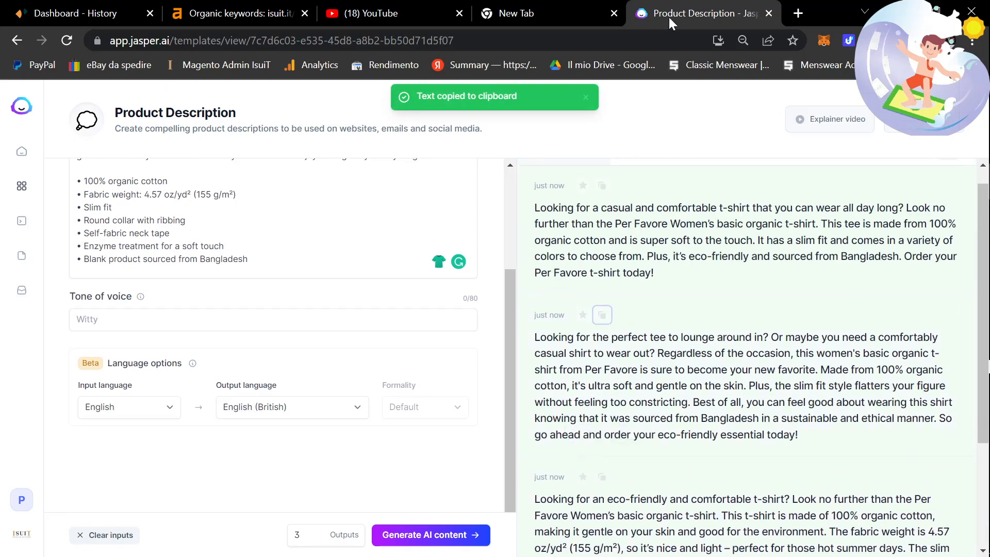
key(alt+Tab)
key(ctrl+v)
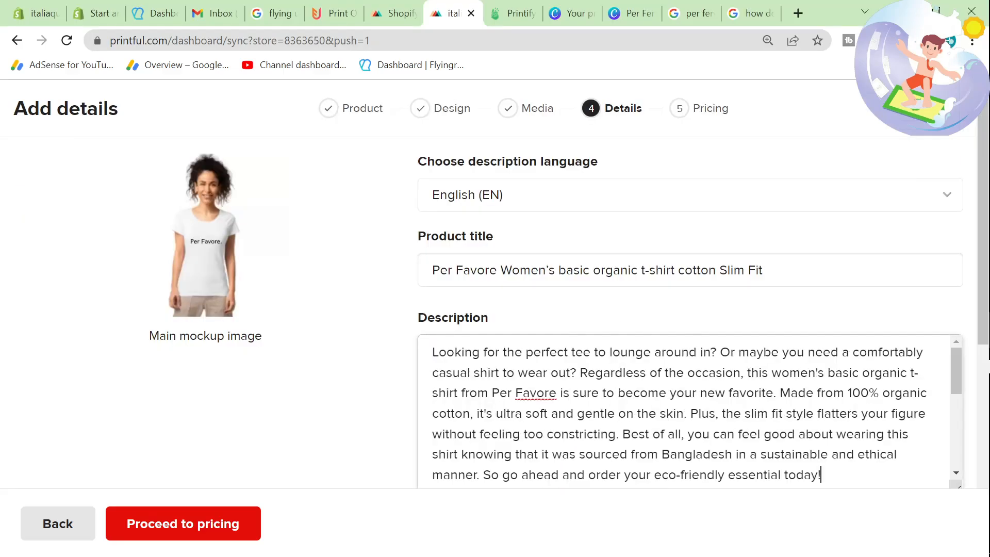
scroll(417, 380, down, 4)
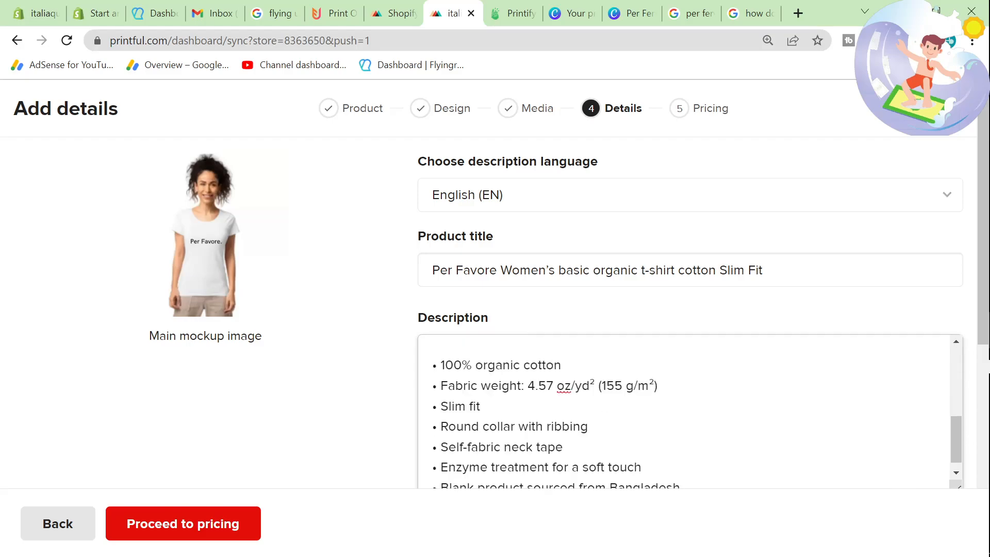
scroll(417, 381, up, 10)
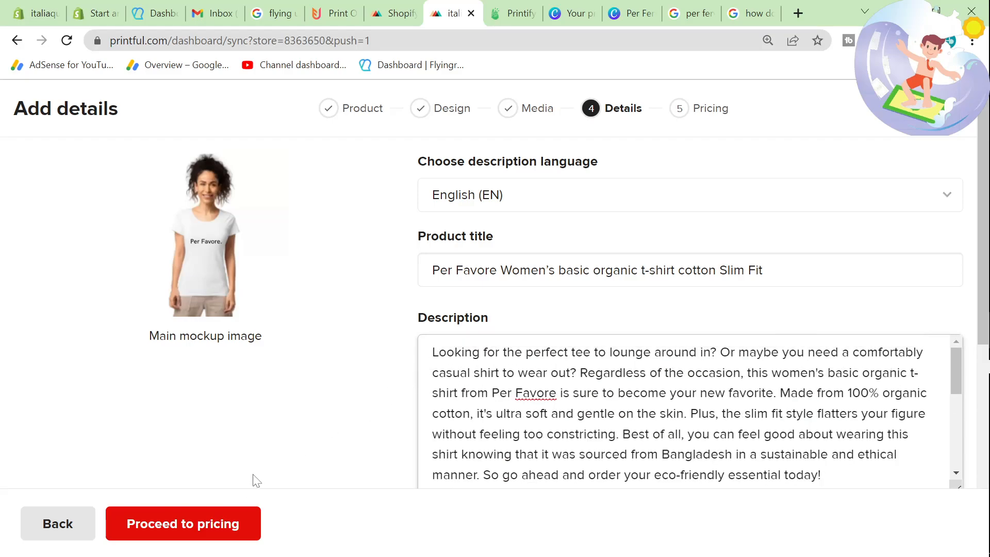
Step: Proceed to pricing and turn on the size guide in the saved push settings for T-shirts
click(221, 525)
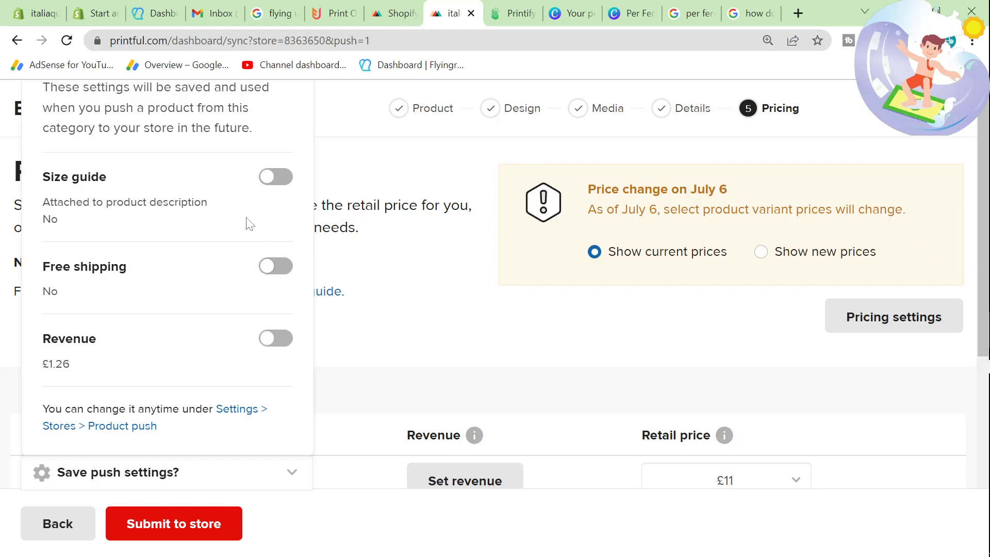
click(280, 178)
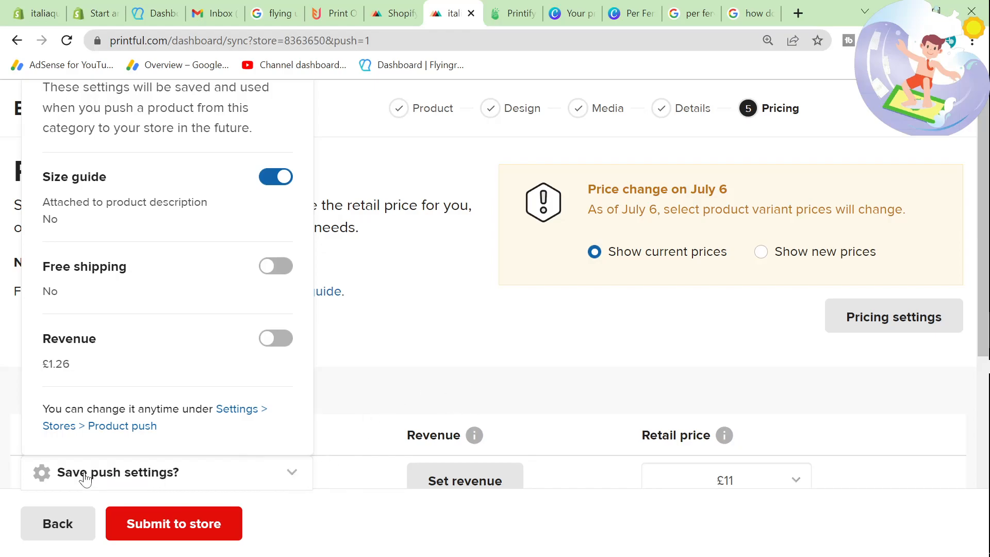
key(ctrl+minus)
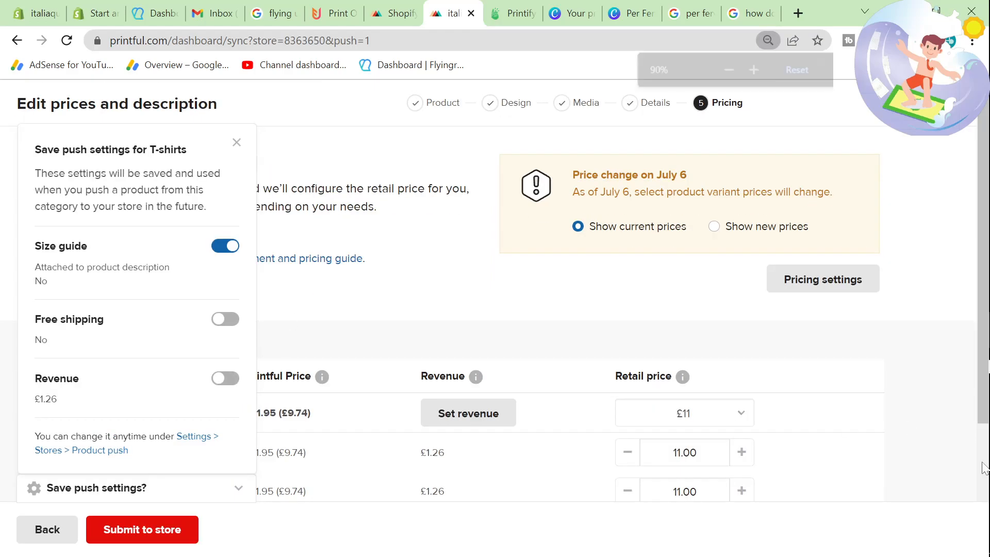
key(ctrl+plus)
key(ctrl+plus)
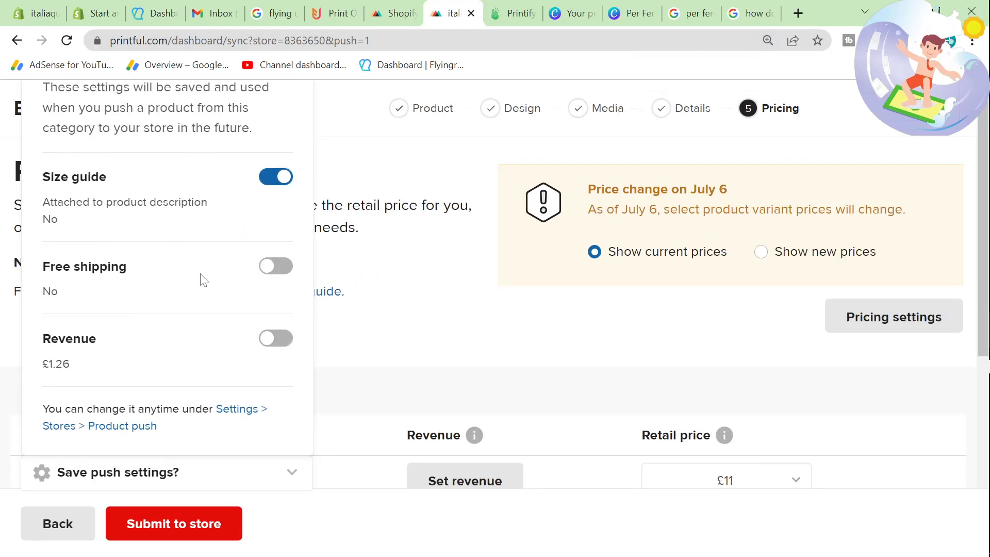
key(ctrl+minus)
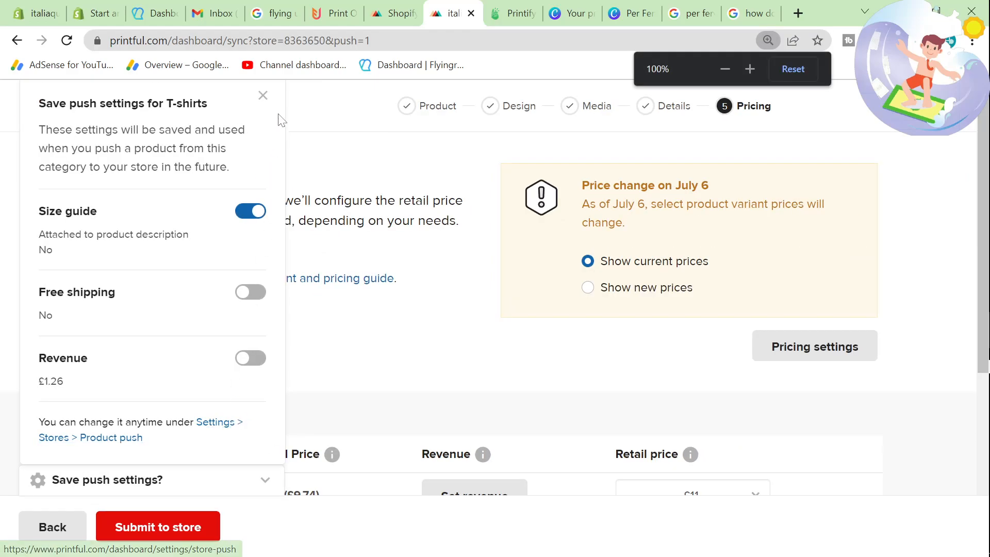
Step: Close the saved push settings and show the new July 6 prices in the product pricing table
click(263, 95)
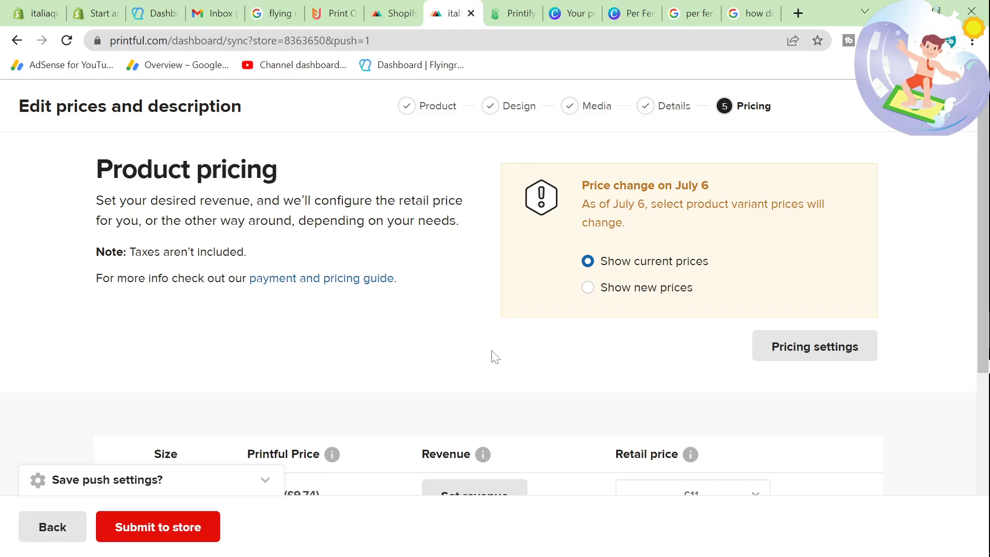
drag(648, 203, 825, 227)
click(825, 227)
click(645, 292)
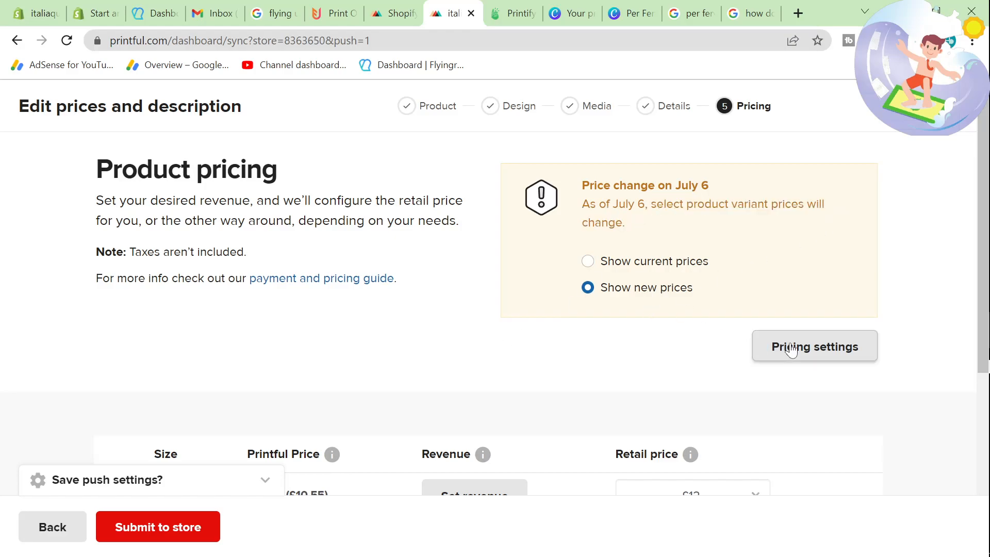
scroll(671, 335, down, 3)
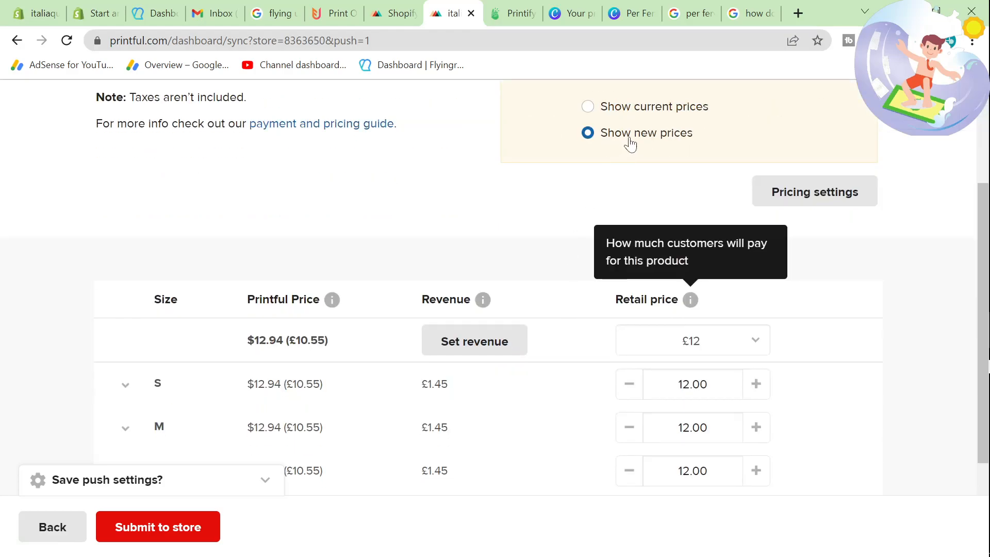
click(648, 108)
click(624, 135)
scroll(473, 317, down, 1)
scroll(474, 316, down, 1)
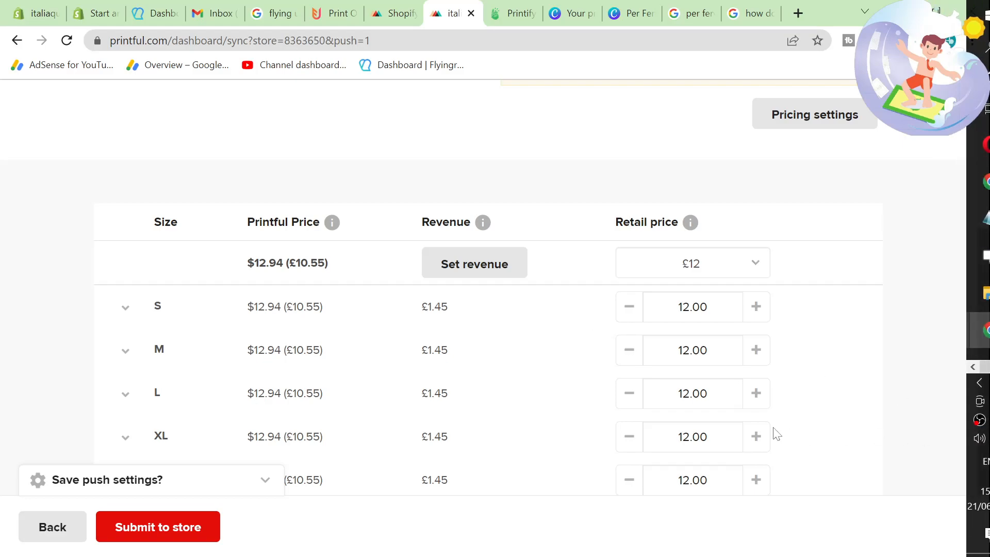
scroll(756, 314, down, 1)
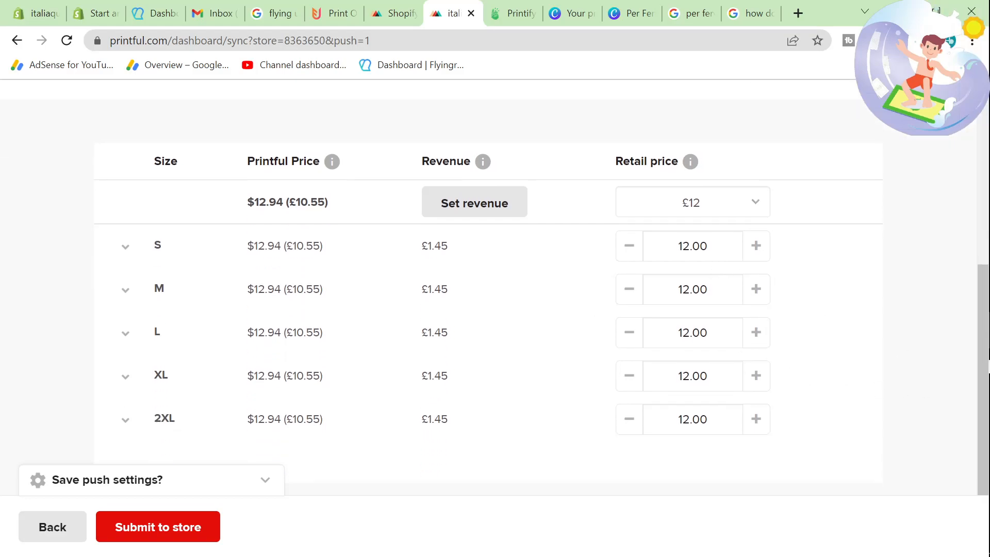
Step: Set the retail price to £14.99 for size S and apply £14.99 to all sizes of the T-shirt
click(690, 246)
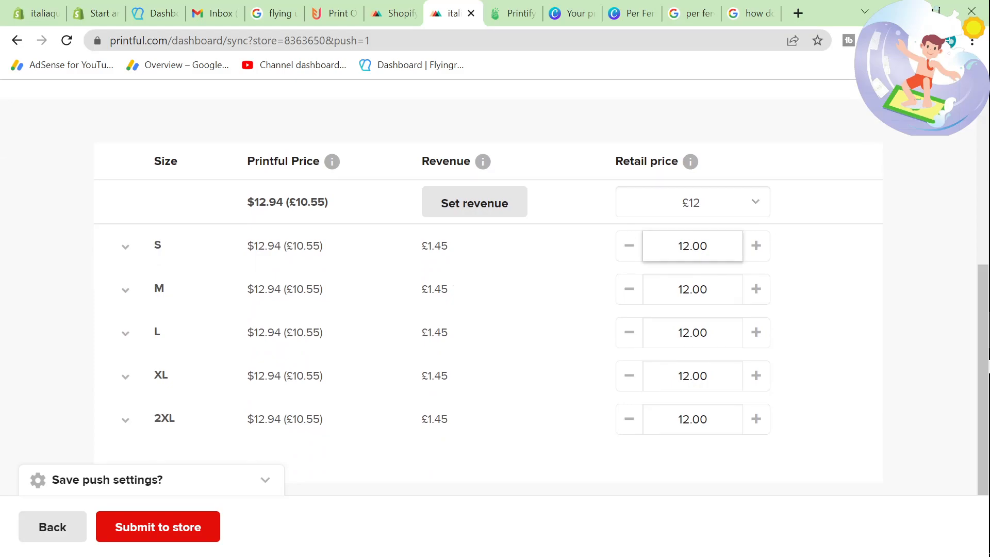
key(BackSpace)
text(4)
key(BackSpace)
key(BackSpace)
key(BackSpace)
text(.99)
key(ctrl+a)
click(704, 209)
click(617, 280)
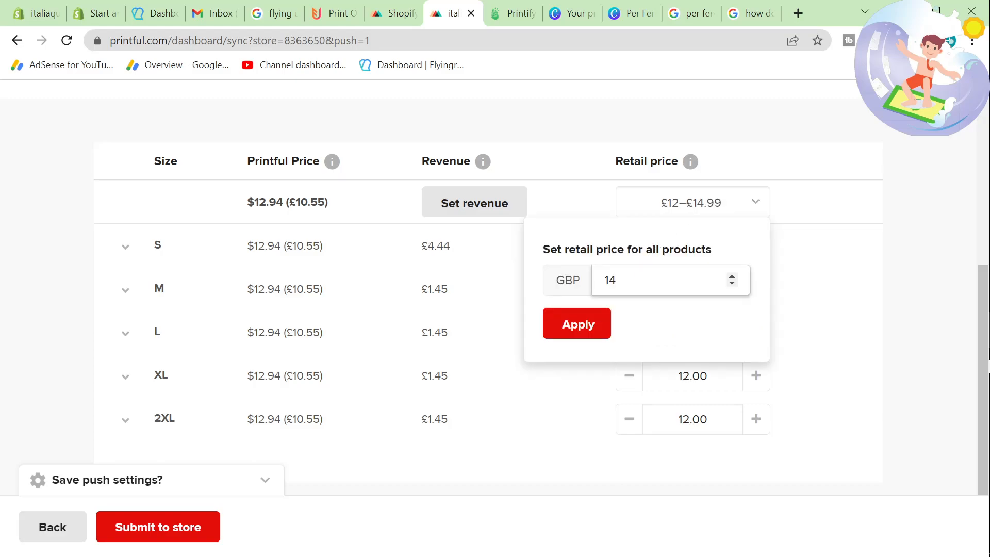
click(593, 323)
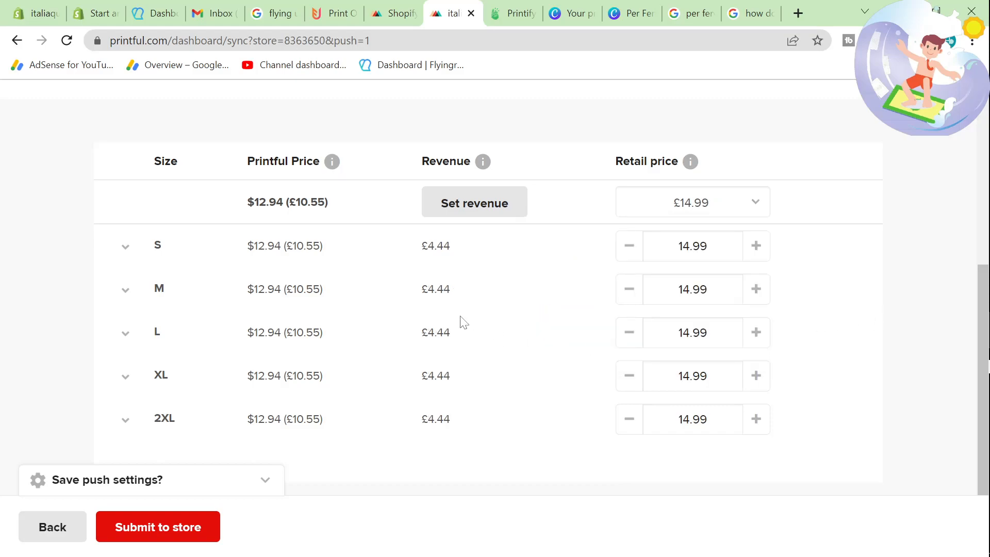
Step: Review the revenue per size and submit the T-shirt to the store
double_click(453, 259)
click(453, 259)
scroll(445, 386, up, 5)
scroll(445, 386, down, 5)
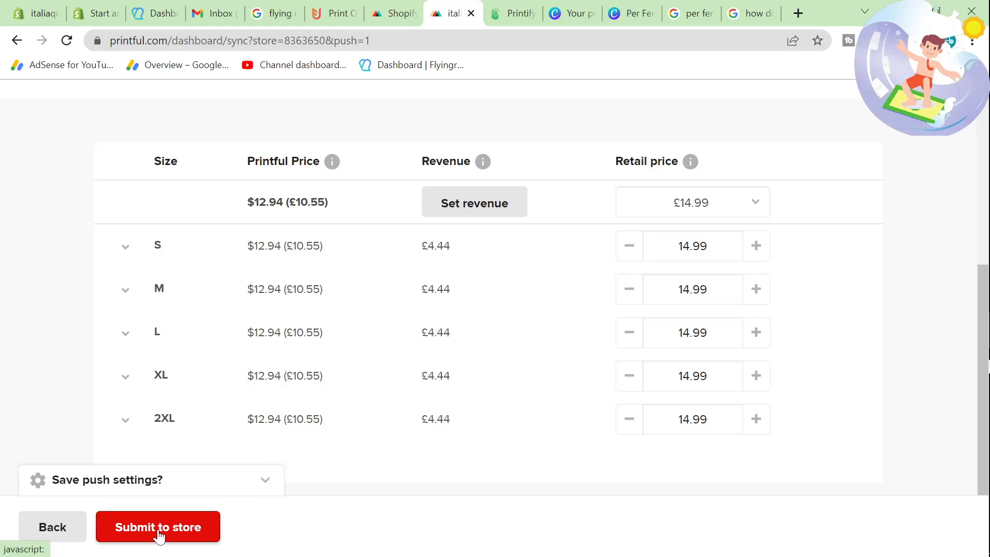
drag(484, 257, 377, 242)
click(376, 242)
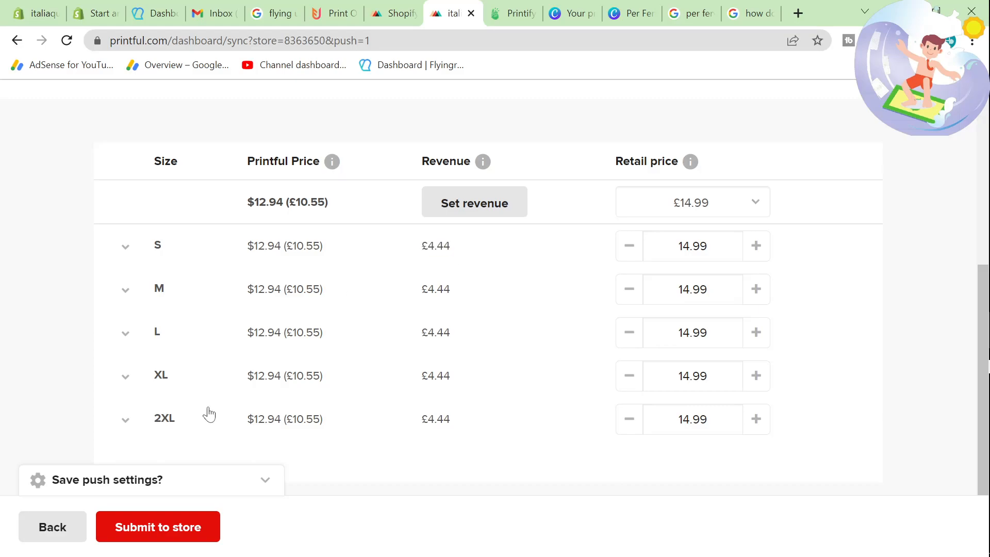
click(174, 537)
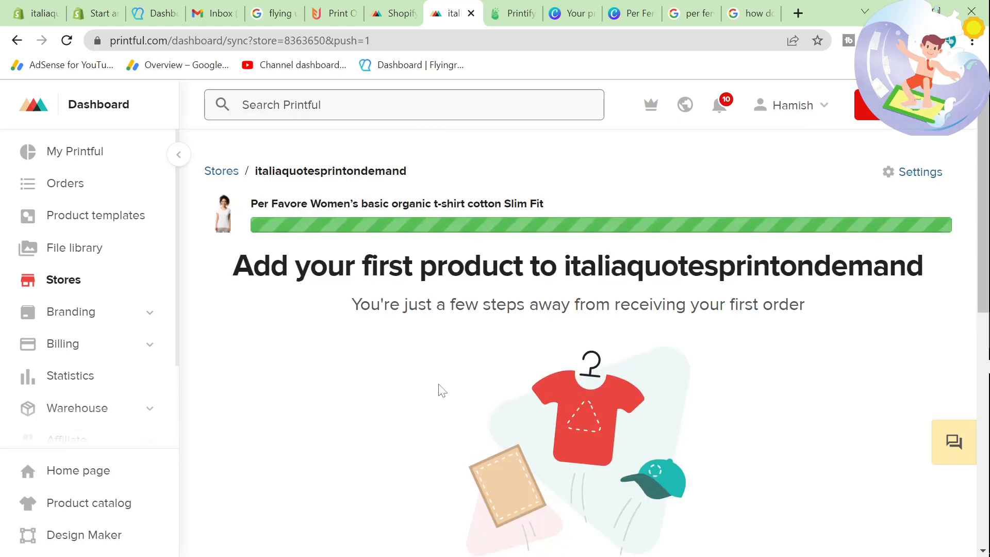
Step: View the submitted T-shirt's thumbnail image enlarged in its own tab, and return to the Printful store page
drag(231, 219, 831, 17)
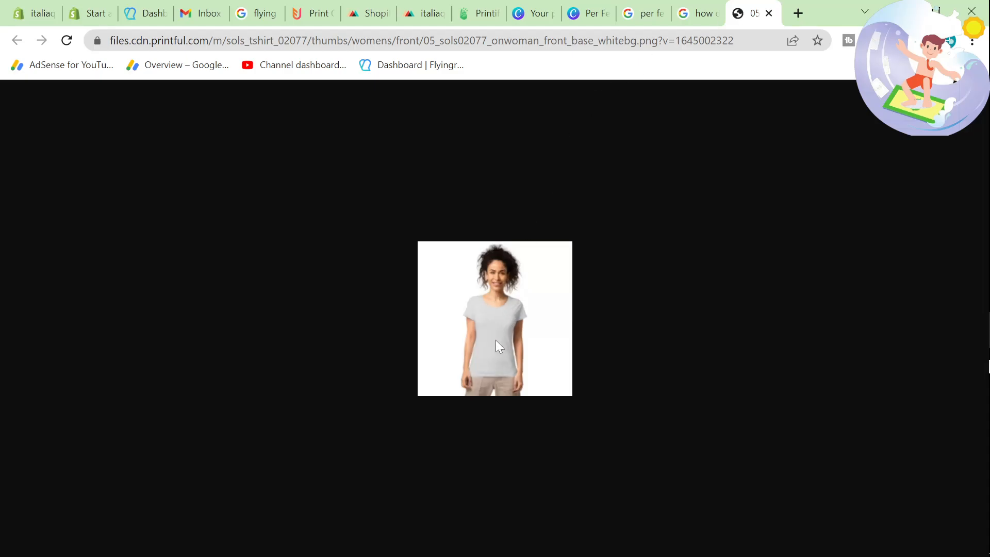
scroll(490, 369, up, 5)
scroll(487, 371, down, 2)
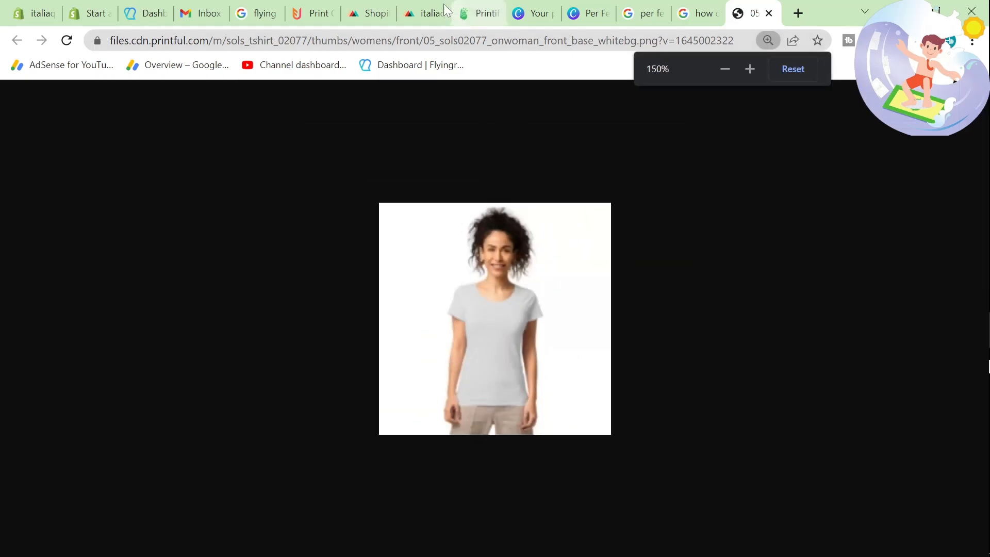
click(428, 13)
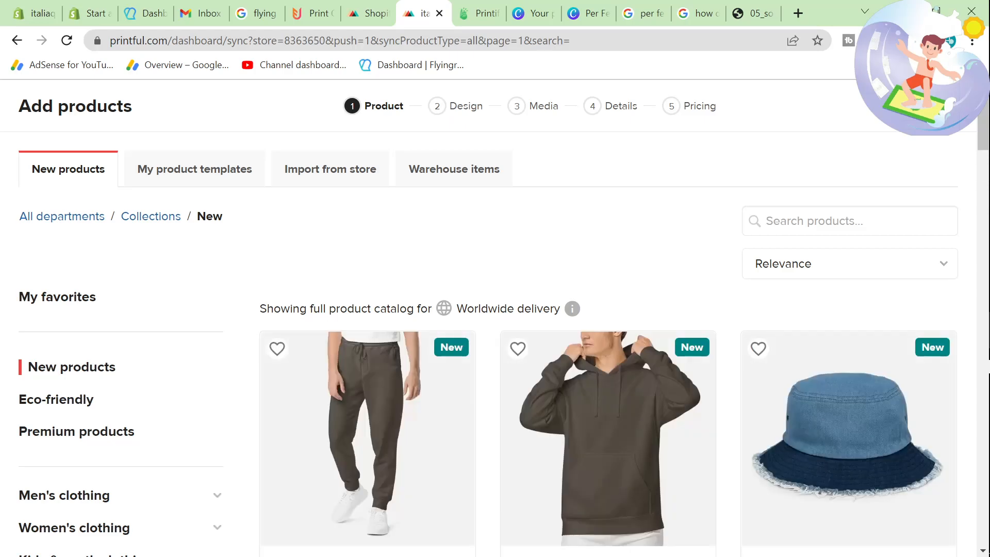
key(Escape)
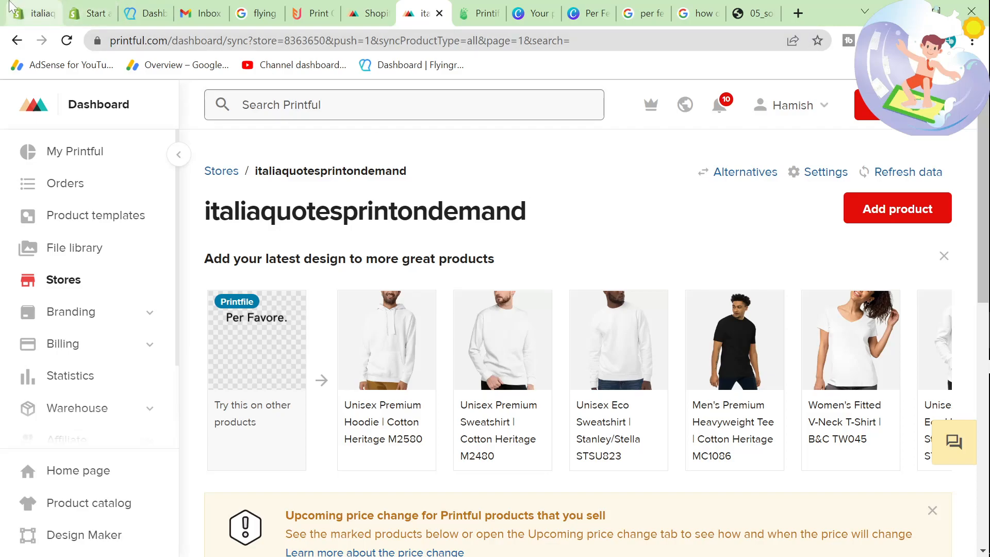
Step: Switch to the Shopify admin and check the product list for the Per Favore T-shirt
click(34, 13)
click(84, 201)
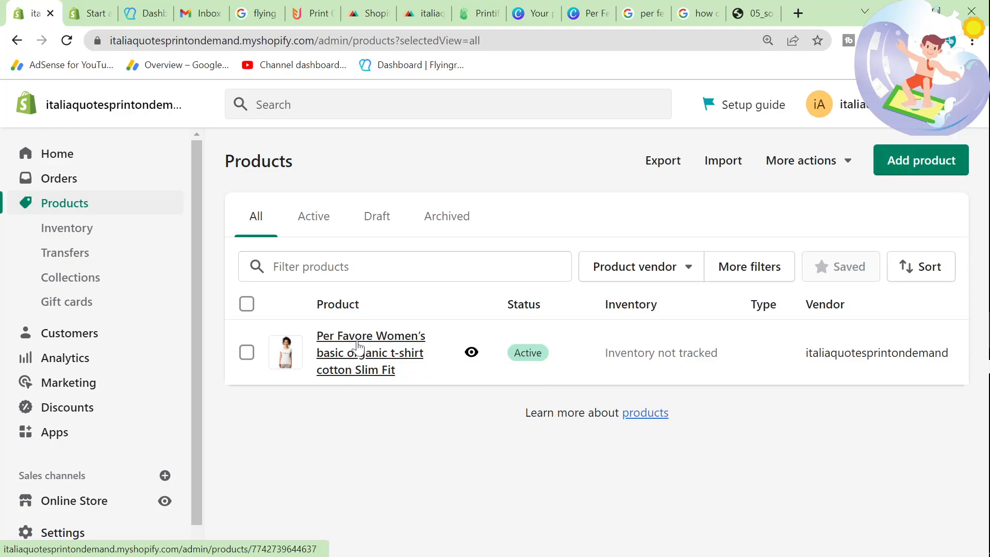
scroll(52, 466, down, 1)
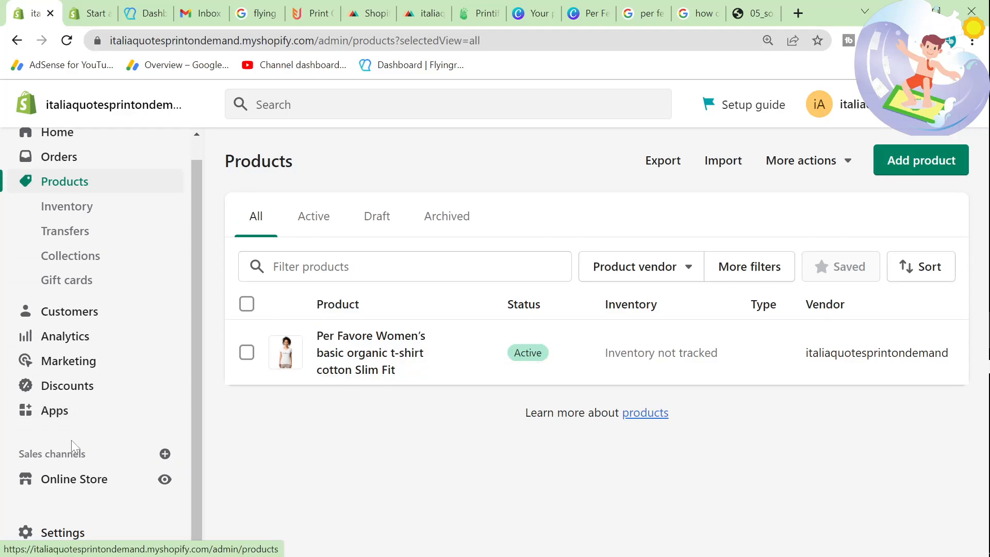
Step: Go to the online store's themes and open the customizer of the current Dawn theme in a new tab
click(99, 480)
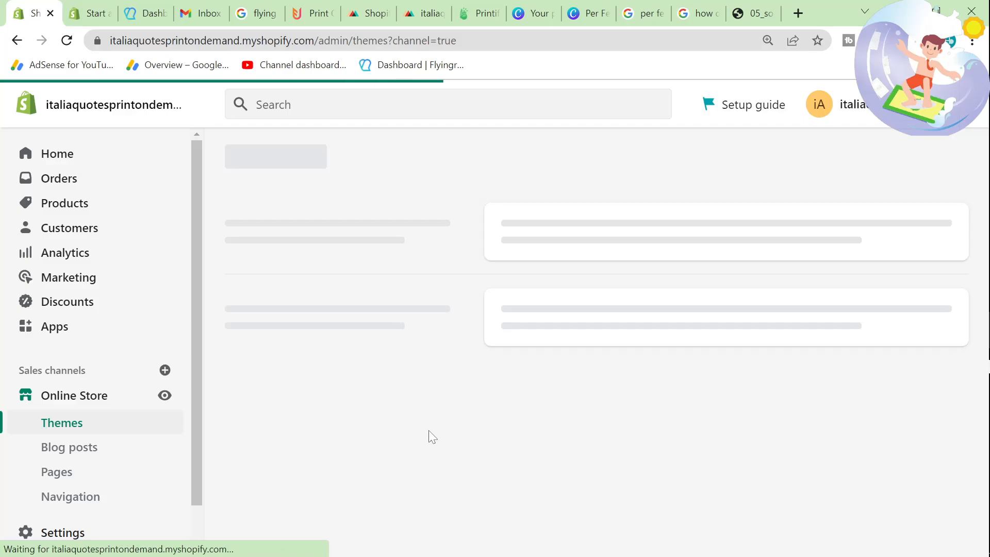
scroll(427, 438, down, 2)
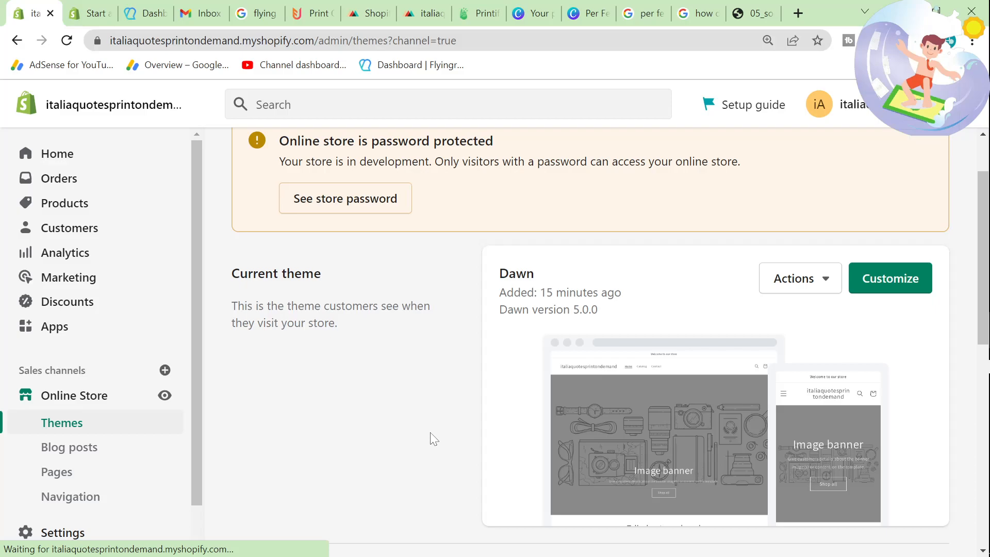
scroll(341, 392, down, 4)
scroll(330, 388, down, 1)
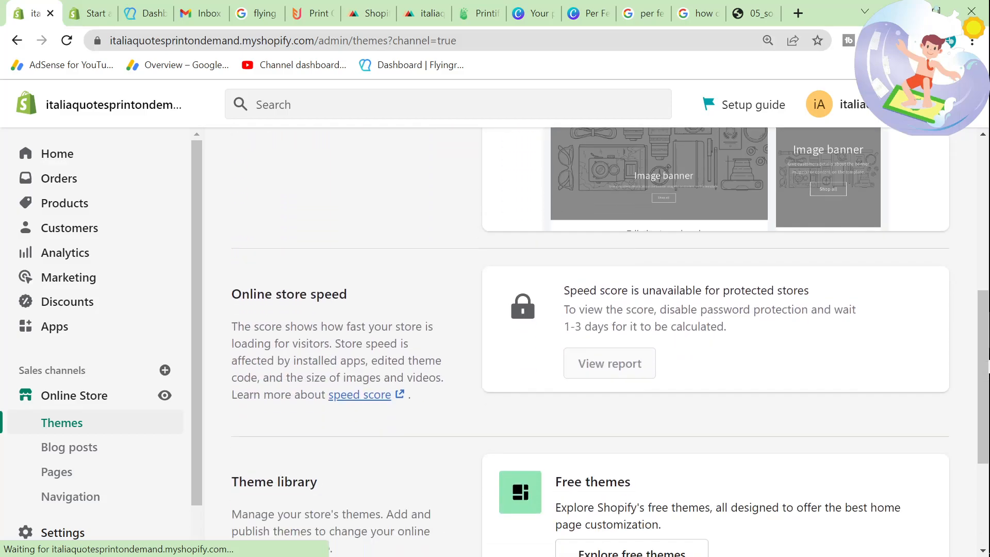
scroll(331, 391, down, 1)
scroll(331, 390, up, 6)
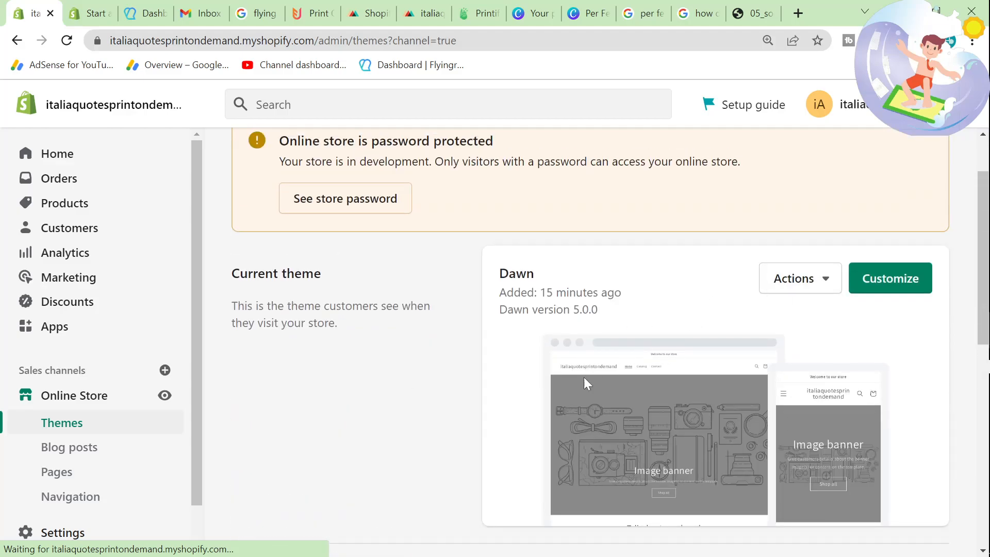
scroll(584, 376, down, 1)
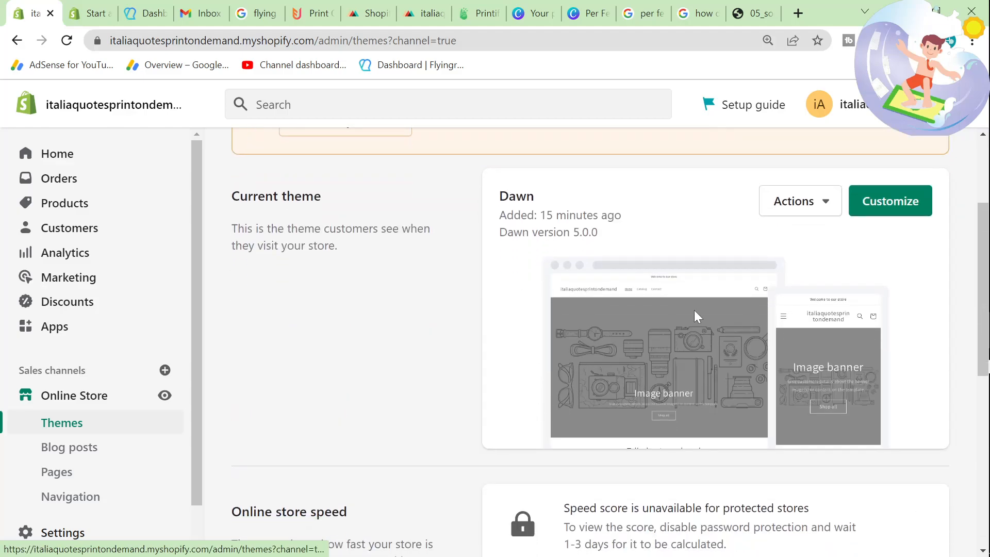
right_click(898, 200)
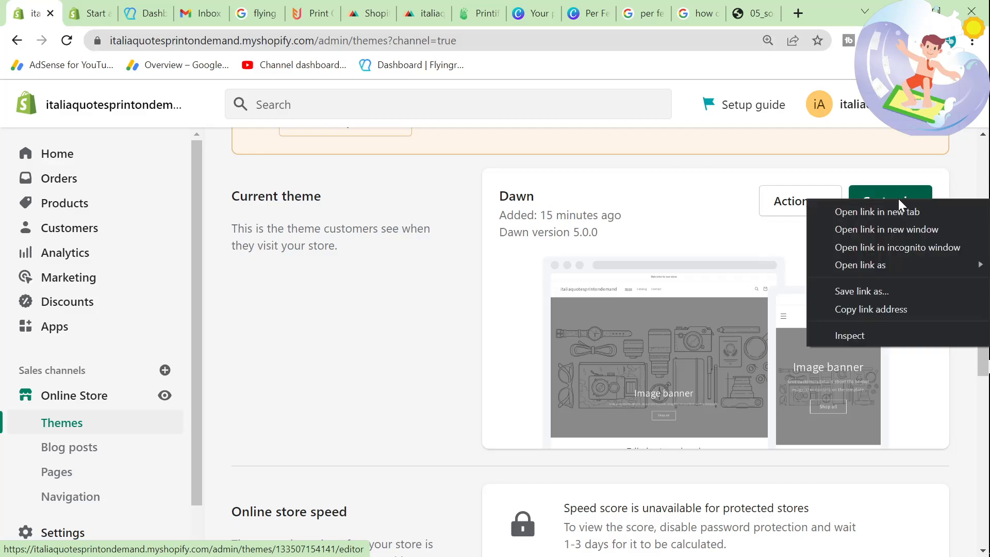
click(930, 208)
click(83, 13)
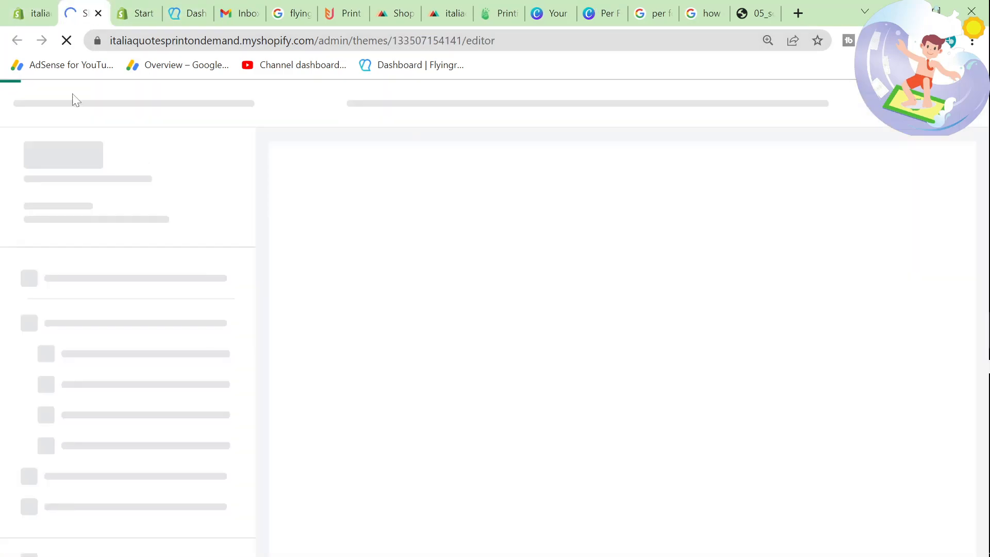
Step: Return to the themes page, enlarge it to 150% and examine the Dawn theme details, store speed and theme library sections
click(34, 13)
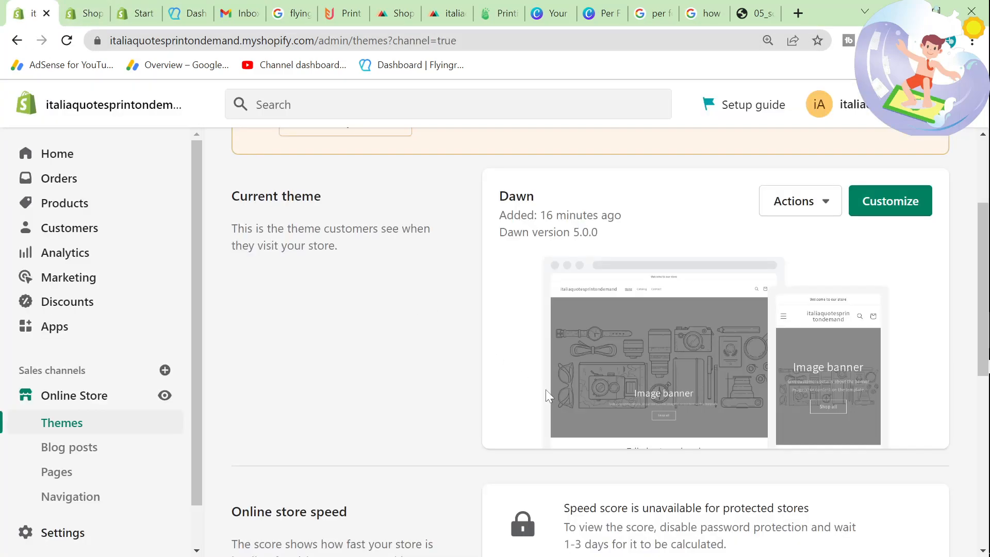
key(ctrl+plus)
scroll(645, 350, down, 1)
drag(315, 299, 470, 345)
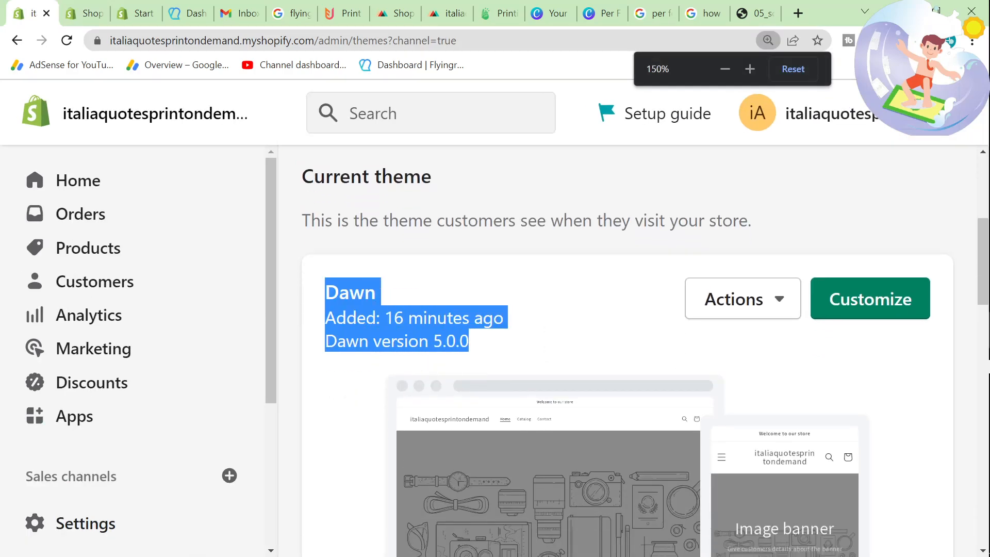
click(470, 342)
scroll(470, 342, down, 5)
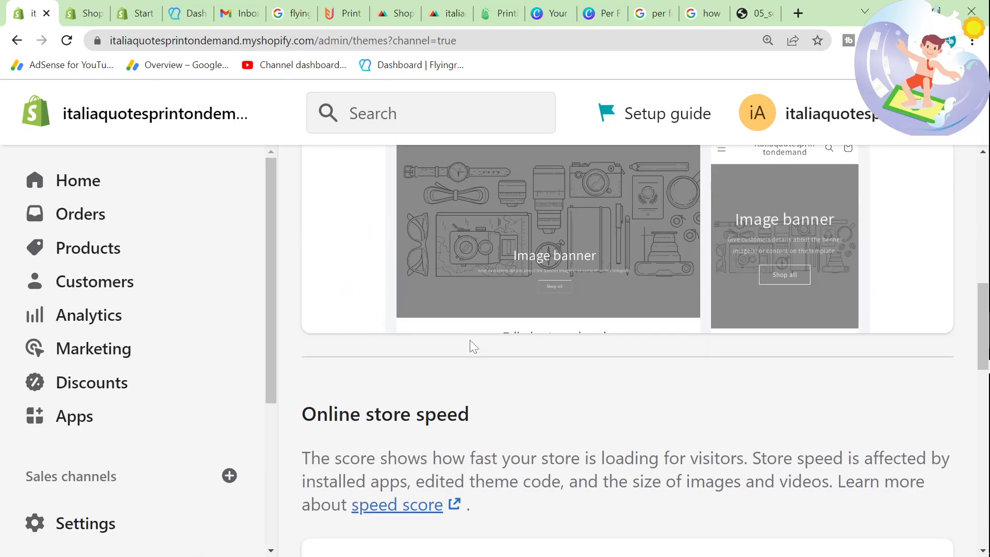
scroll(473, 347, down, 1)
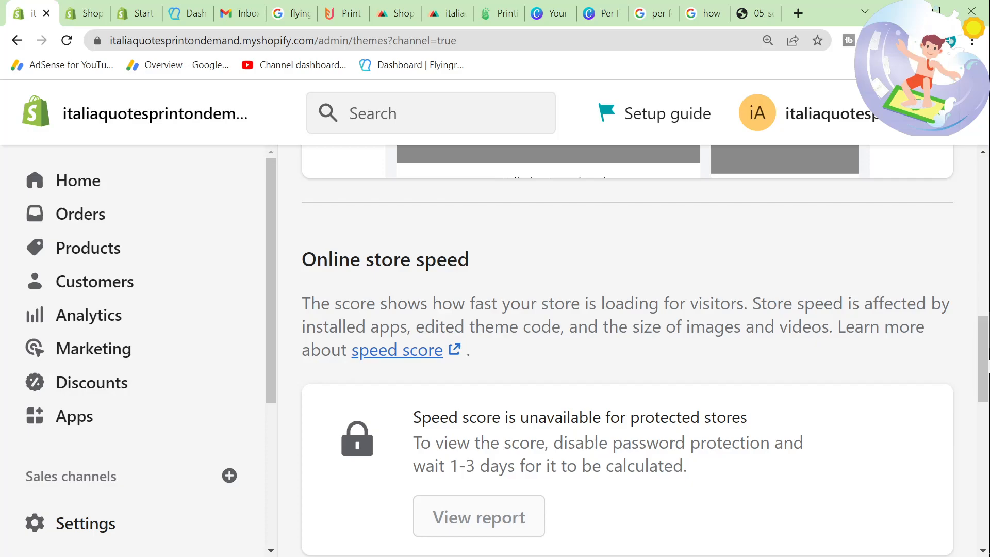
scroll(627, 351, down, 2)
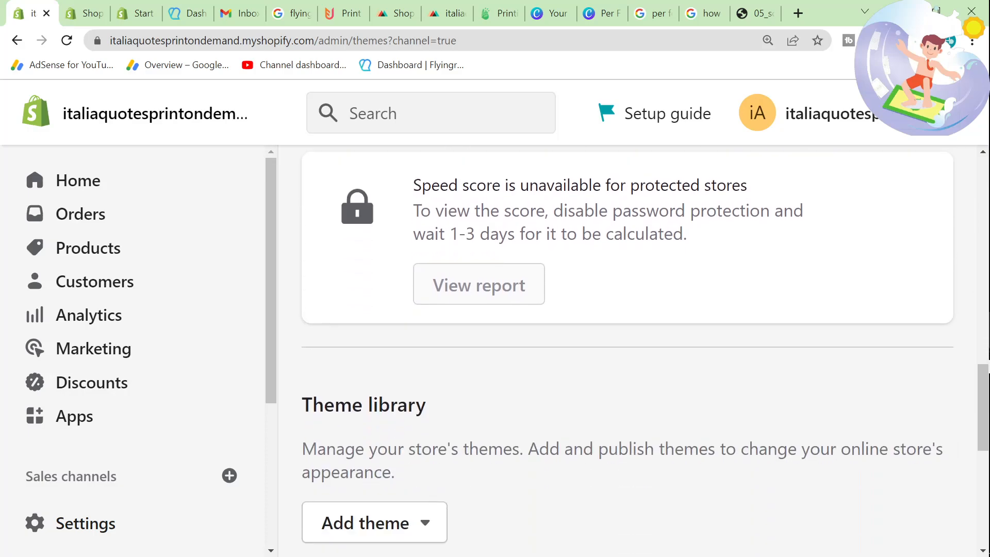
scroll(627, 351, up, 8)
scroll(627, 351, up, 1)
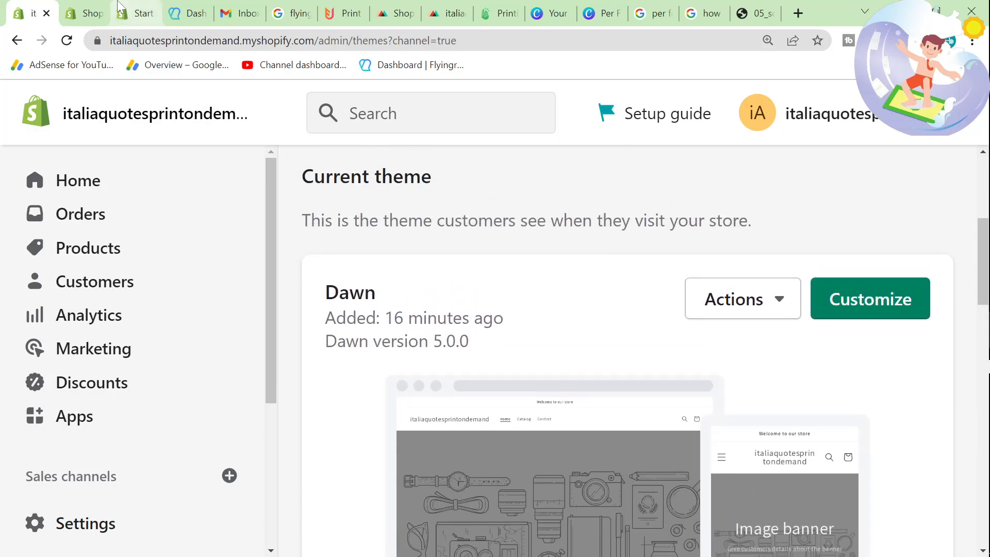
Step: Switch to the Dawn theme editor, dismiss the Preview Inspector introduction and examine the home page preview through the featured collection
click(83, 13)
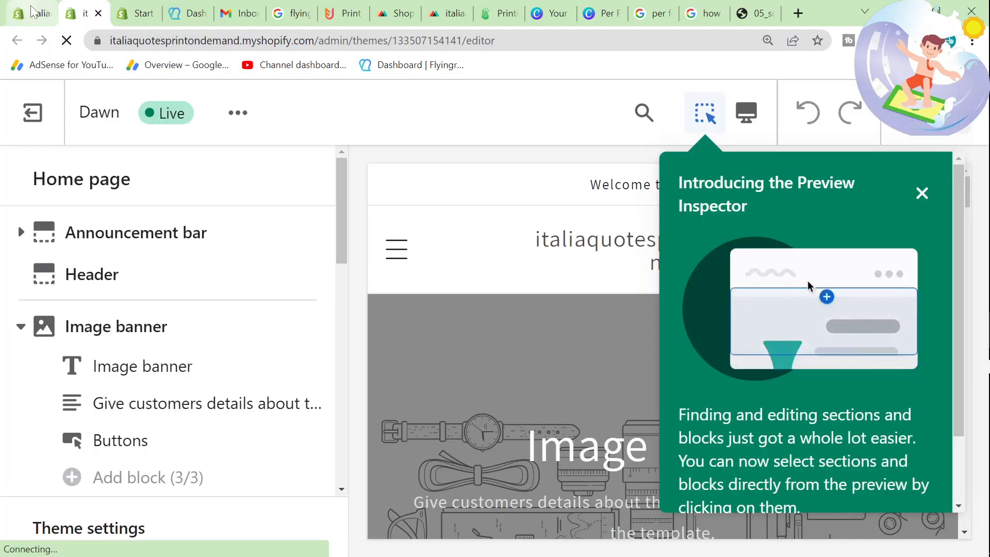
click(922, 194)
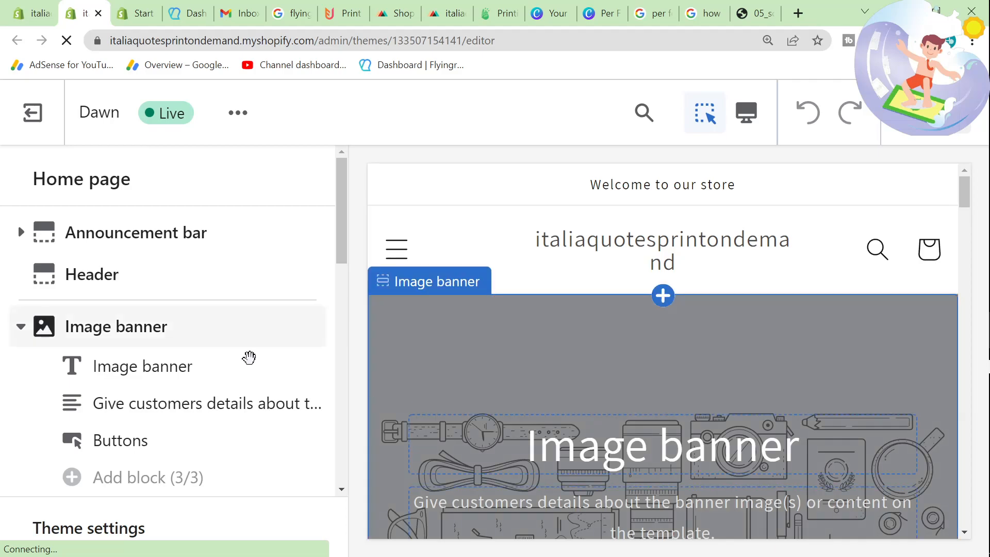
scroll(222, 365, down, 1)
scroll(222, 365, down, 3)
scroll(570, 416, down, 10)
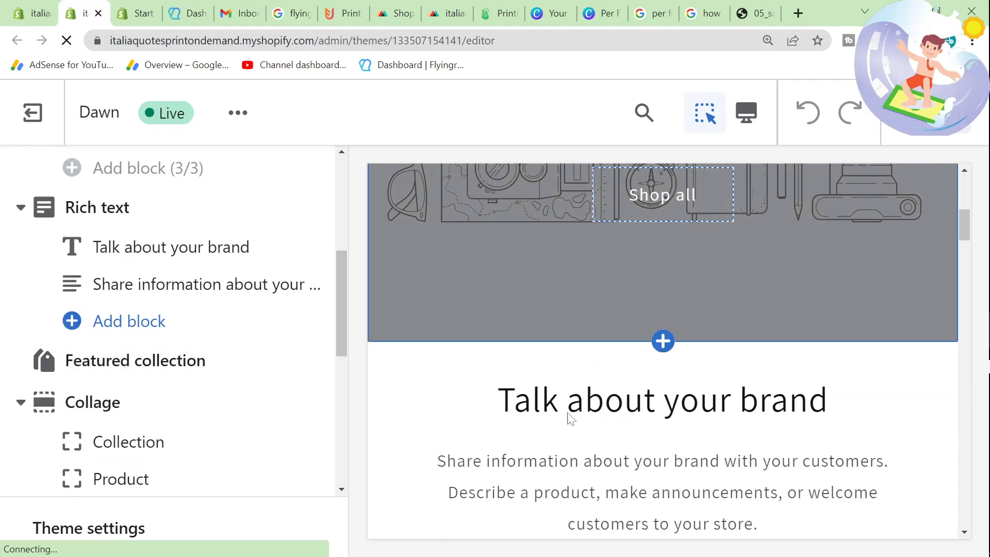
scroll(569, 418, down, 5)
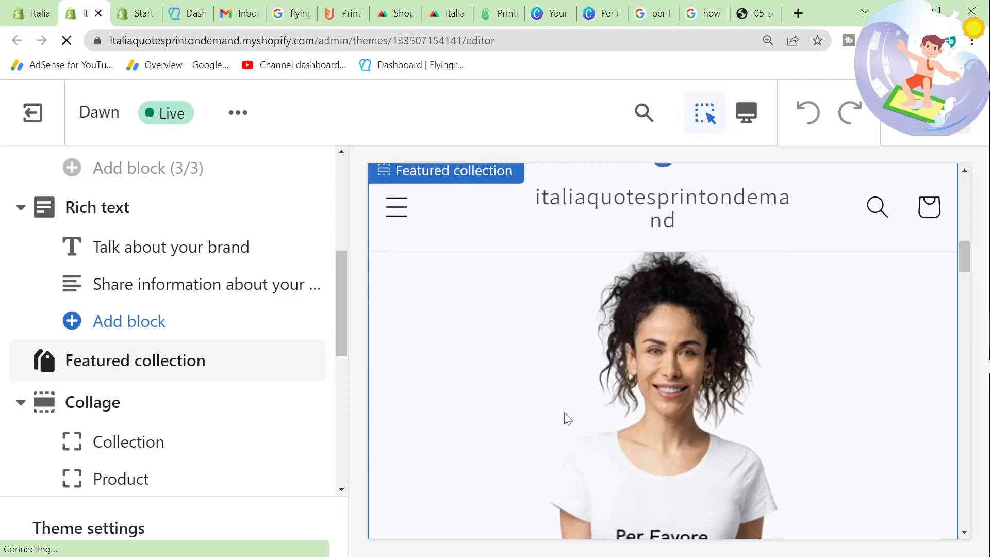
scroll(567, 417, down, 4)
scroll(565, 417, down, 1)
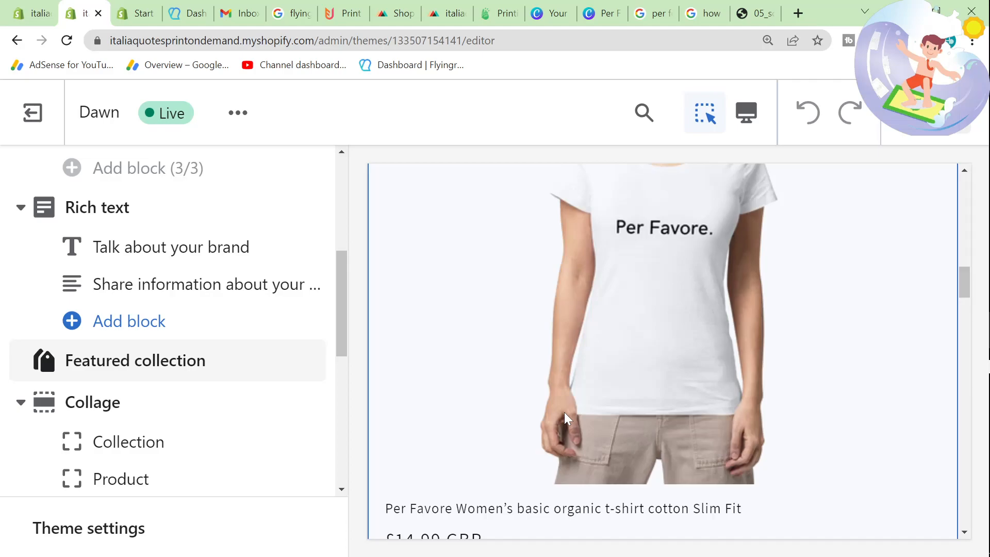
Step: Examine the featured T-shirt and the multimedia collage section in the Dawn theme editor's home page preview
scroll(565, 417, down, 3)
scroll(565, 418, up, 6)
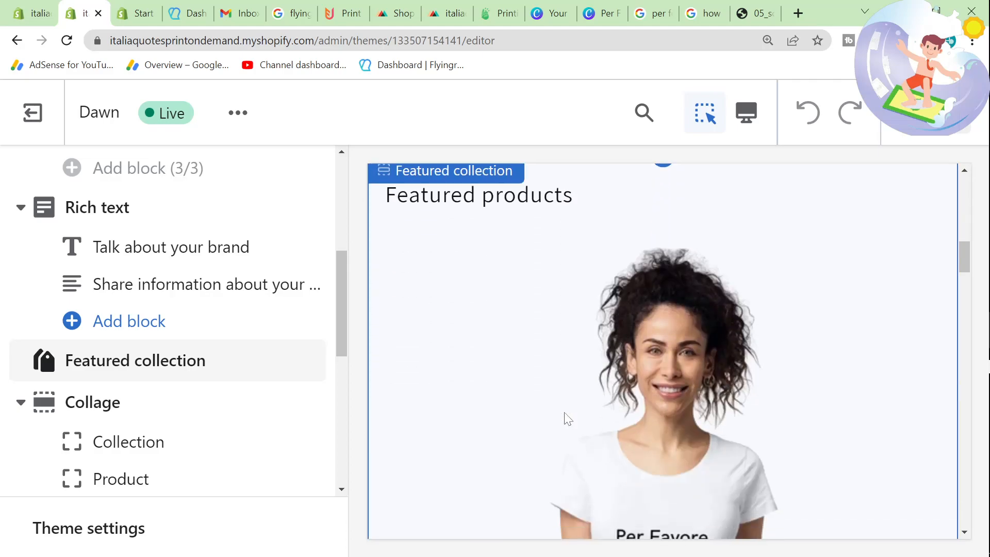
scroll(567, 418, down, 2)
scroll(565, 417, down, 3)
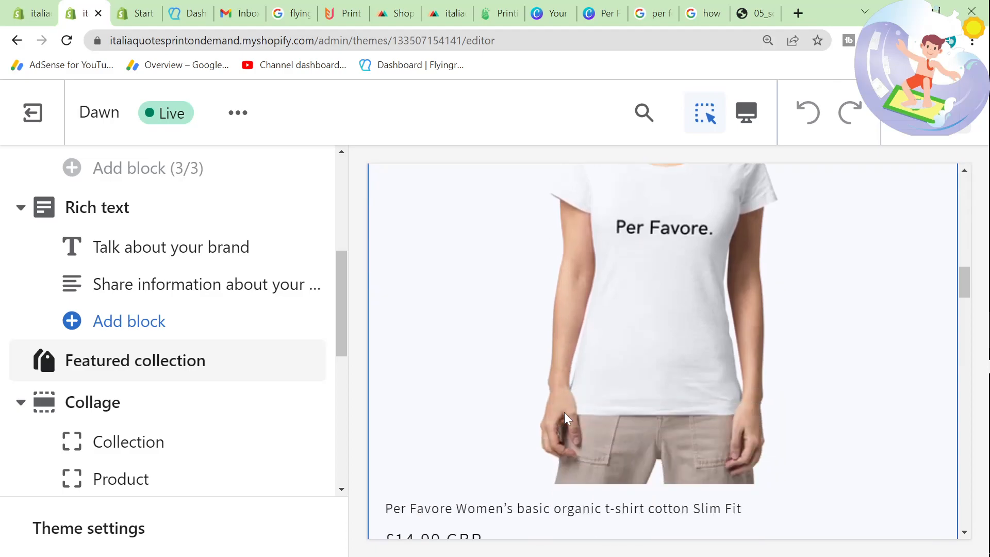
scroll(566, 417, down, 6)
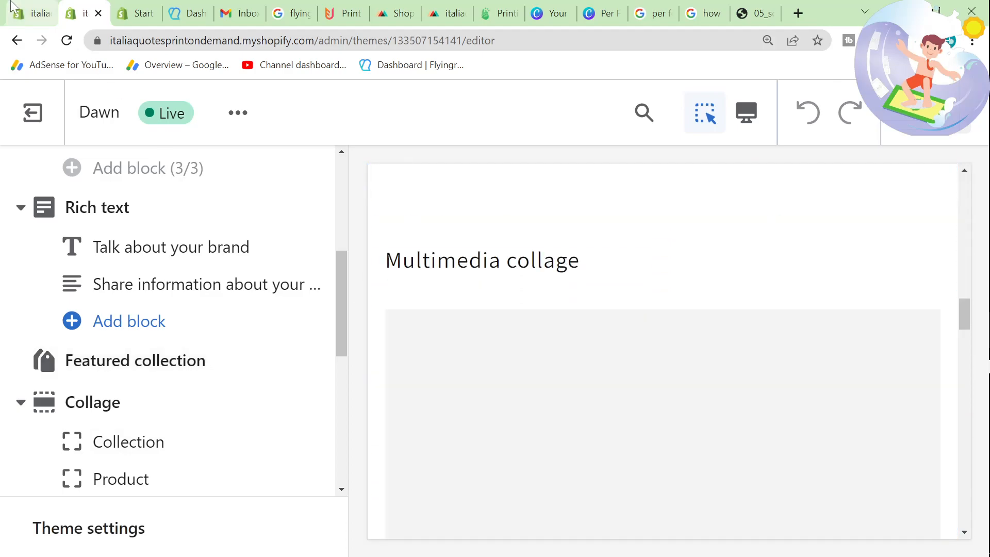
Step: Return to the themes page, preview the current Dawn theme in a new tab and examine the storefront home page down to the featured T-shirt
click(31, 13)
click(737, 299)
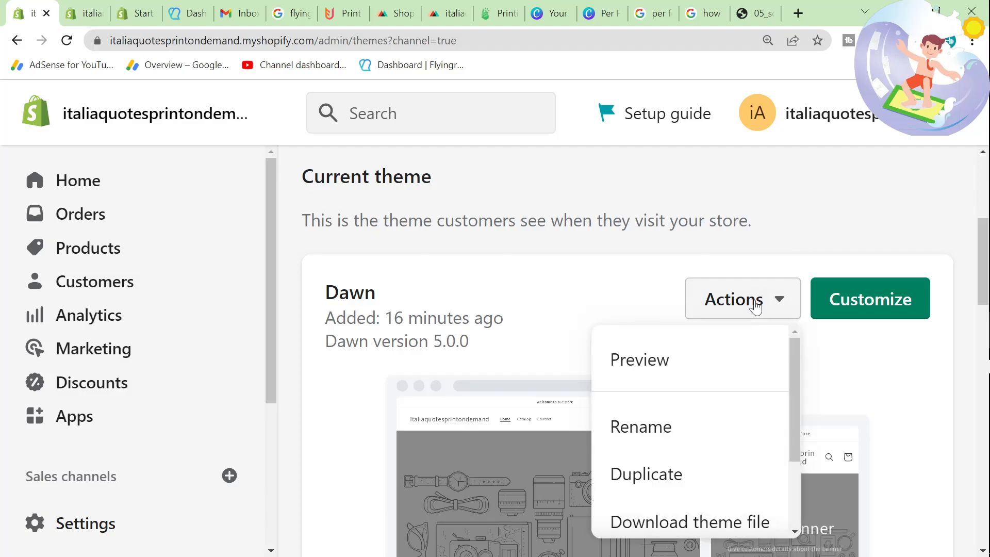
click(689, 361)
click(17, 2)
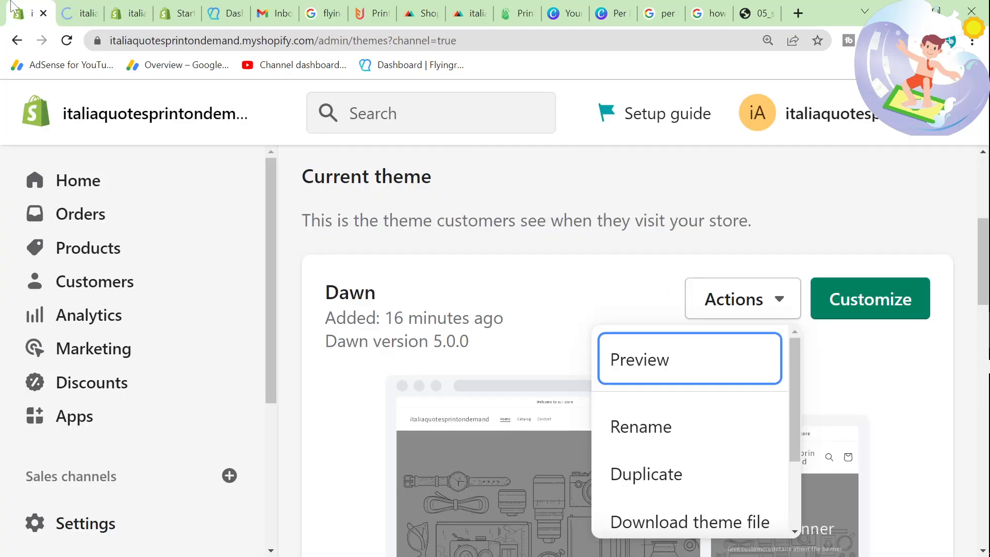
click(66, 7)
scroll(273, 349, down, 4)
scroll(273, 349, down, 15)
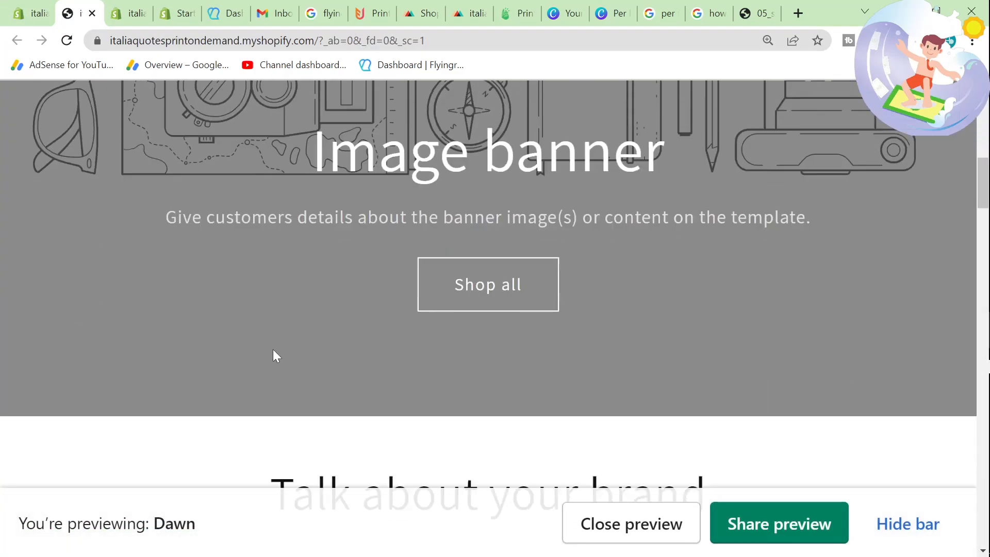
scroll(165, 201, up, 1)
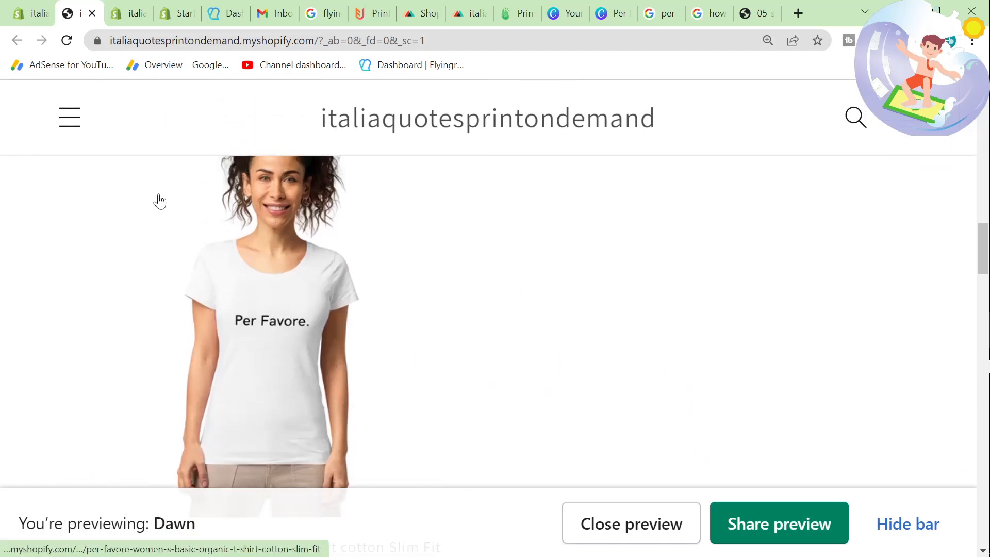
right_click(555, 283)
scroll(356, 392, down, 2)
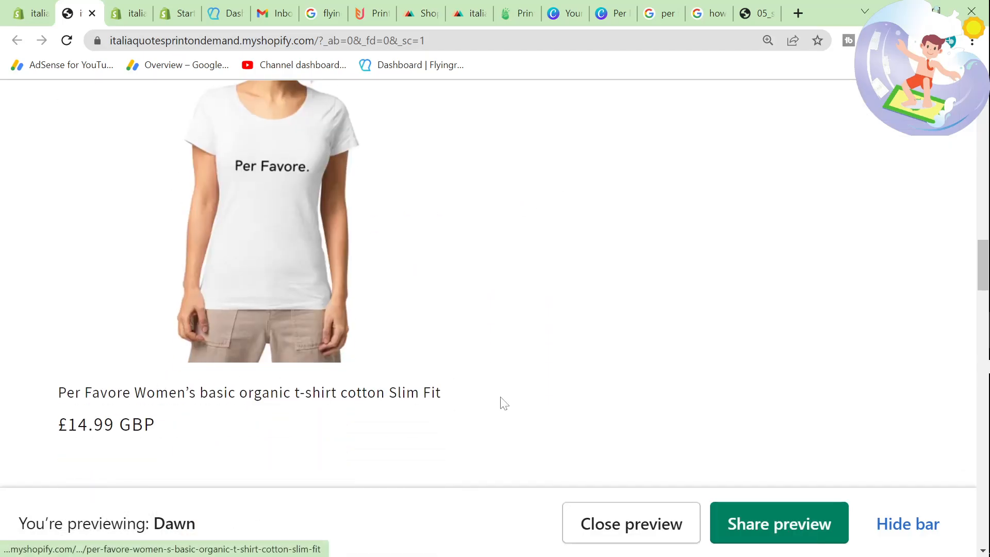
right_click(511, 403)
click(578, 398)
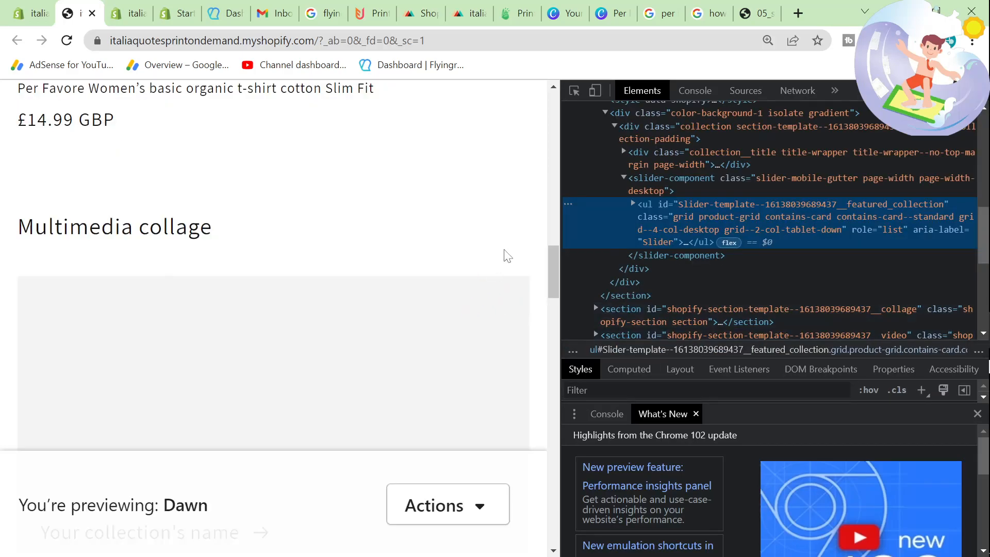
click(977, 91)
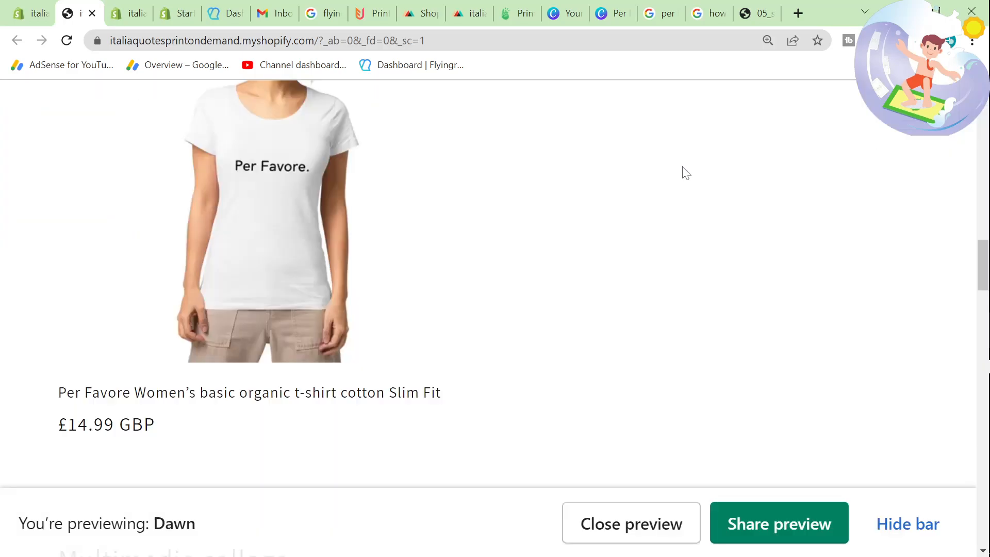
Step: Inspect the storefront preview with the browser's developer tools and emulate an iPhone 12 Pro screen
right_click(686, 172)
click(756, 409)
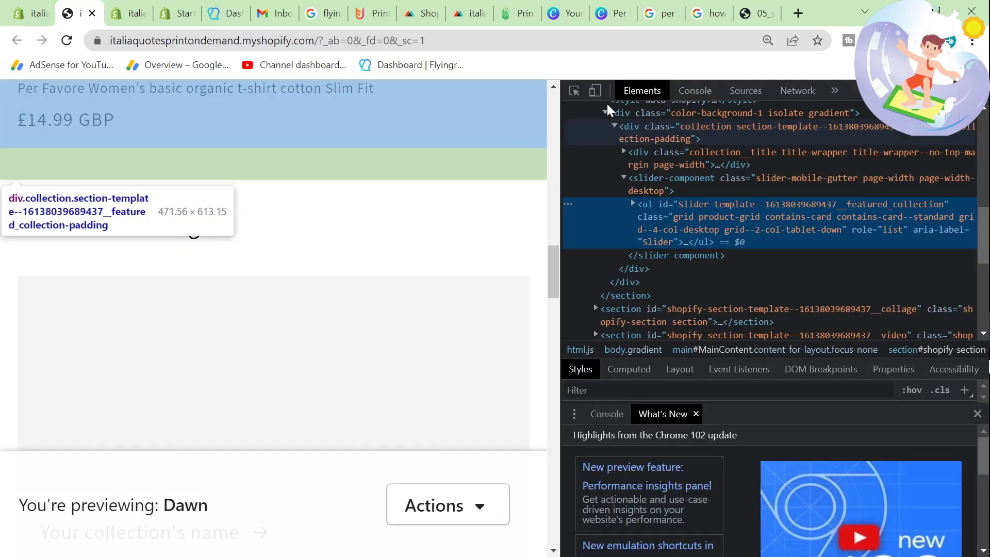
click(595, 91)
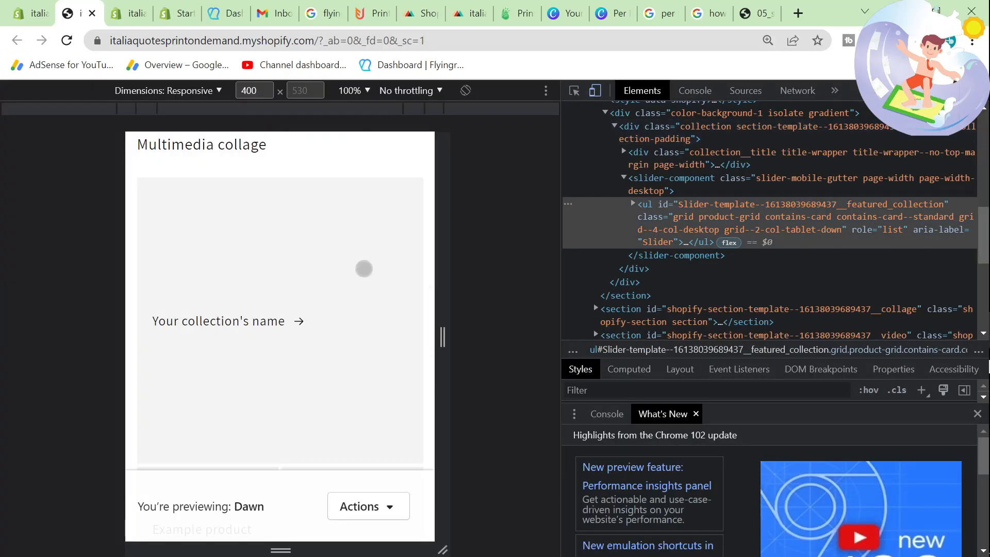
scroll(364, 269, up, 15)
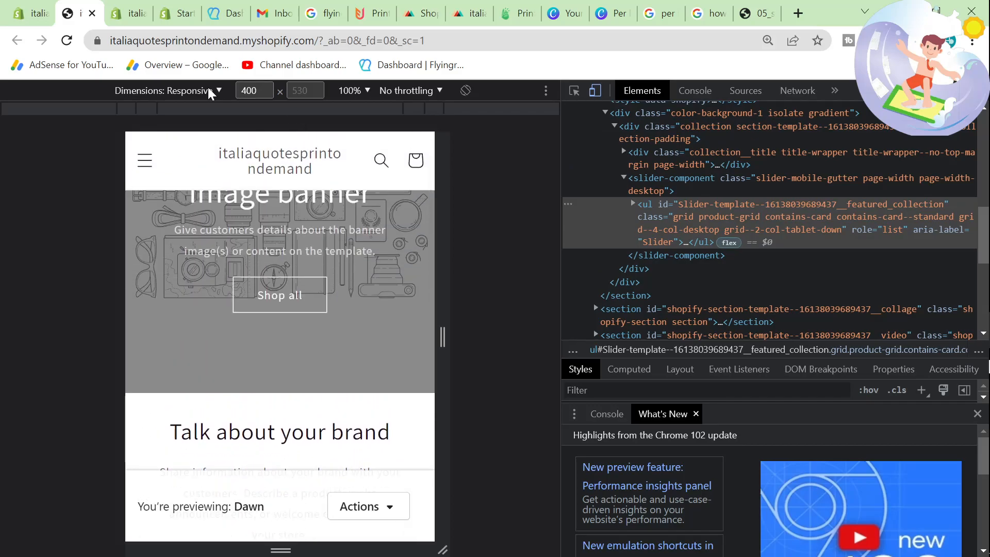
click(211, 93)
click(184, 177)
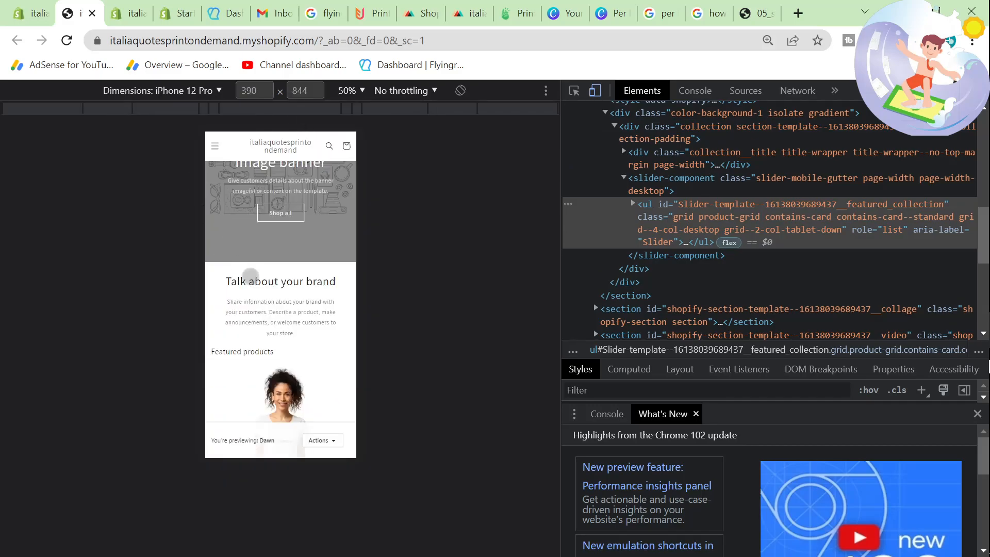
Step: Examine the mobile home page from the featured products to the footer and back, and close the developer tools
scroll(258, 279, down, 10)
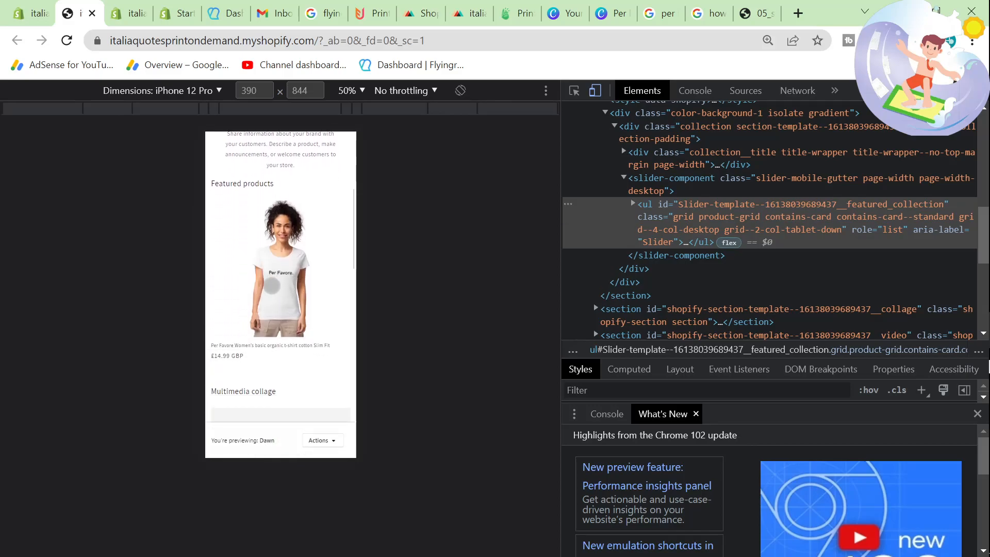
scroll(332, 349, down, 8)
scroll(333, 349, down, 10)
scroll(333, 349, down, 4)
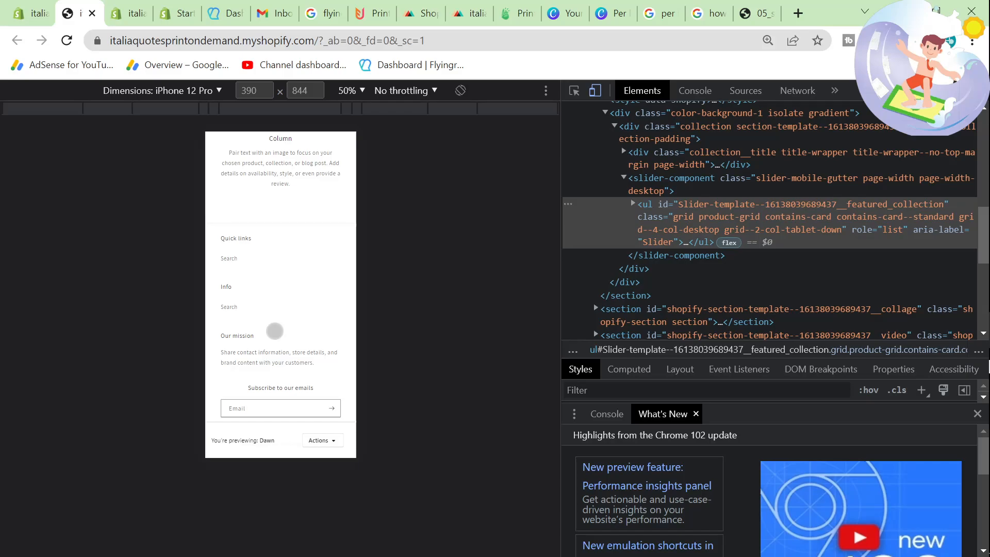
scroll(274, 331, up, 15)
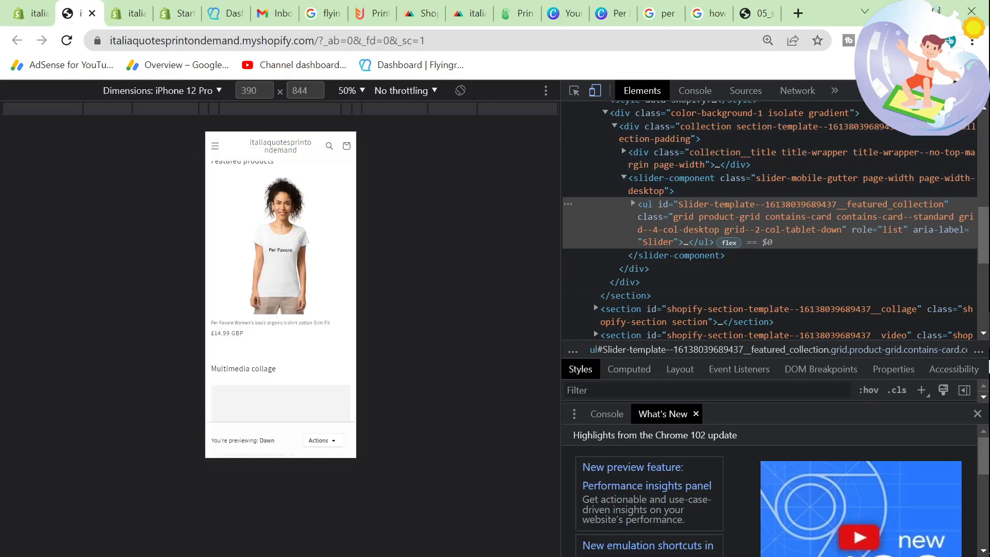
key(F12)
Step: Open the Per Favore T-shirt's product page from the featured products on the storefront home page
scroll(561, 198, down, 6)
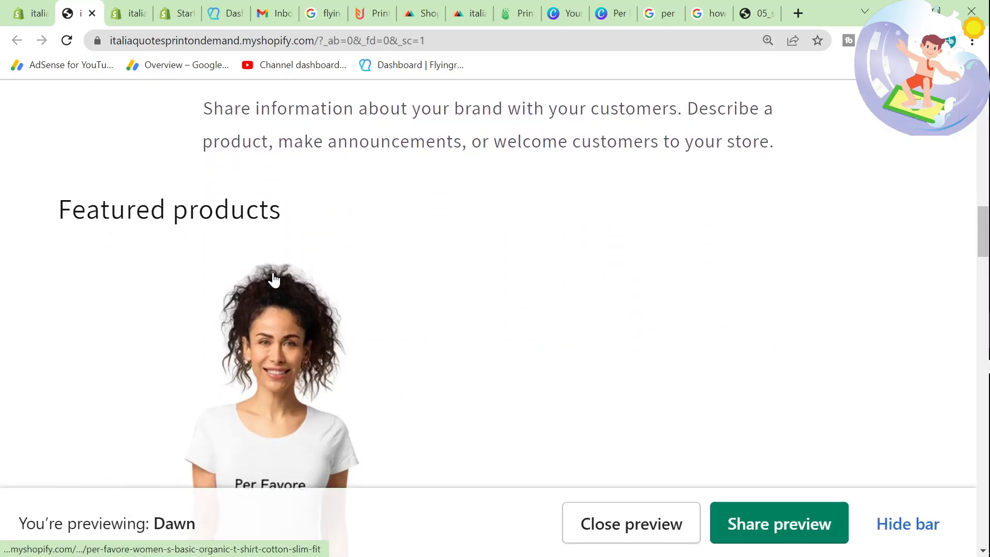
scroll(273, 280, down, 12)
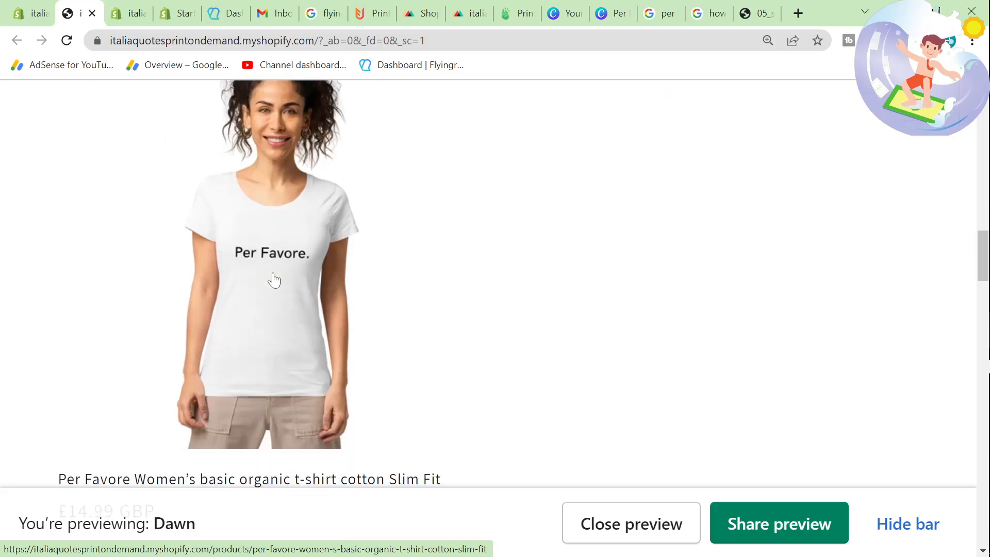
scroll(274, 280, up, 5)
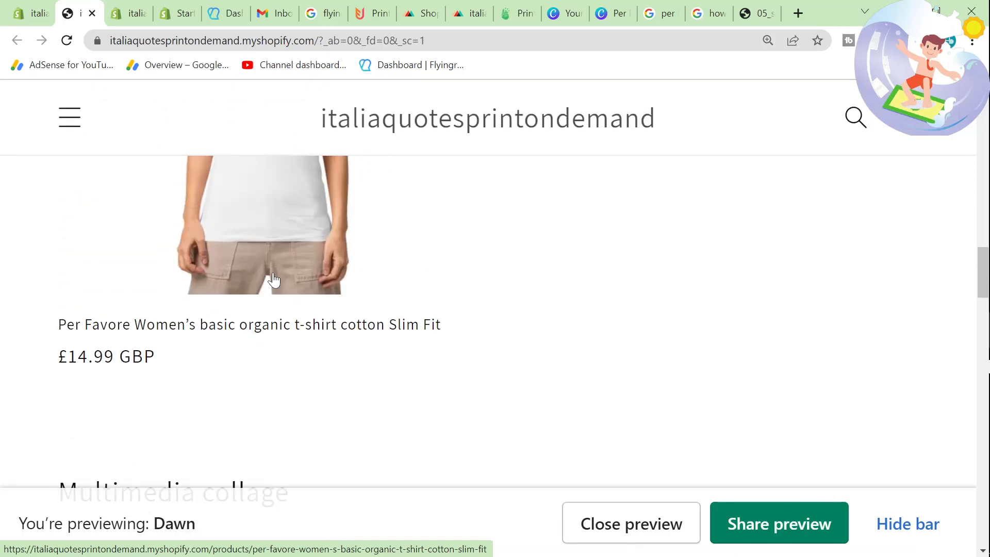
scroll(266, 281, up, 3)
click(259, 283)
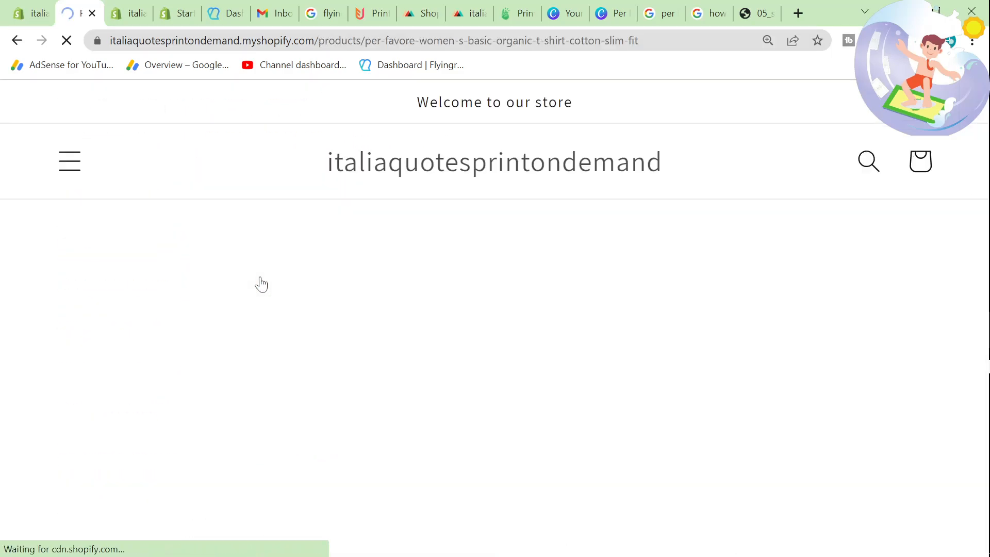
Step: Examine the T-shirt's product page, including its images, sizes, purchase options, delivery estimate, description and product detail sections
scroll(232, 280, down, 10)
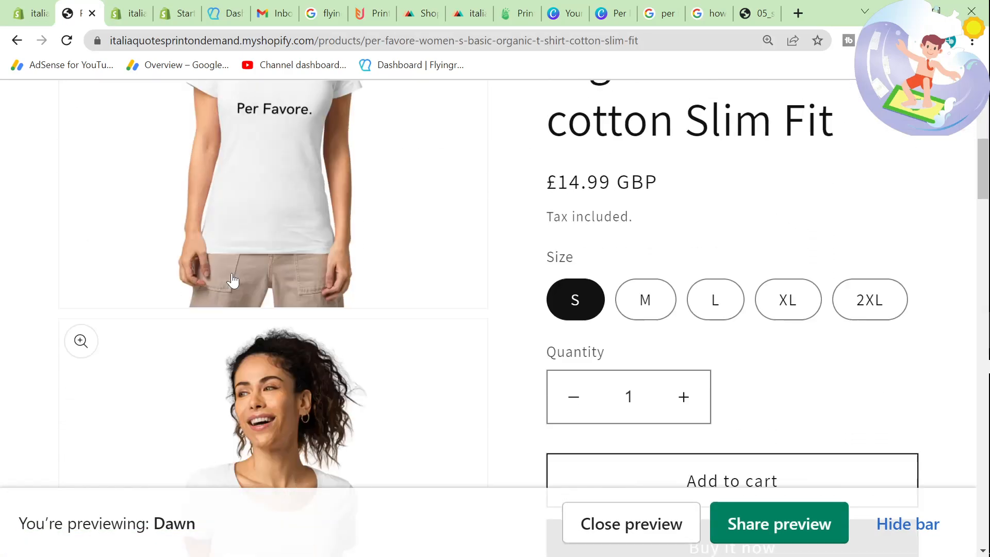
scroll(232, 280, down, 5)
scroll(233, 280, up, 9)
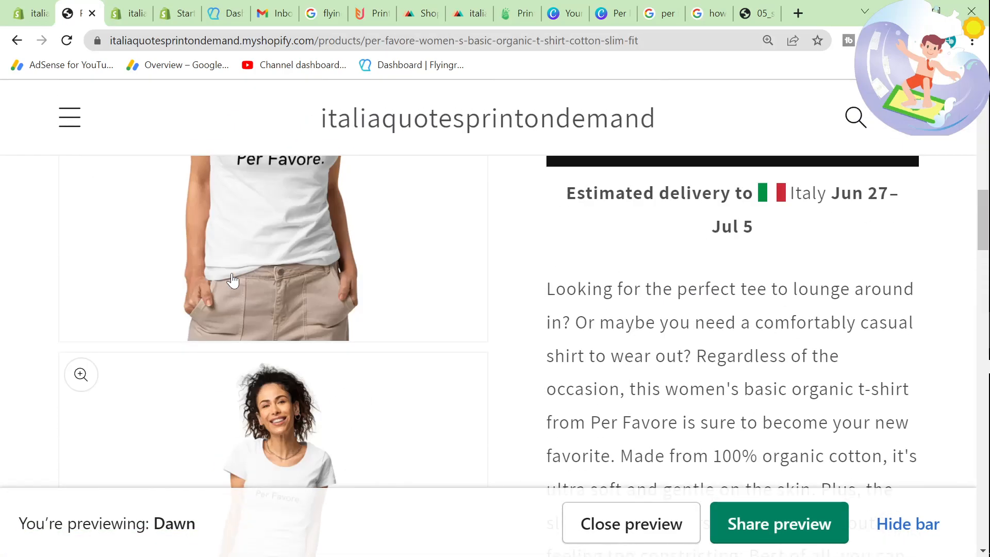
scroll(233, 280, down, 2)
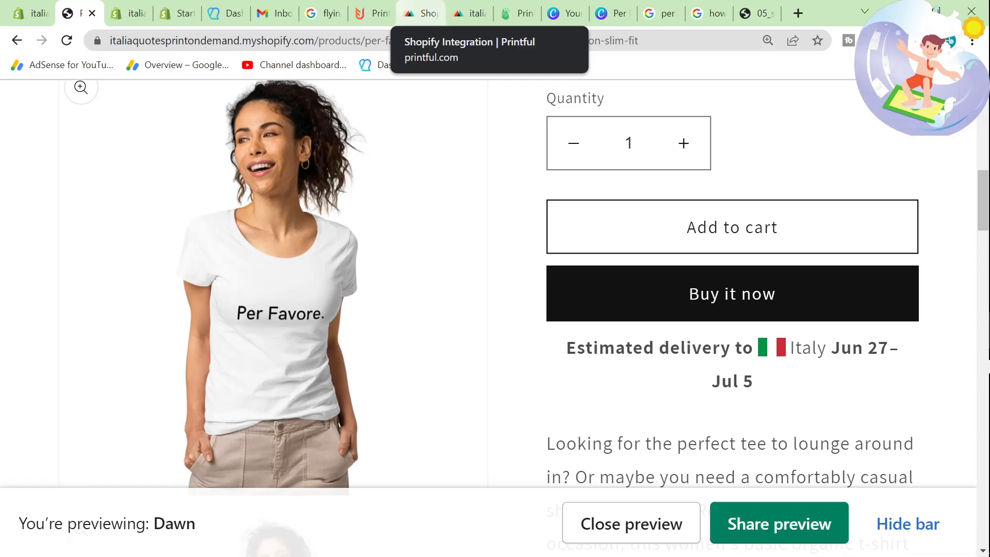
scroll(504, 332, down, 20)
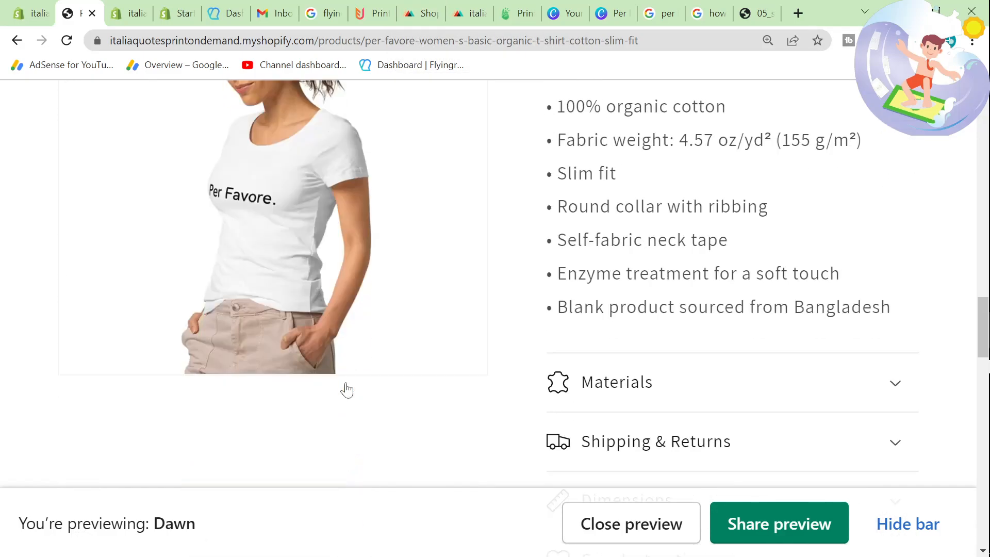
scroll(346, 390, down, 8)
scroll(346, 391, up, 12)
scroll(346, 391, up, 10)
scroll(346, 391, down, 7)
scroll(347, 391, down, 1)
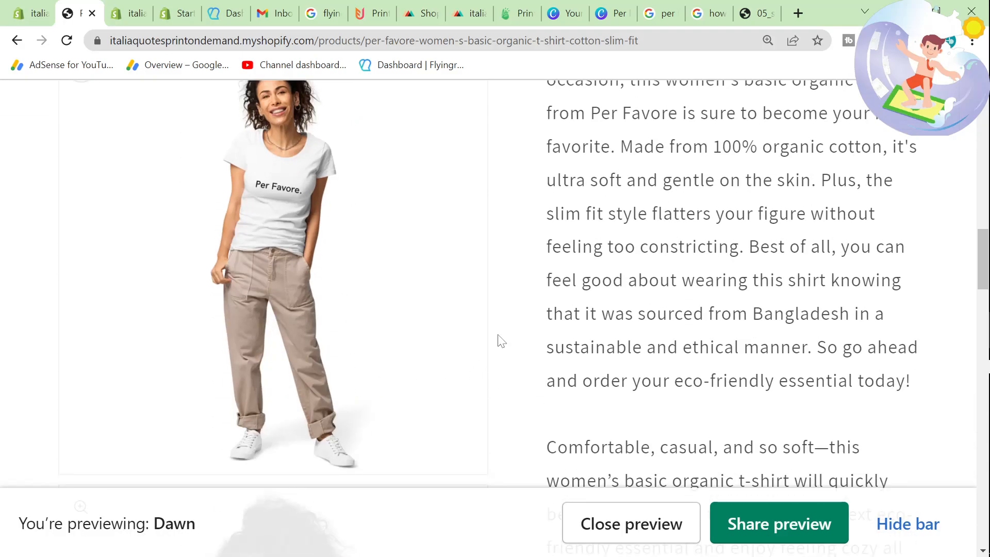